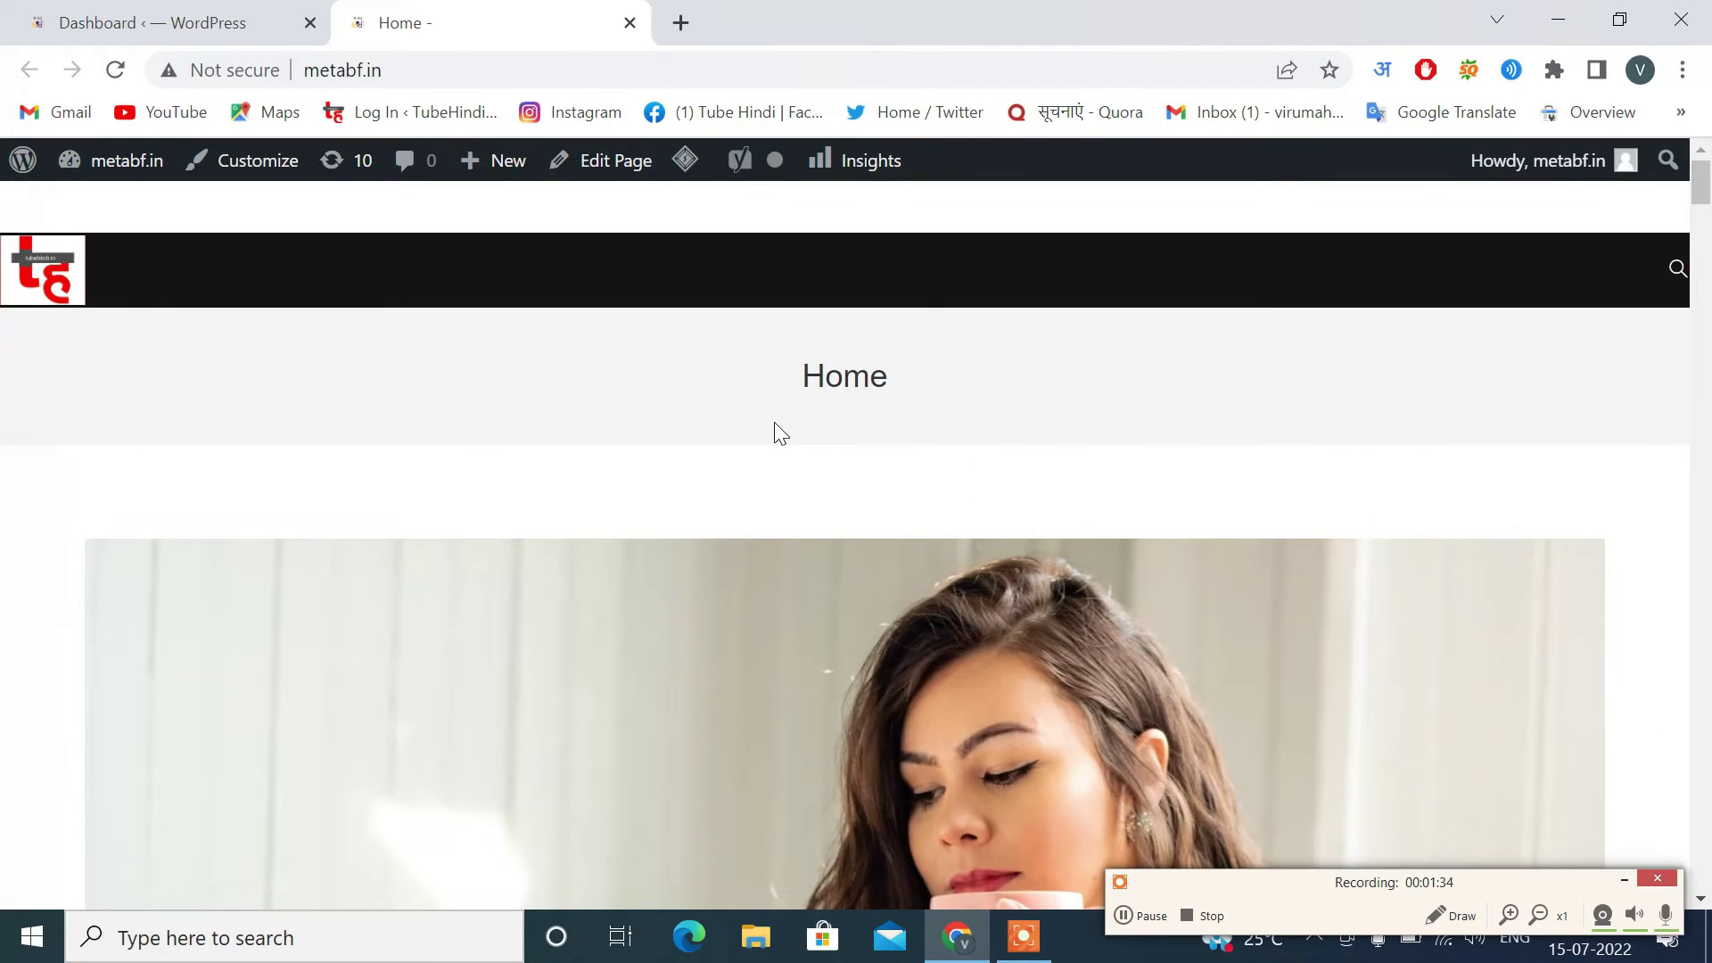
Switch to the WordPress dashboard and open the post categories page.
click(134, 14)
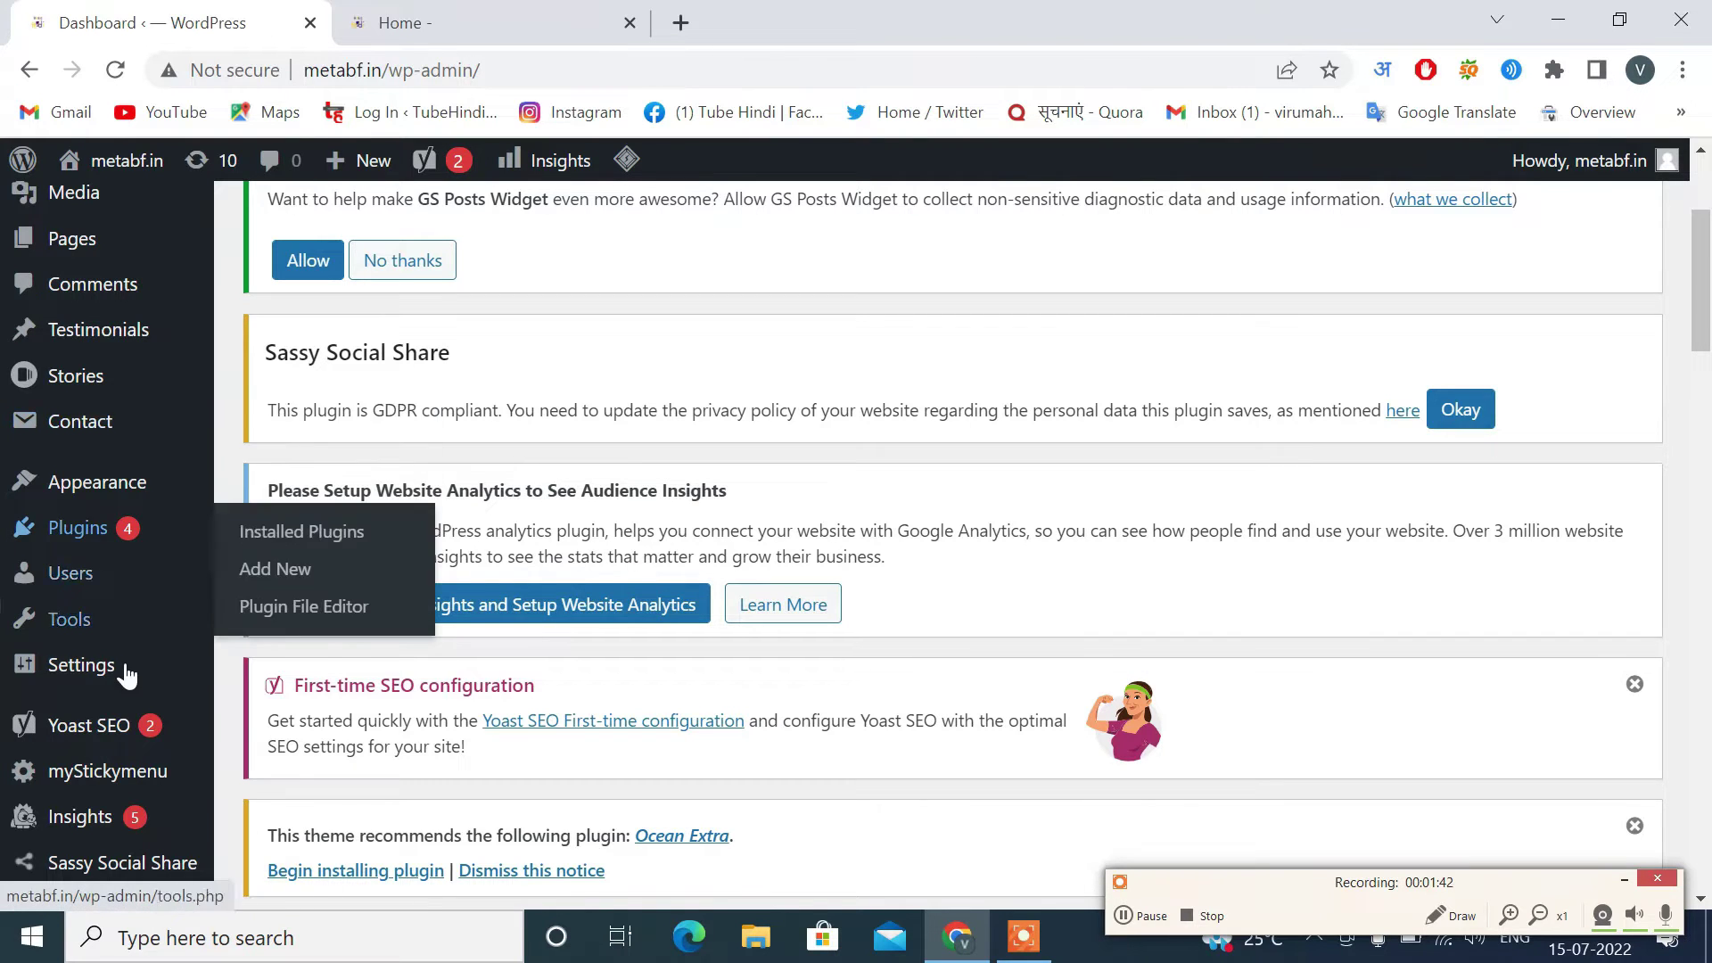
scroll(81, 624, up, 2)
mouse_move(151, 672)
scroll(152, 671, up, 2)
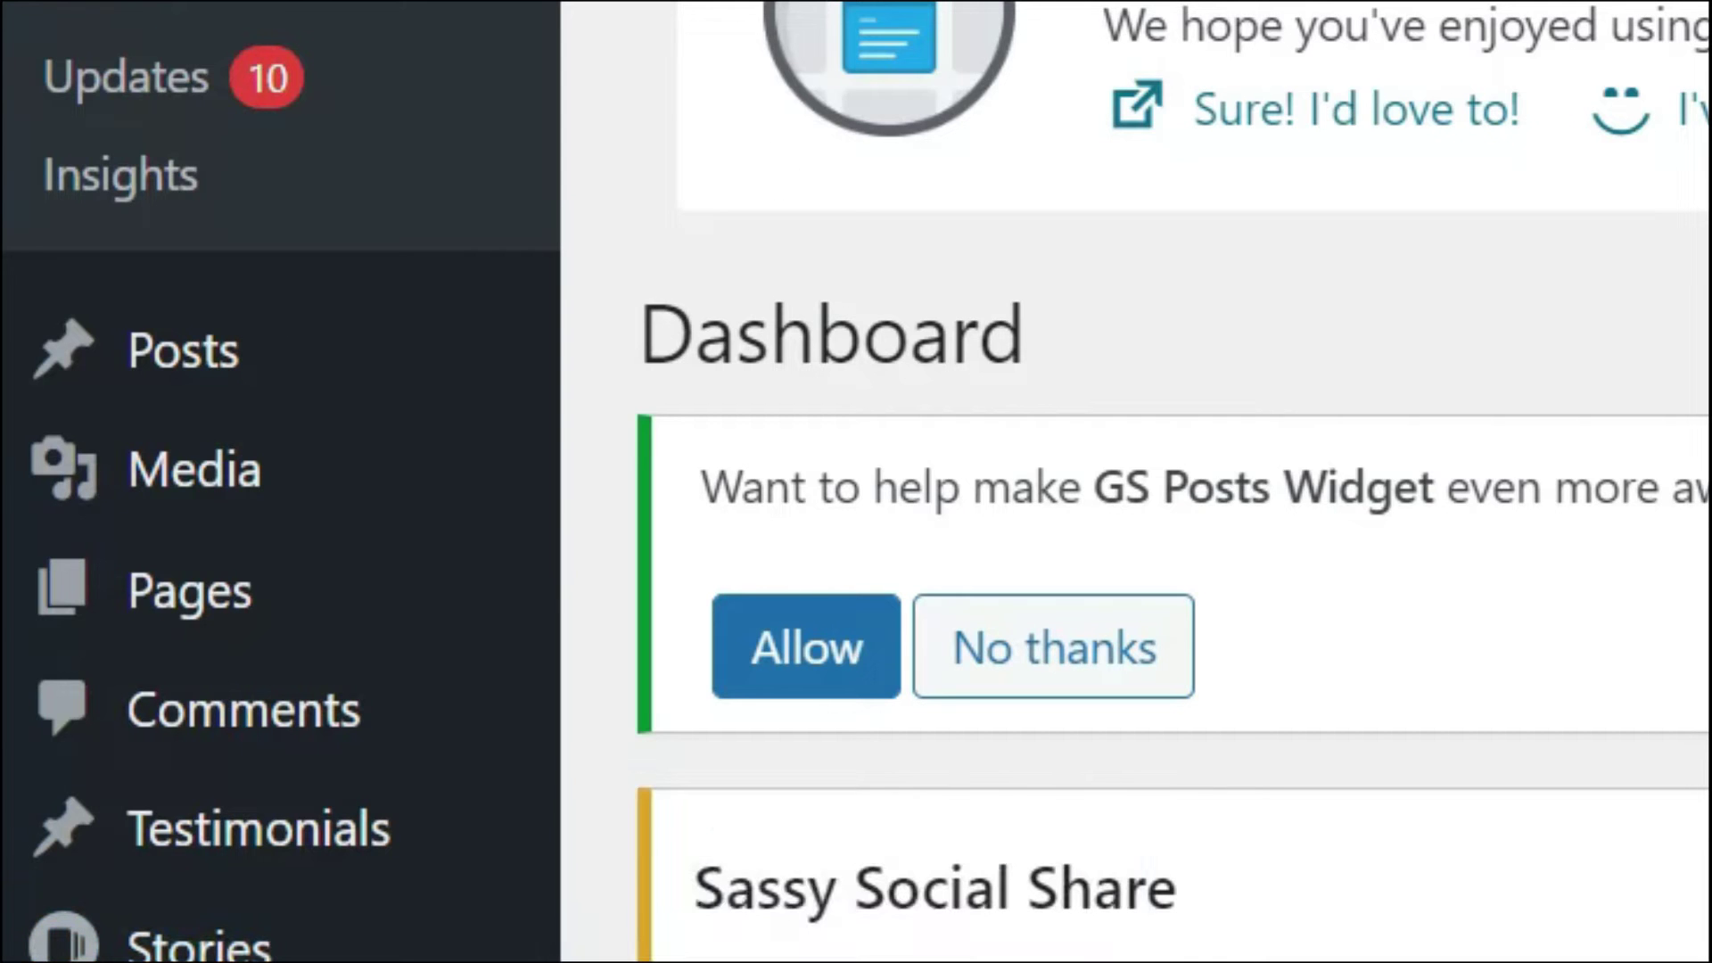
mouse_move(230, 401)
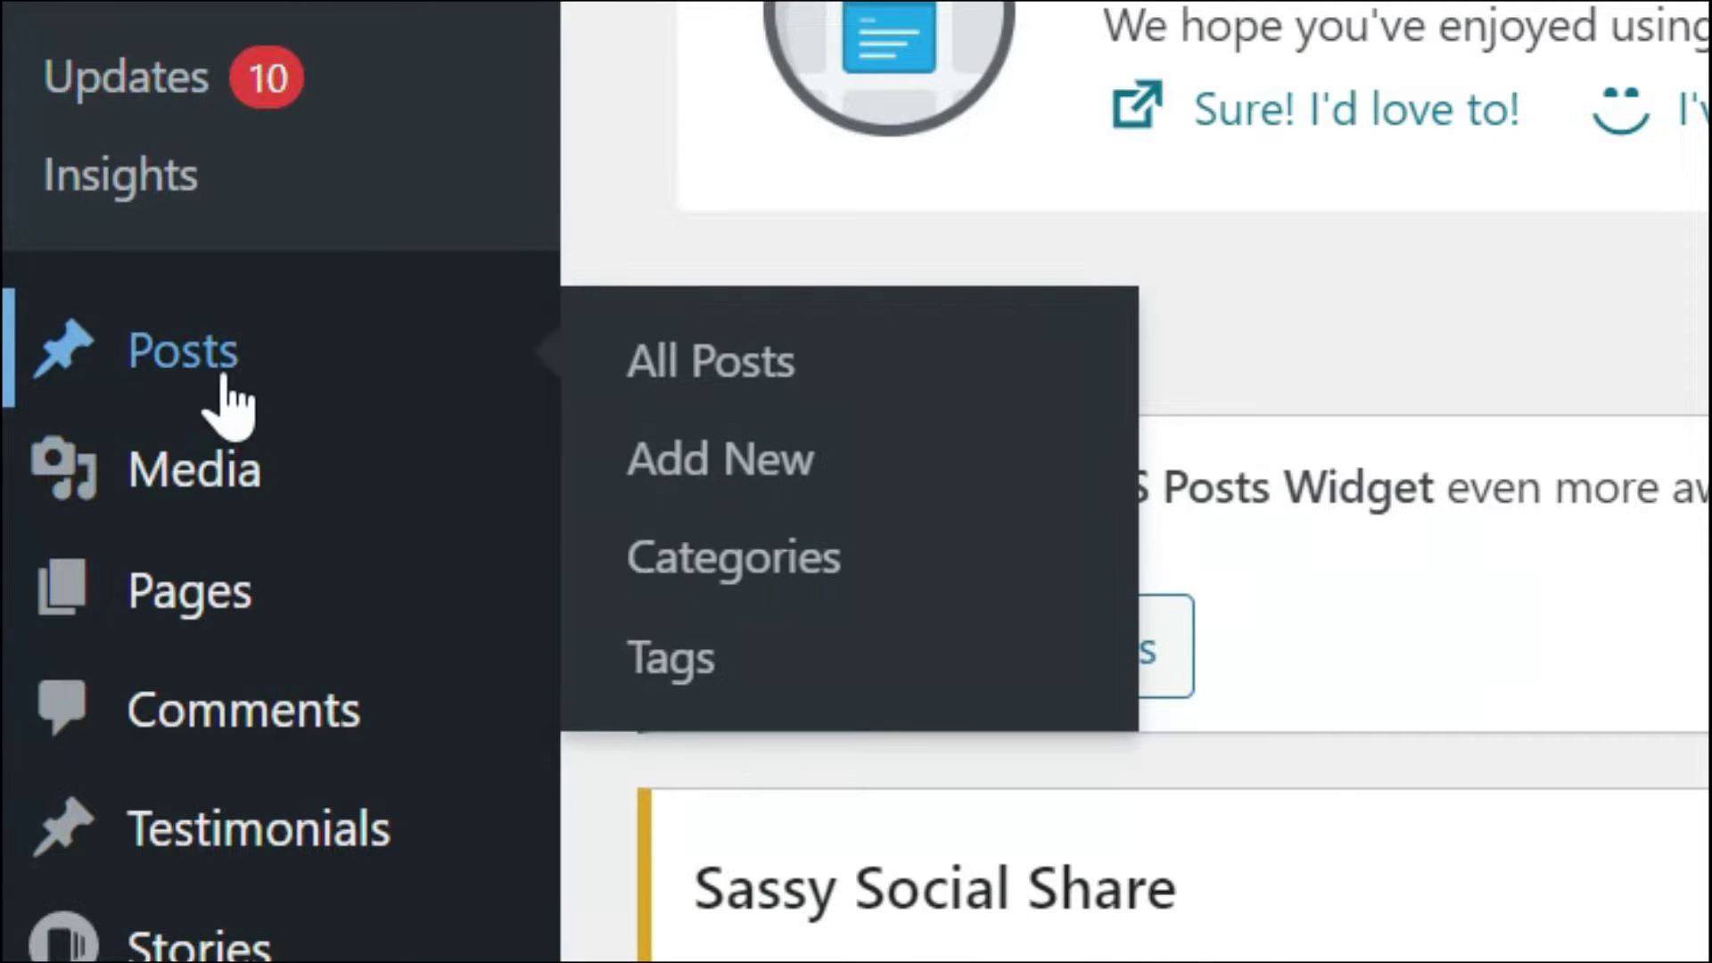
click(647, 560)
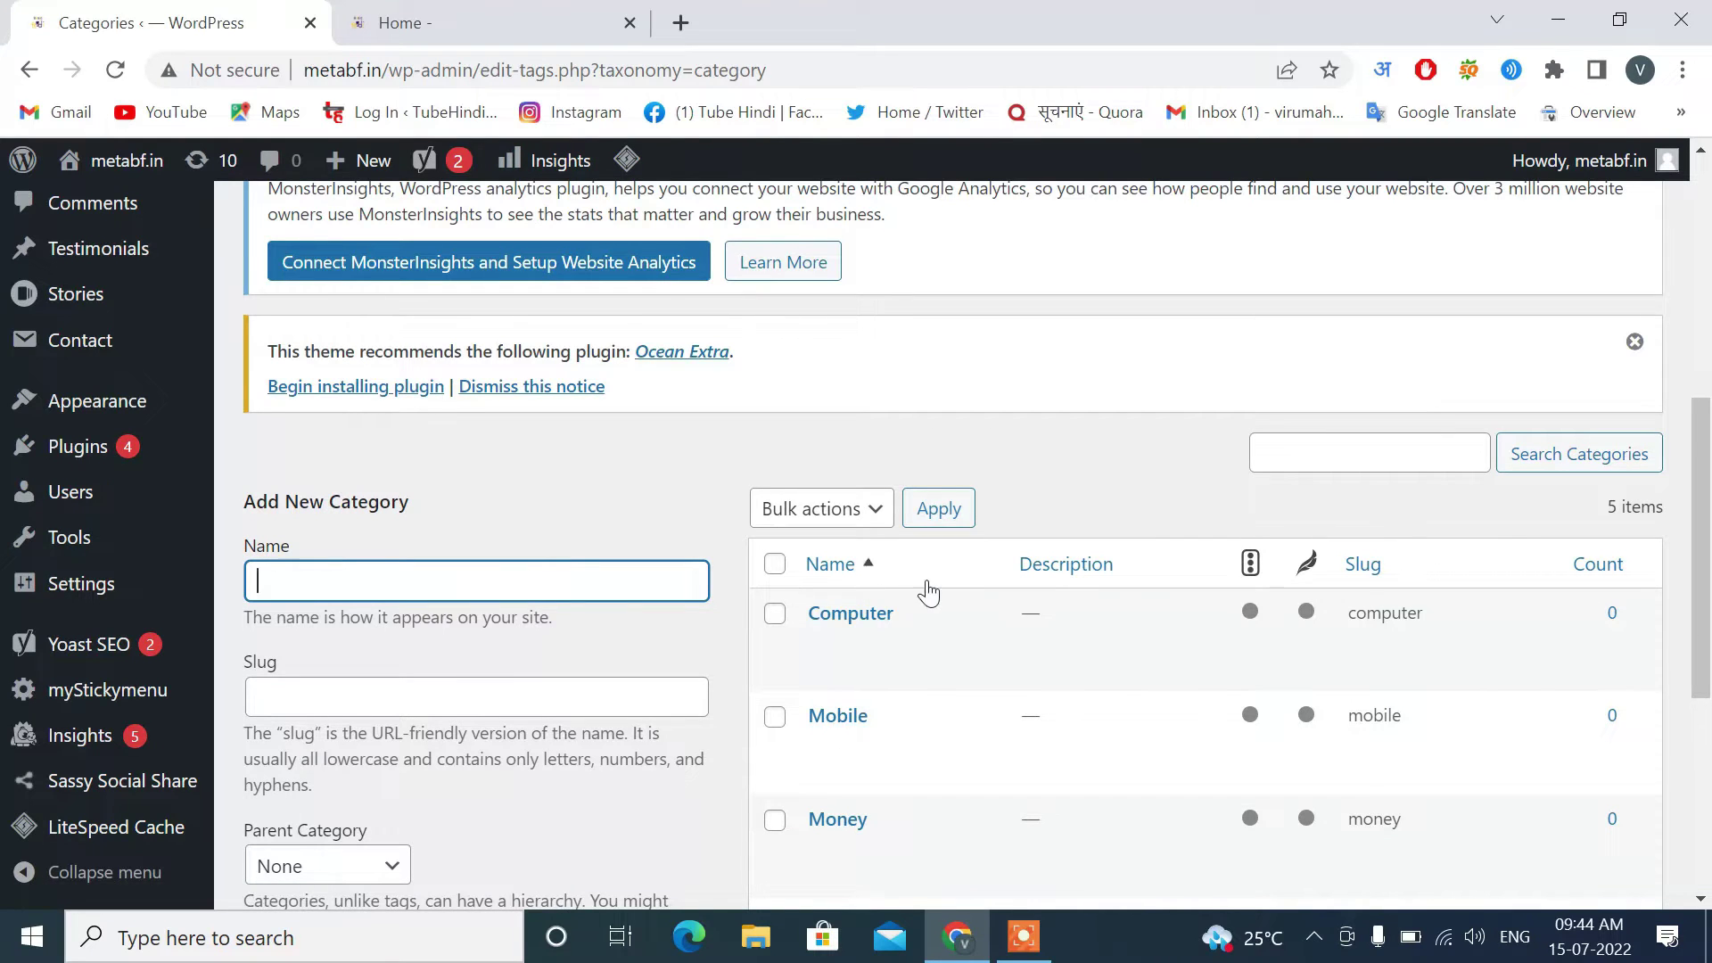
Add a new category named Tech, using the same text for its slug.
scroll(847, 687, down, 3)
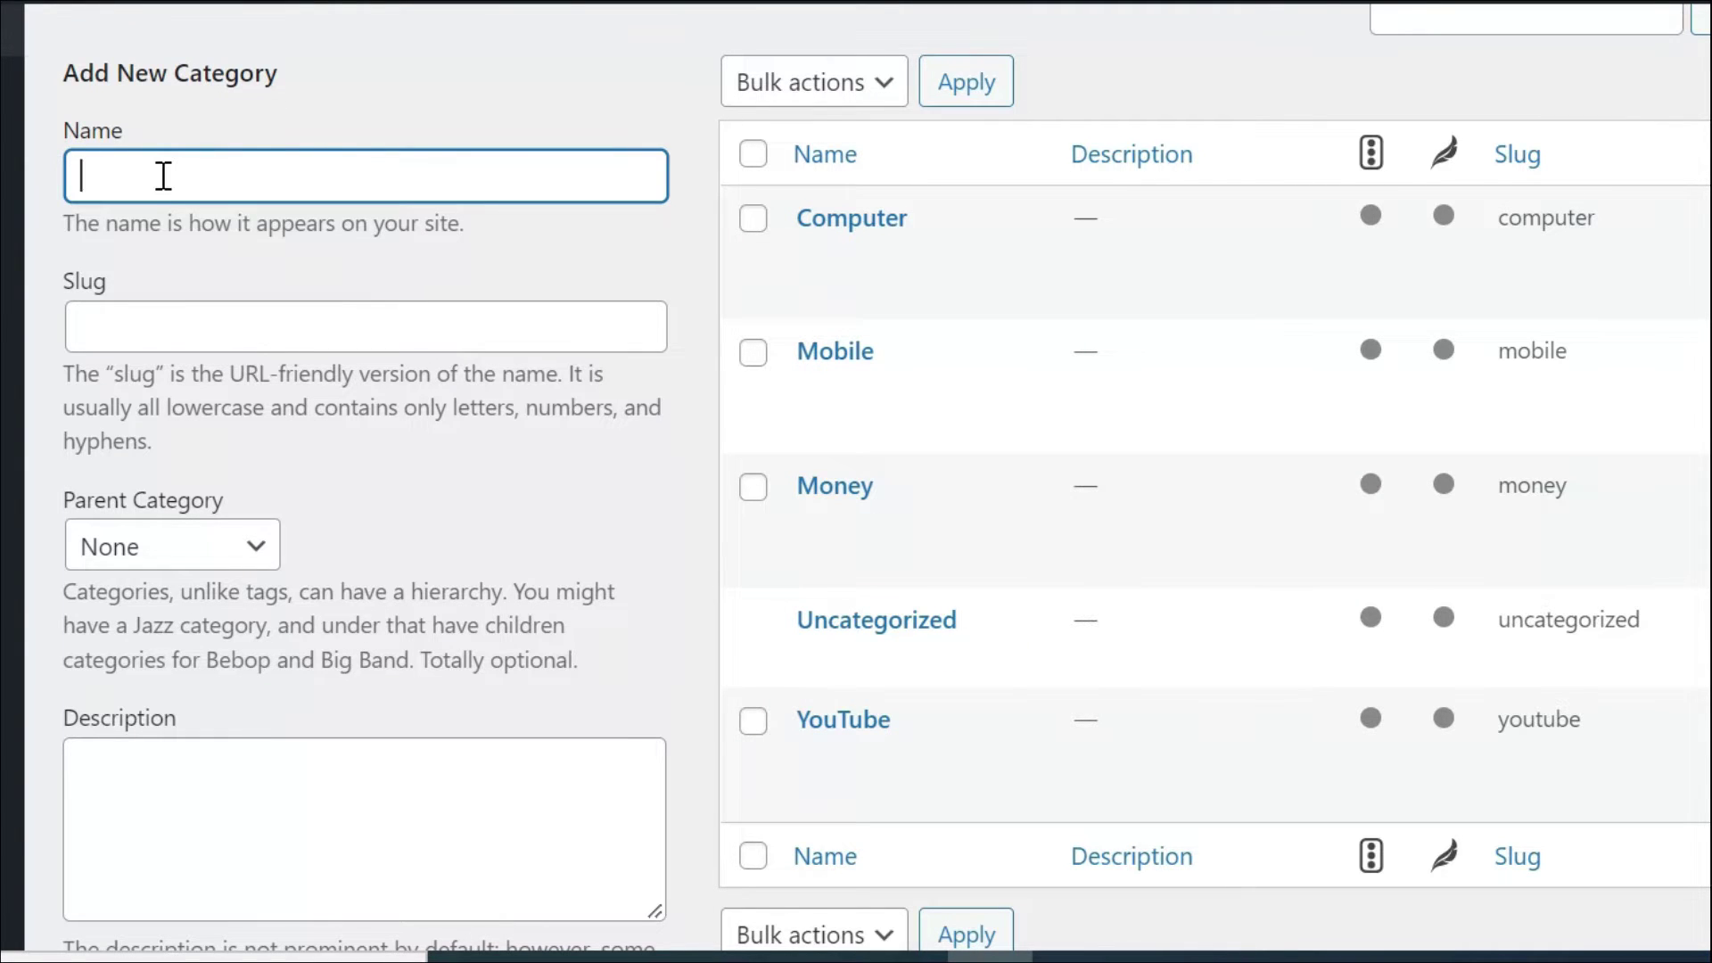
text(Tech)
drag(270, 153, 53, 176)
key(ctrl+c)
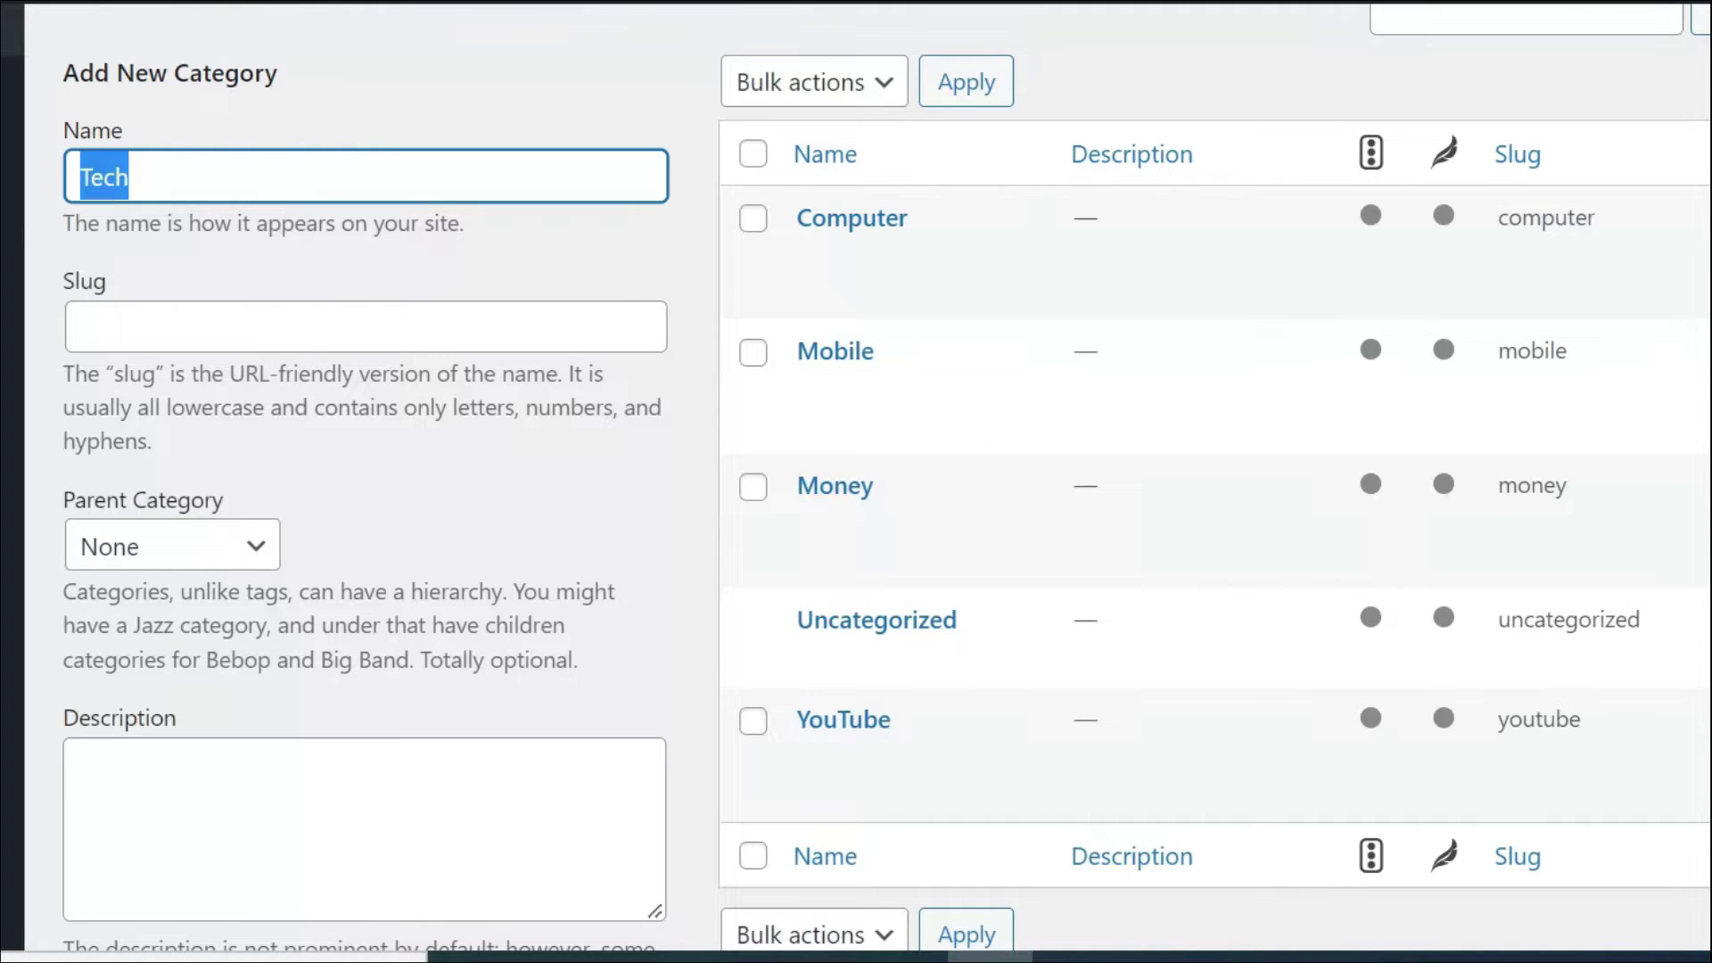
click(628, 319)
key(ctrl+v)
scroll(489, 532, down, 2)
click(220, 878)
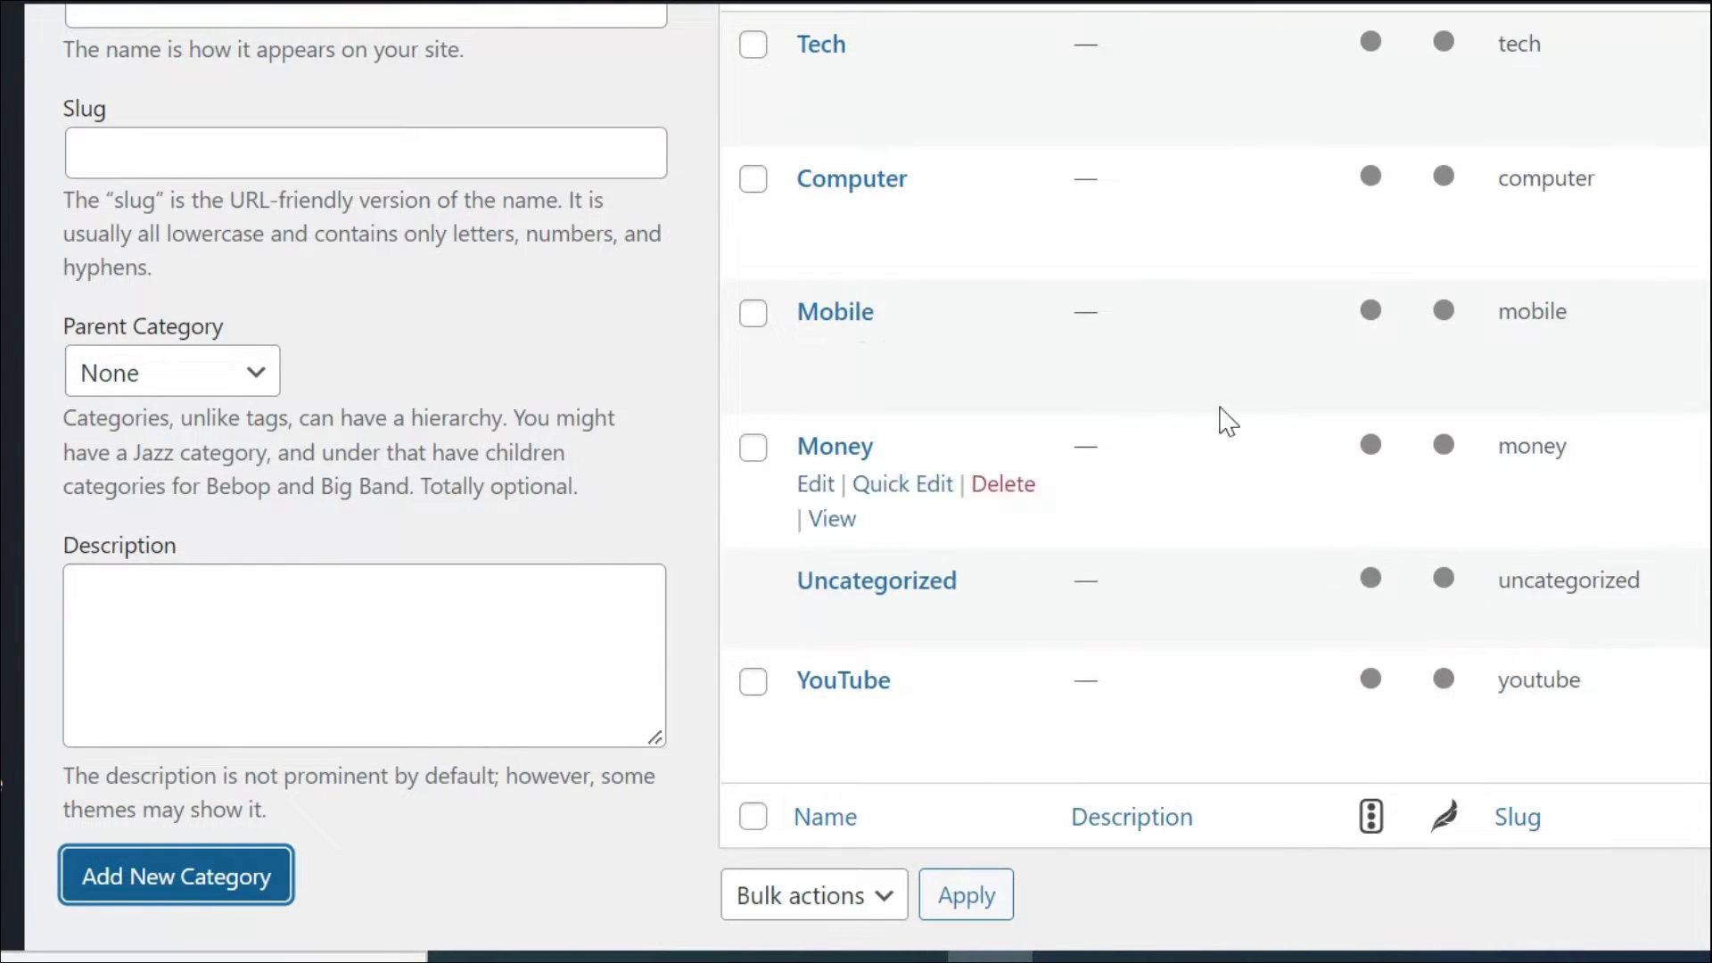
Add a new category named Worepress, using the same text for its slug.
scroll(159, 403, up, 1)
scroll(159, 404, up, 1)
click(234, 187)
text(W)
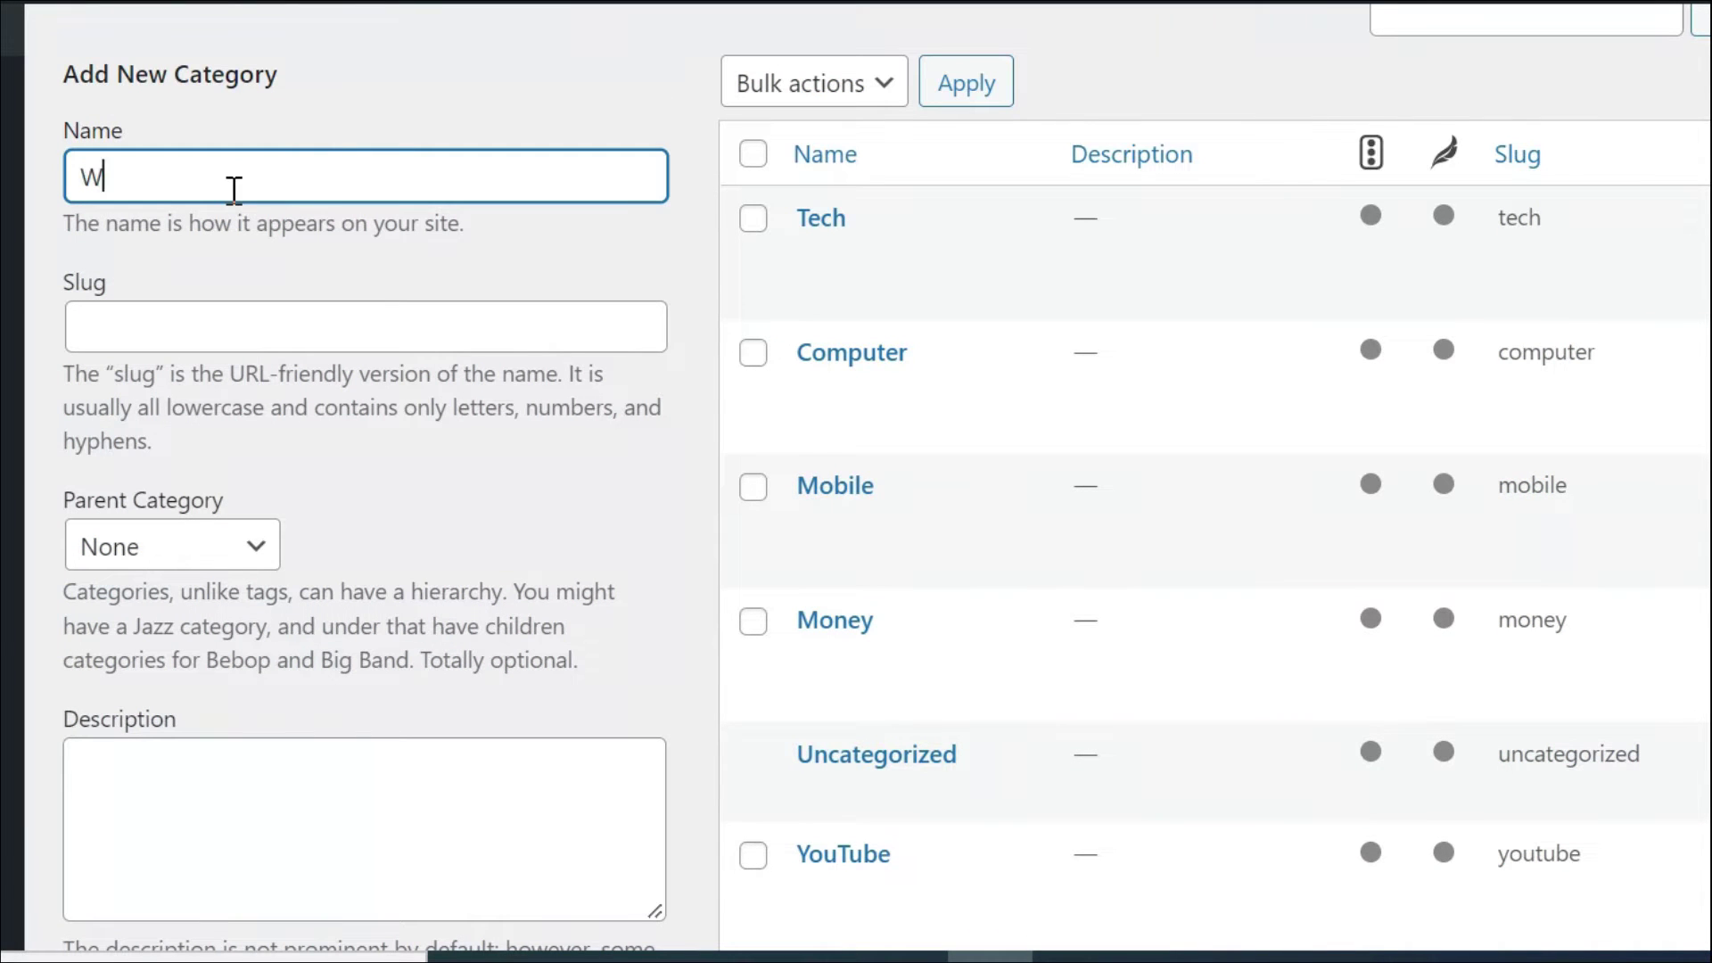
text(orepress)
key(ctrl+a)
key(ctrl+c)
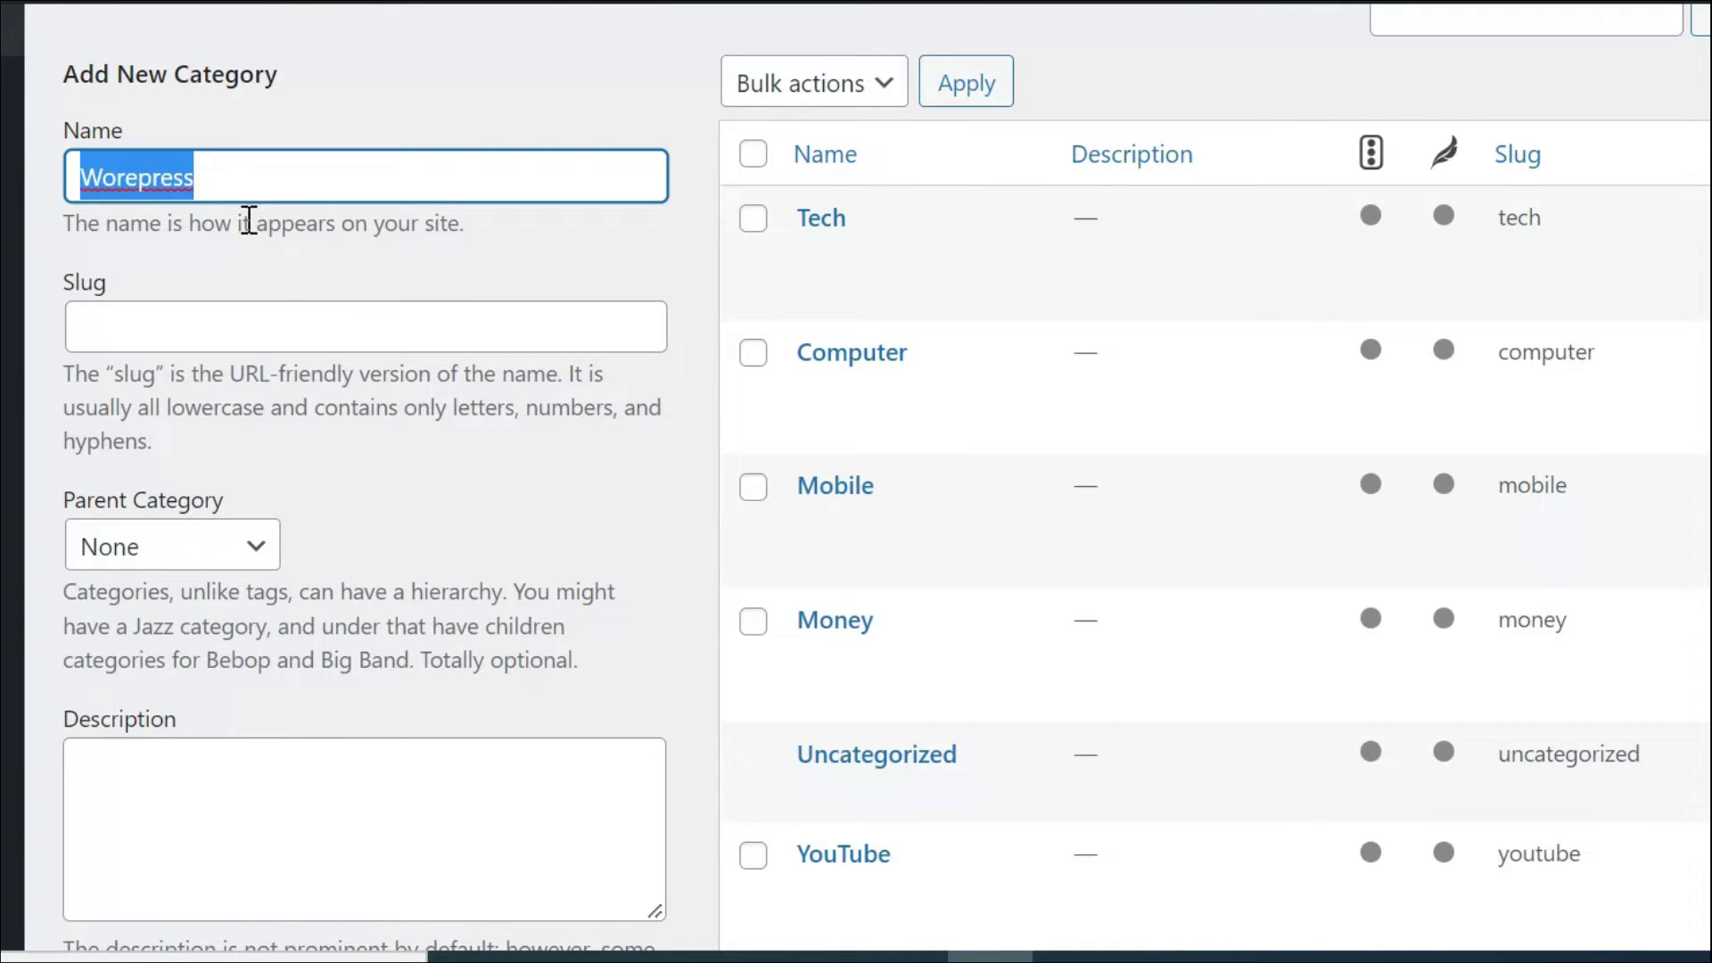
click(259, 332)
key(ctrl+v)
scroll(286, 544, down, 3)
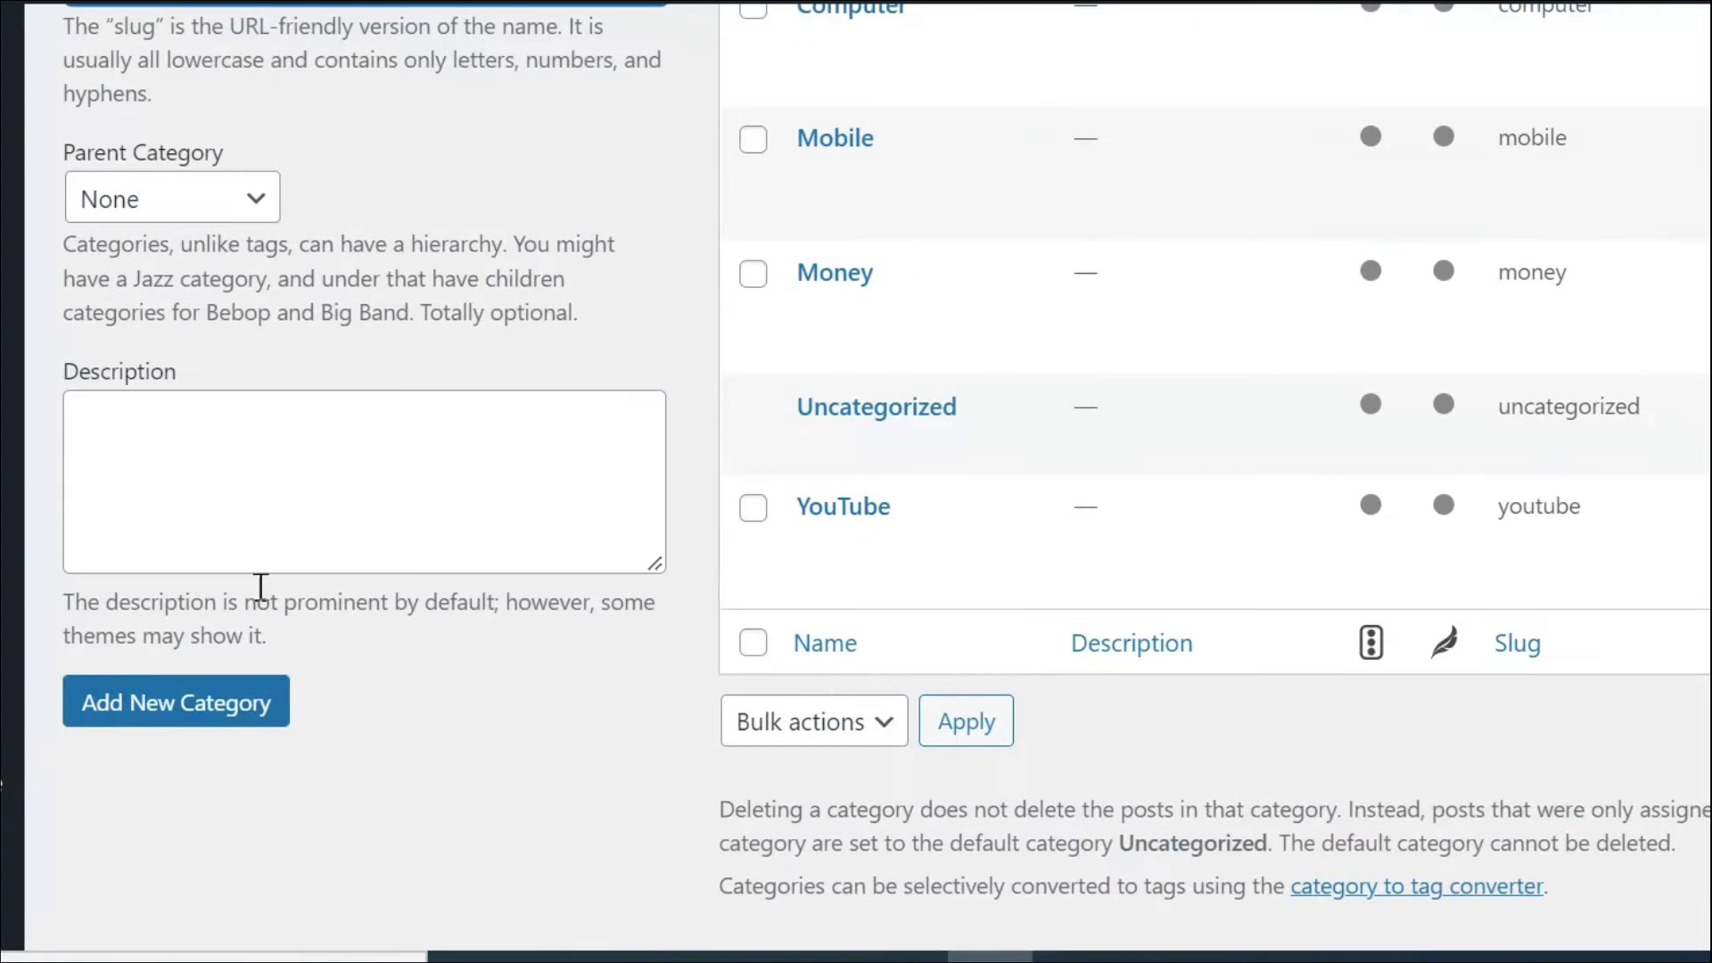
click(167, 729)
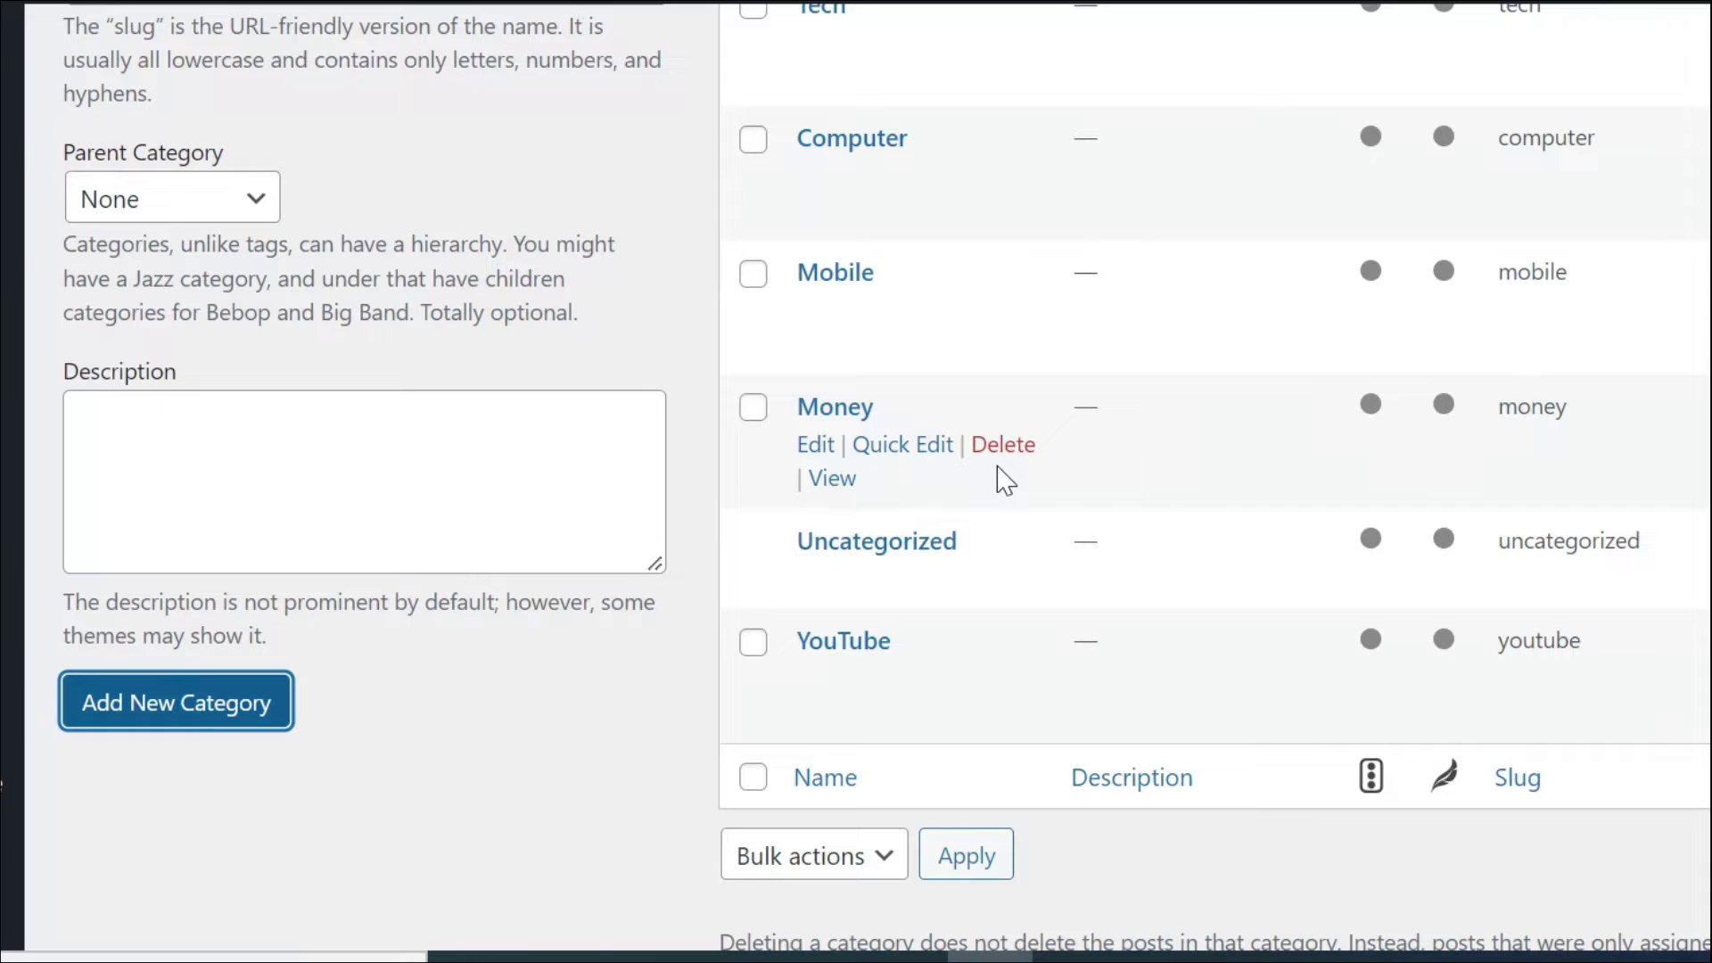
Add two more categories named Seo and Tips & Tricks.
scroll(585, 612, up, 5)
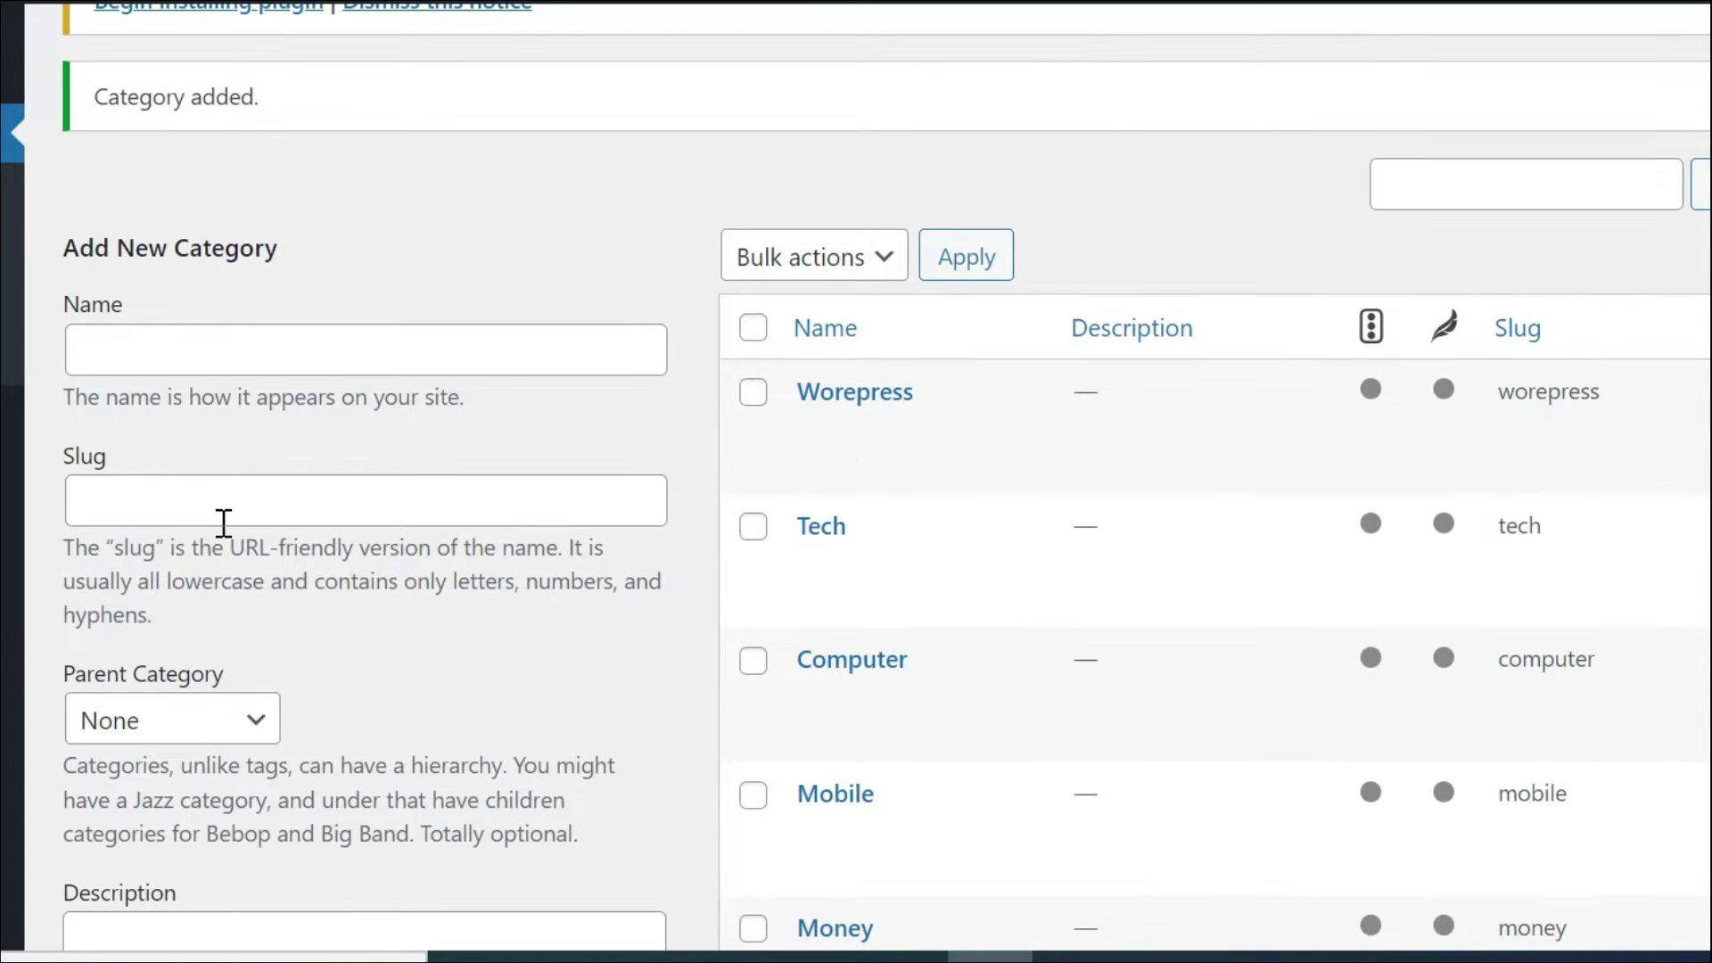
click(237, 352)
text(Tips & Trick)
scroll(196, 356, down, 2)
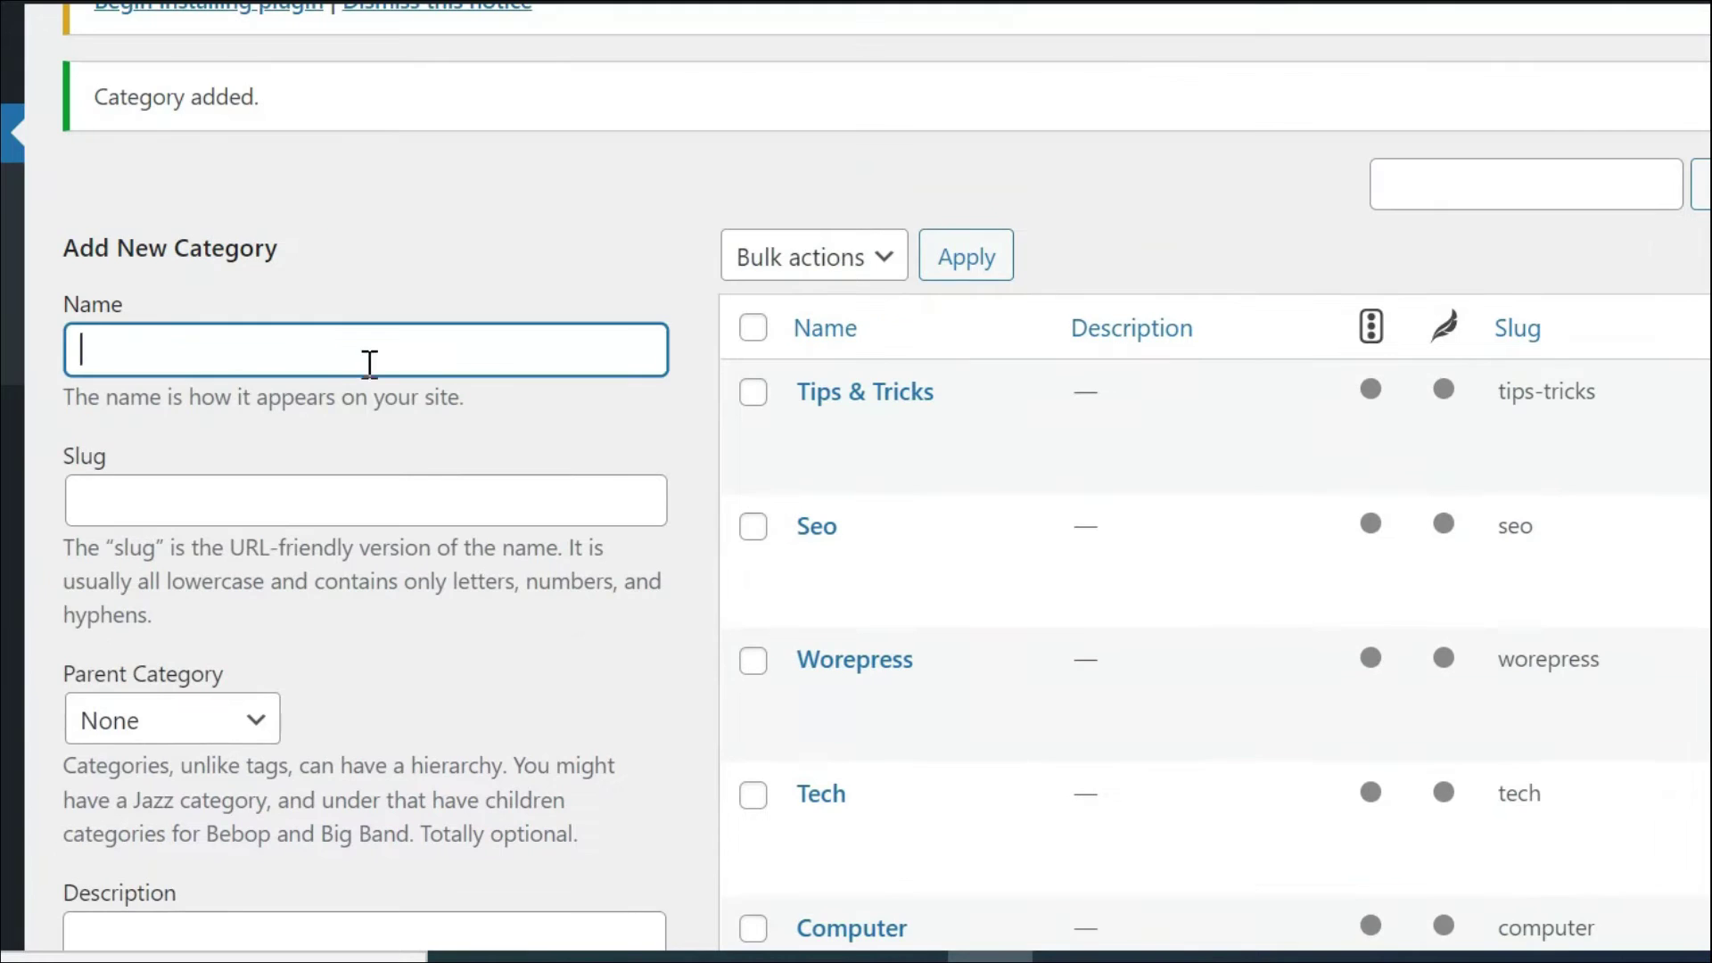
Add three further categories named Internet, Google and News.
scroll(325, 692, down, 4)
text(New)
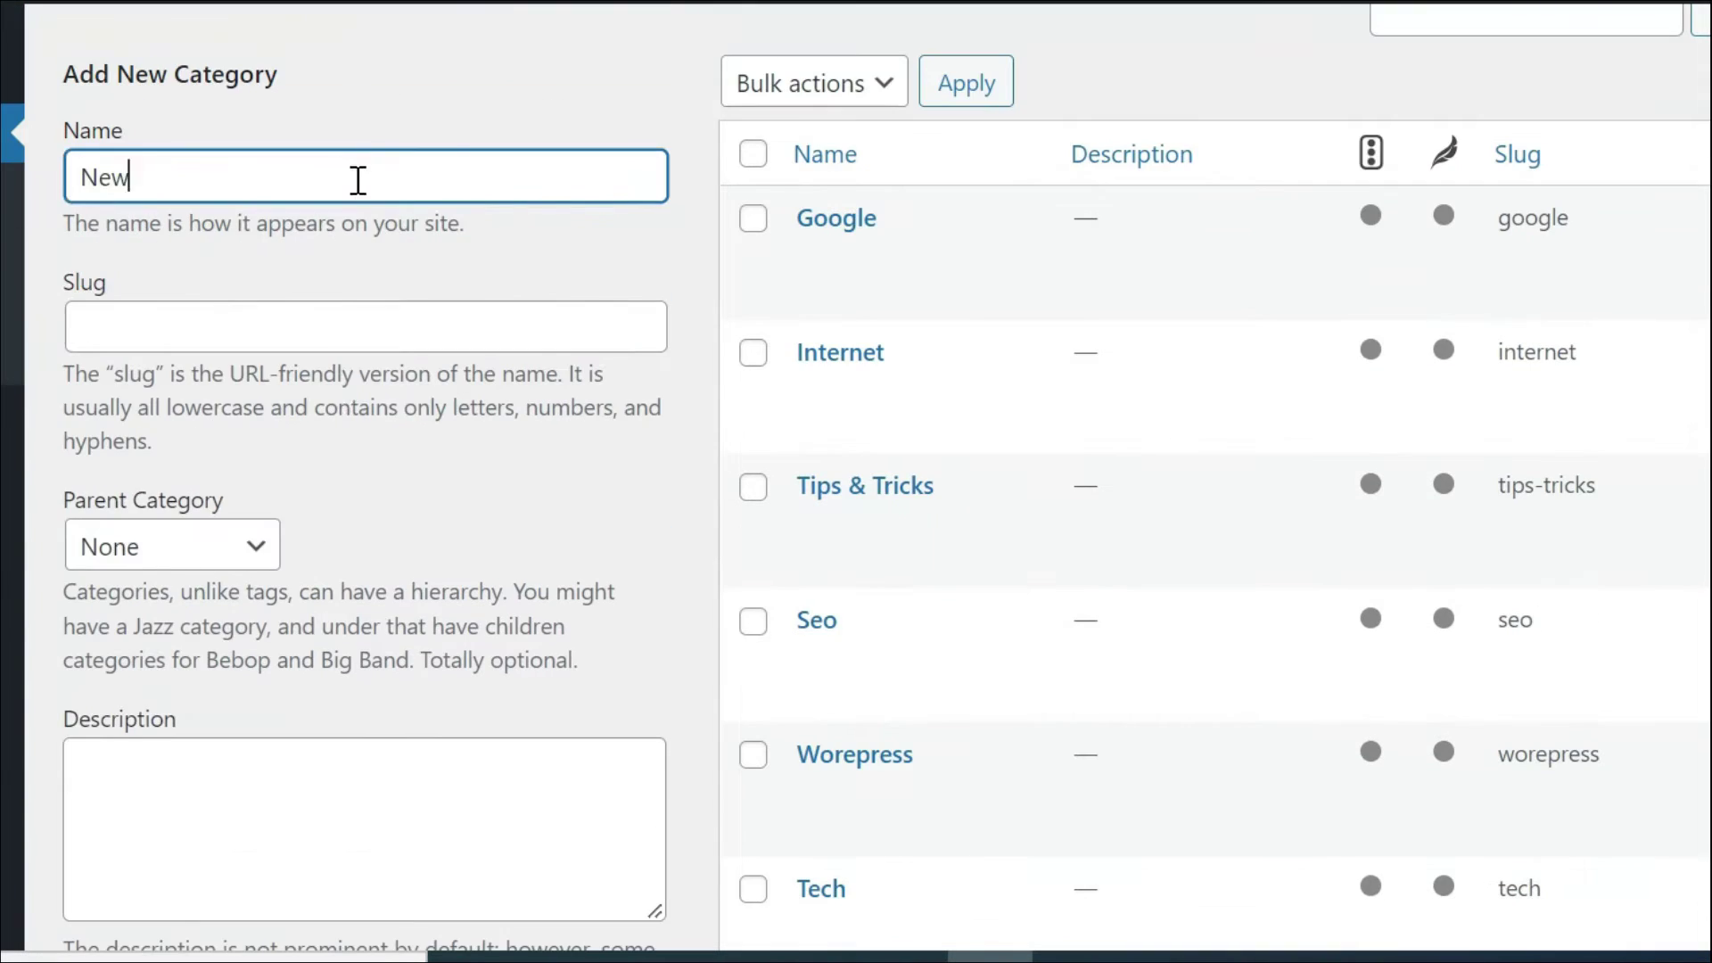
text(s)
key(Return)
scroll(982, 493, down, 5)
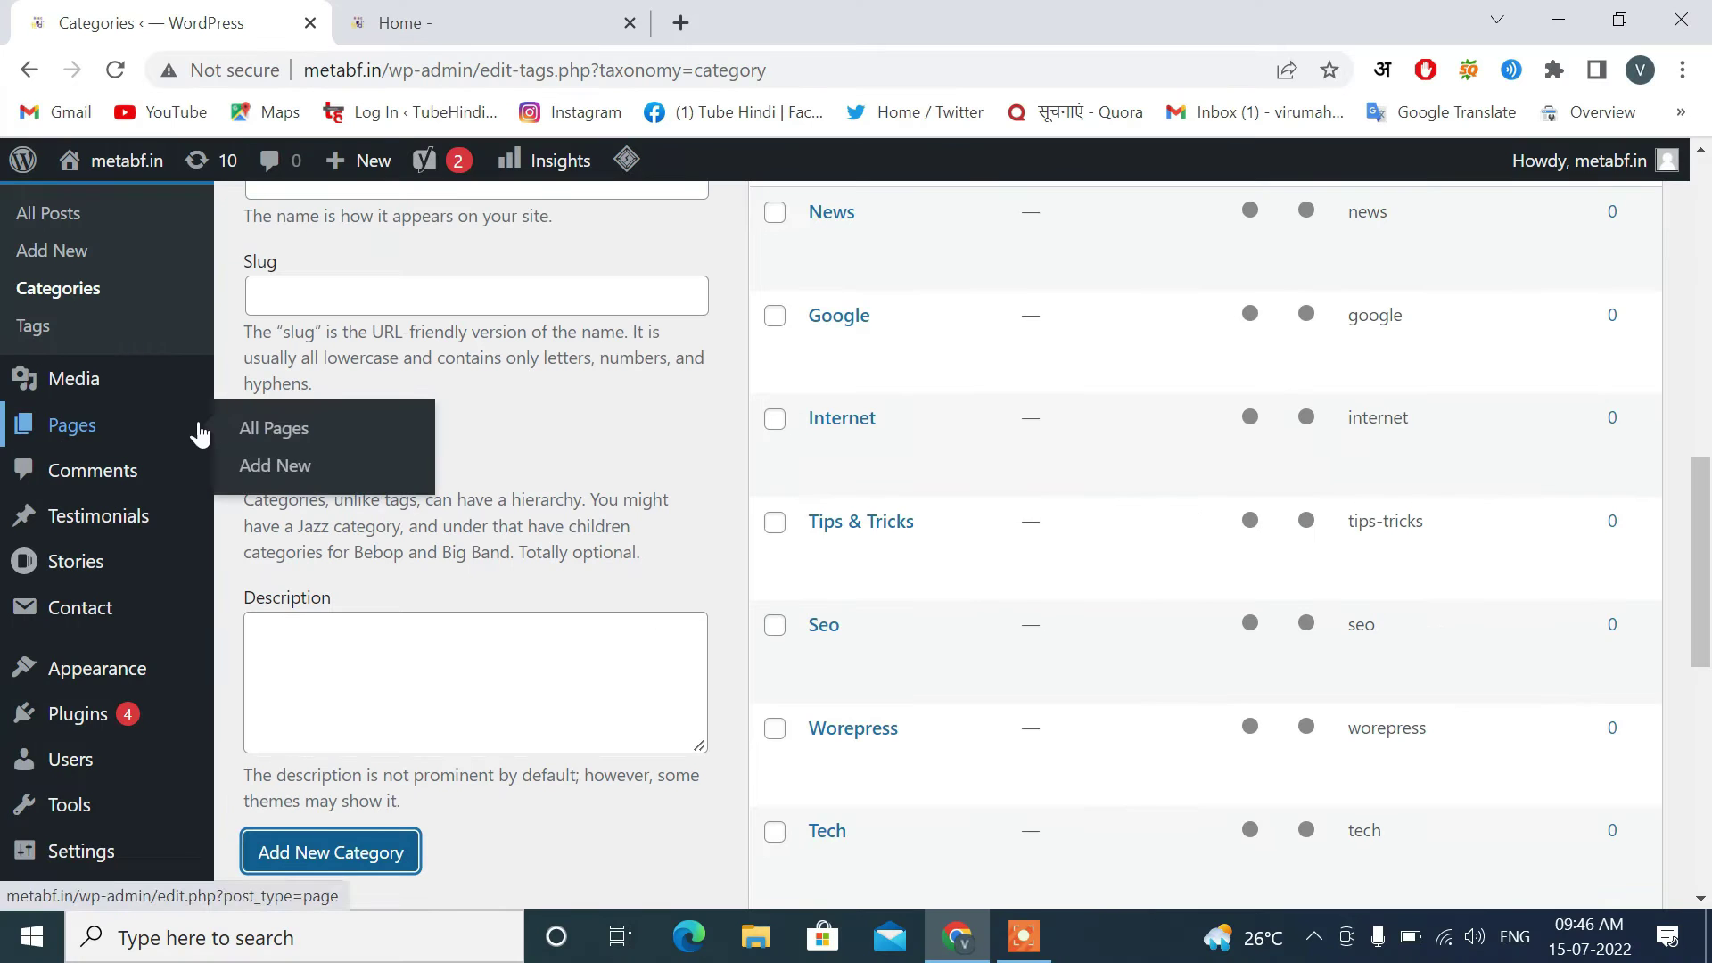
Open the list of all site pages and review the existing entries.
click(237, 427)
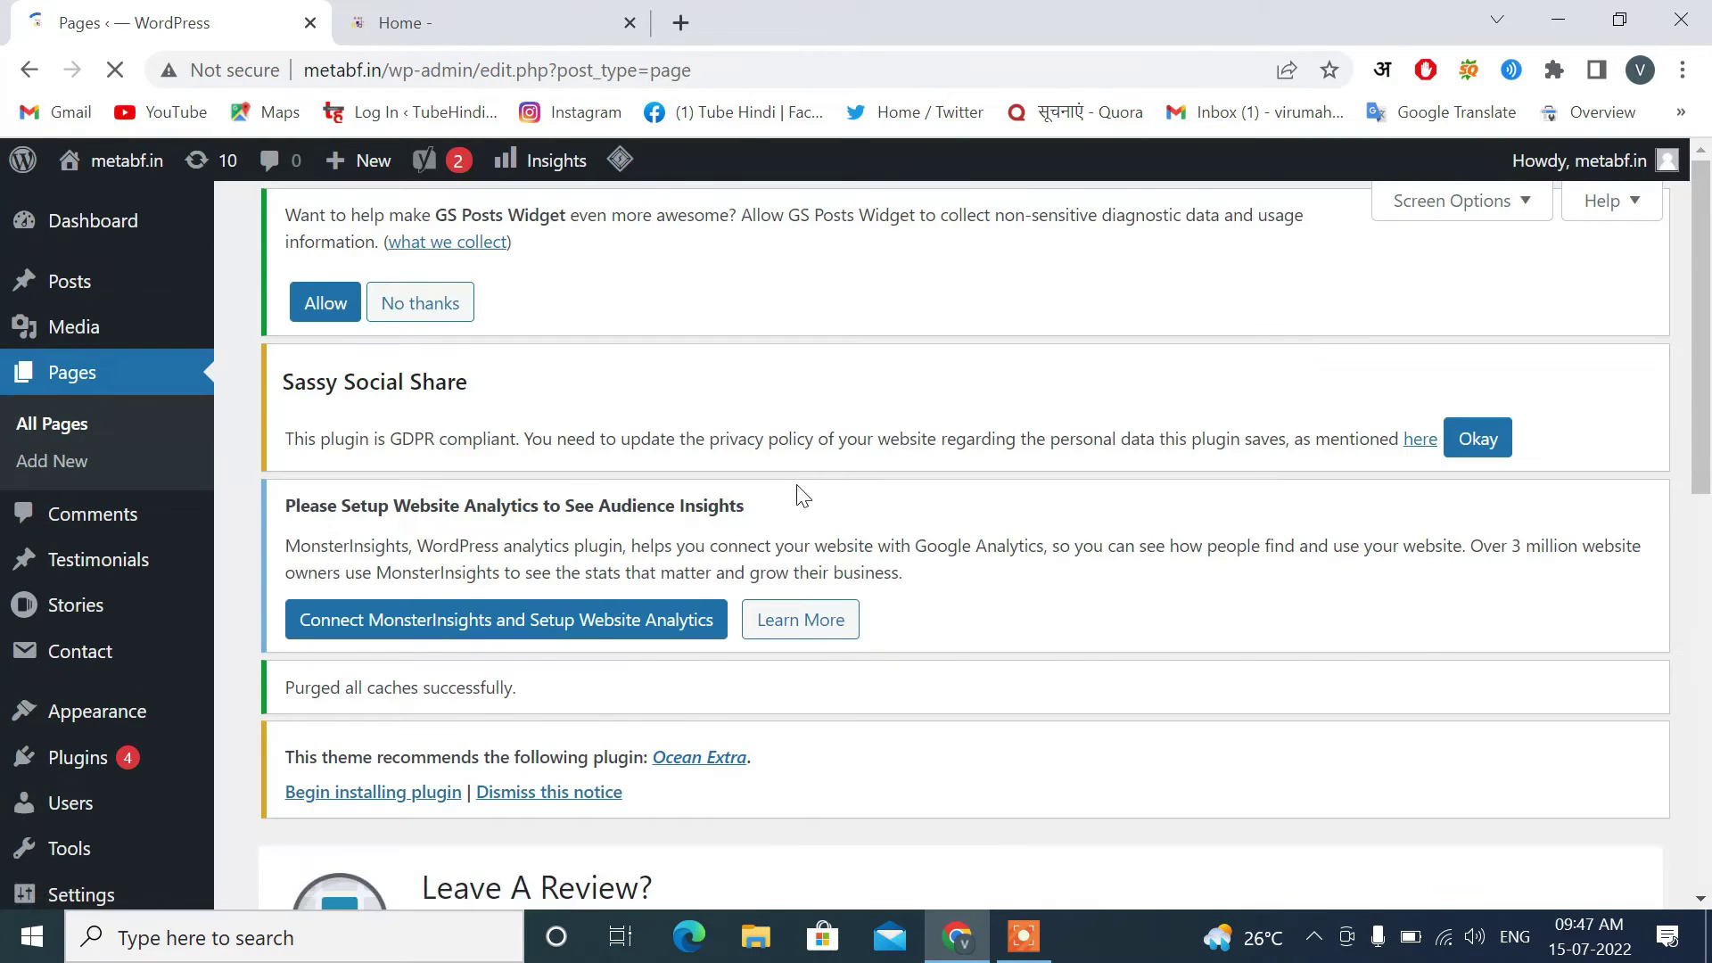
scroll(798, 491, down, 3)
scroll(799, 486, down, 5)
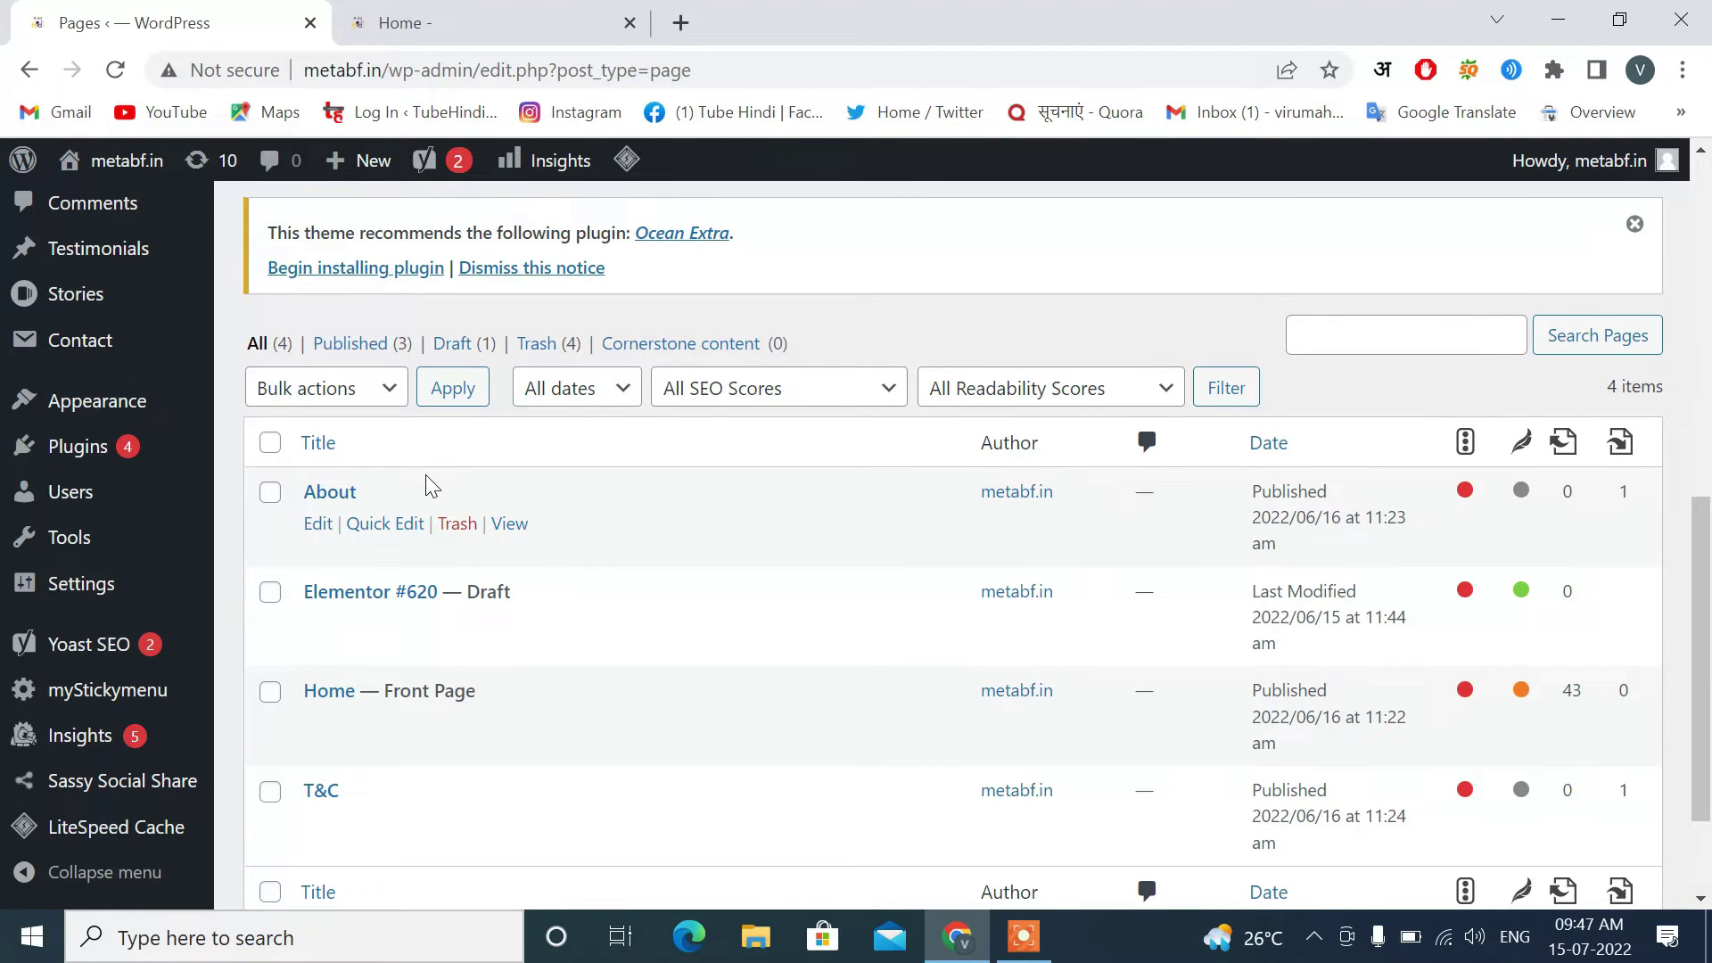
scroll(357, 589, down, 2)
scroll(493, 407, up, 2)
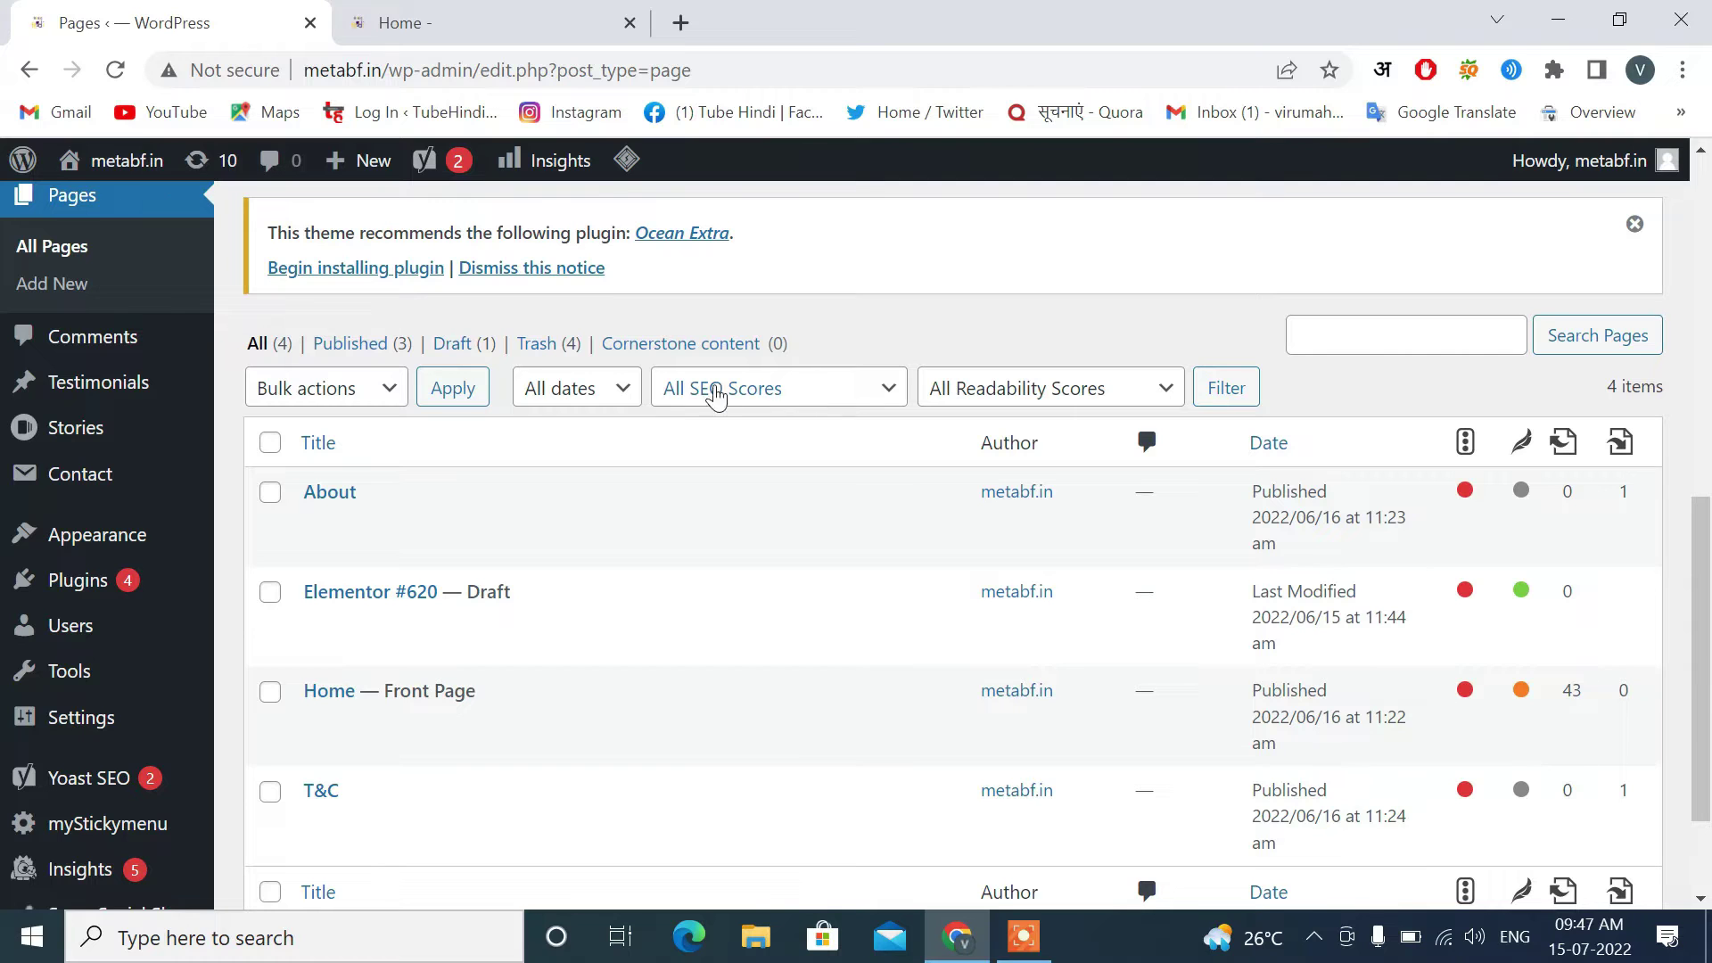
scroll(553, 442, up, 4)
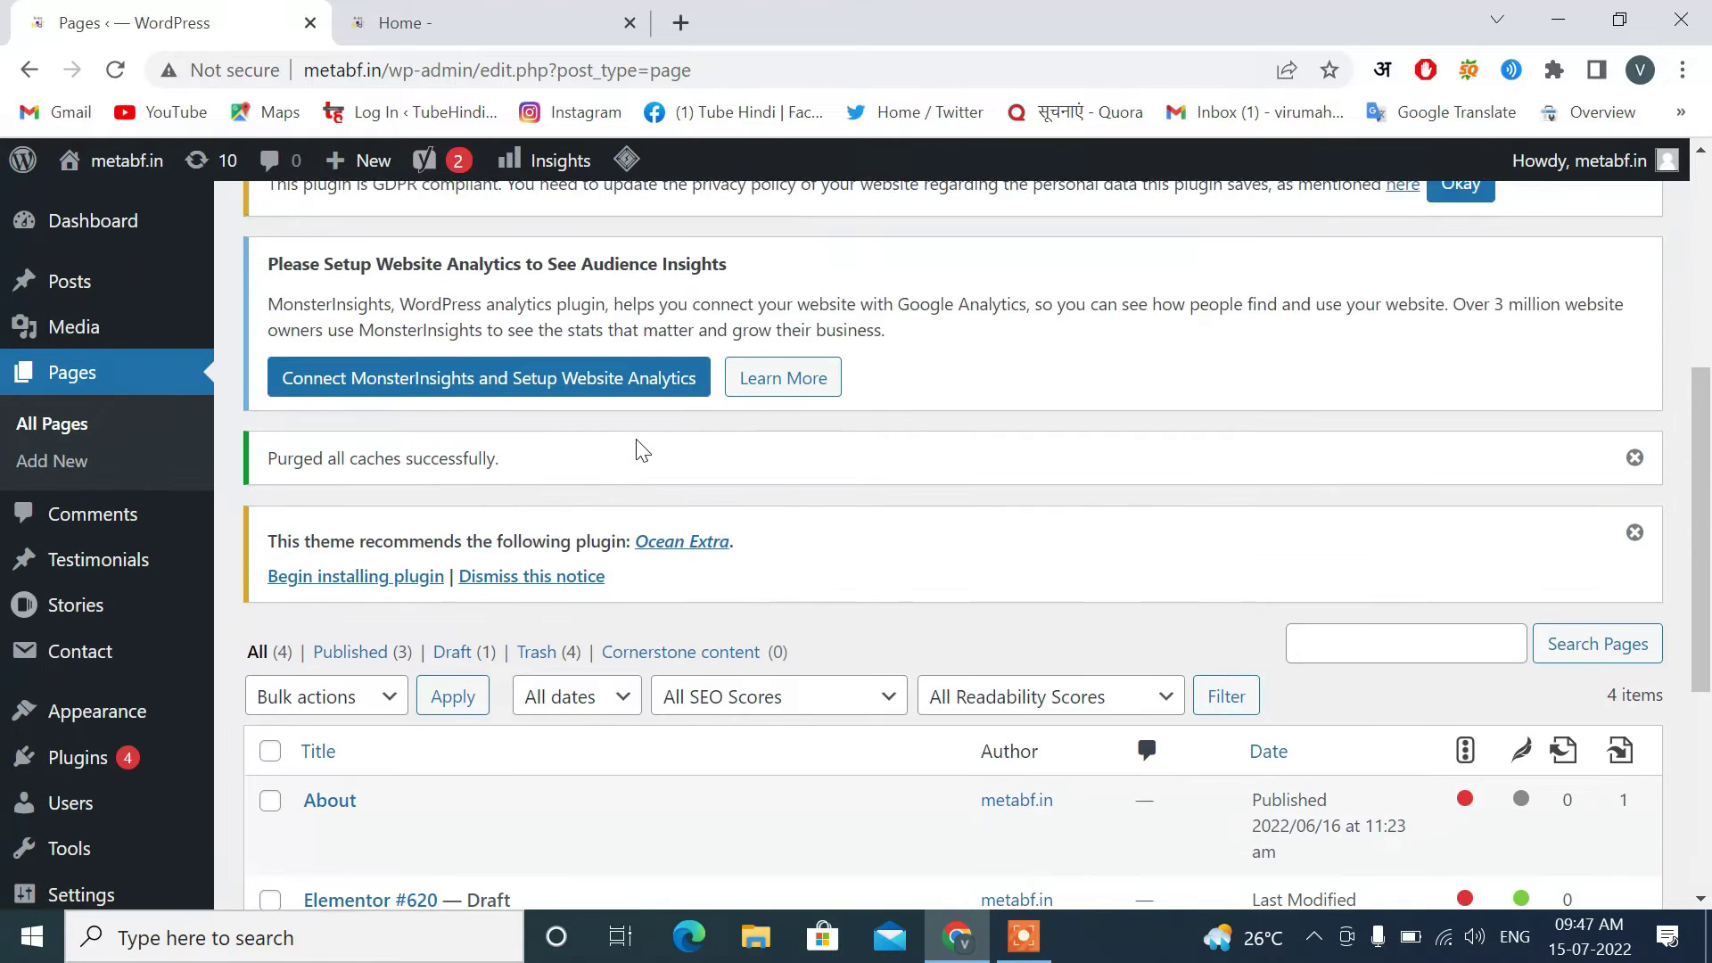
Create a new page and enter Privacy as its title.
scroll(642, 450, up, 3)
scroll(466, 452, up, 3)
click(411, 417)
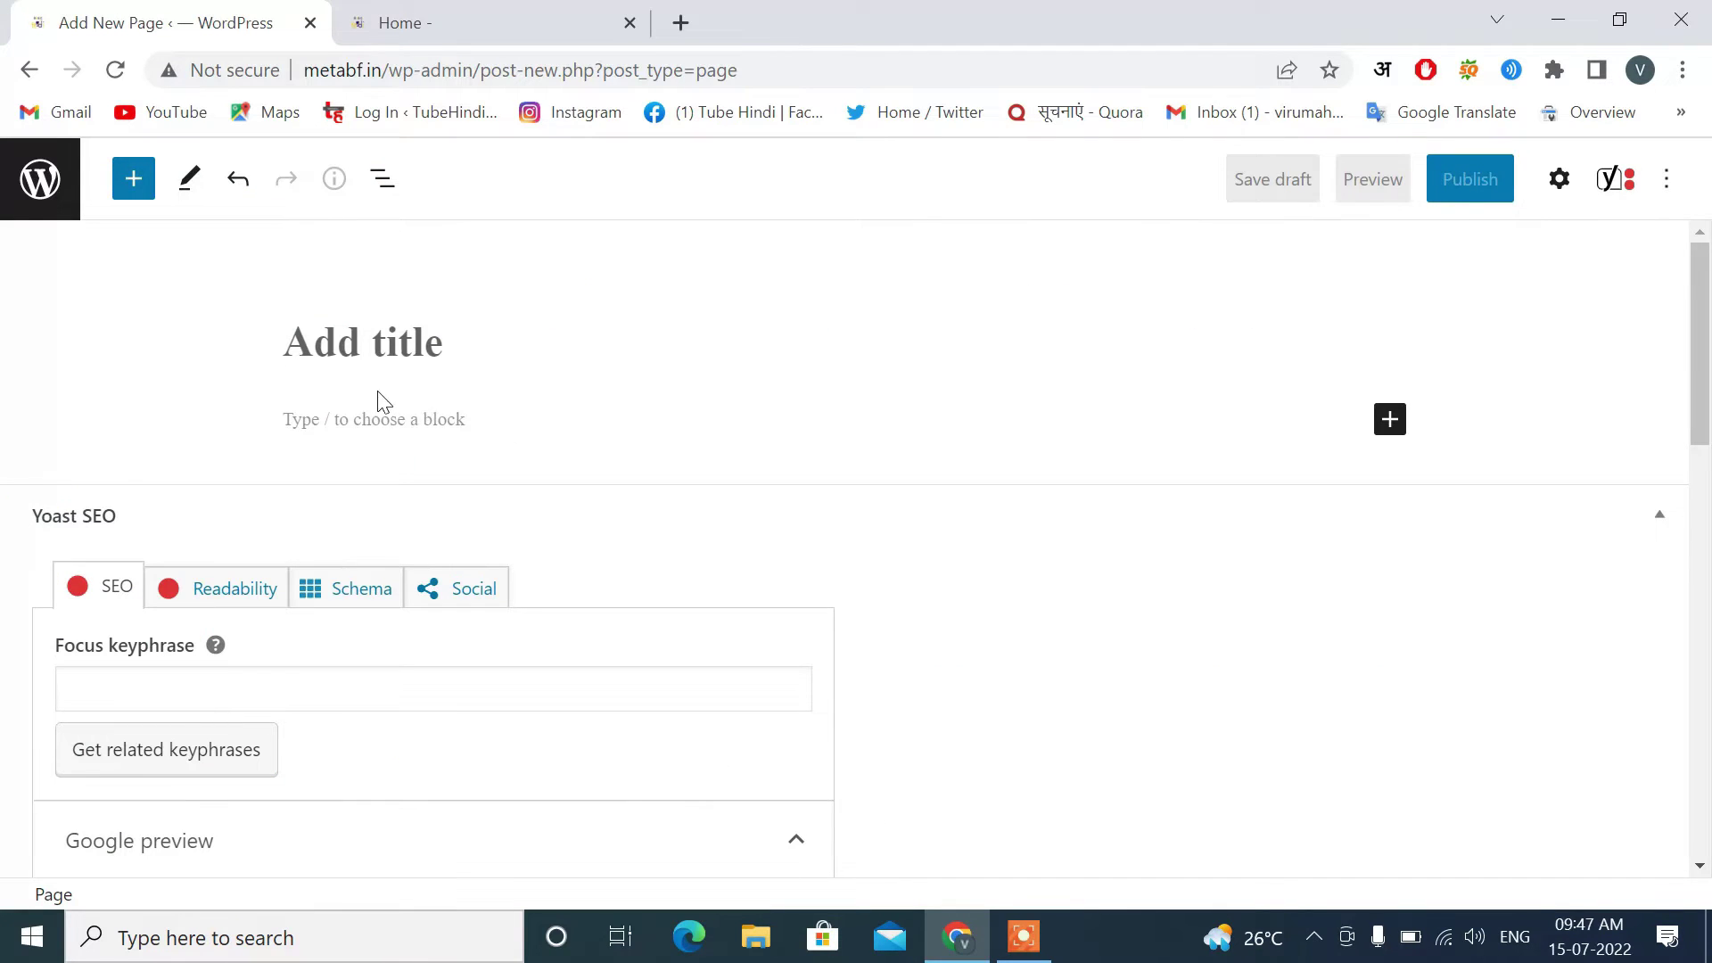
text(Privacy)
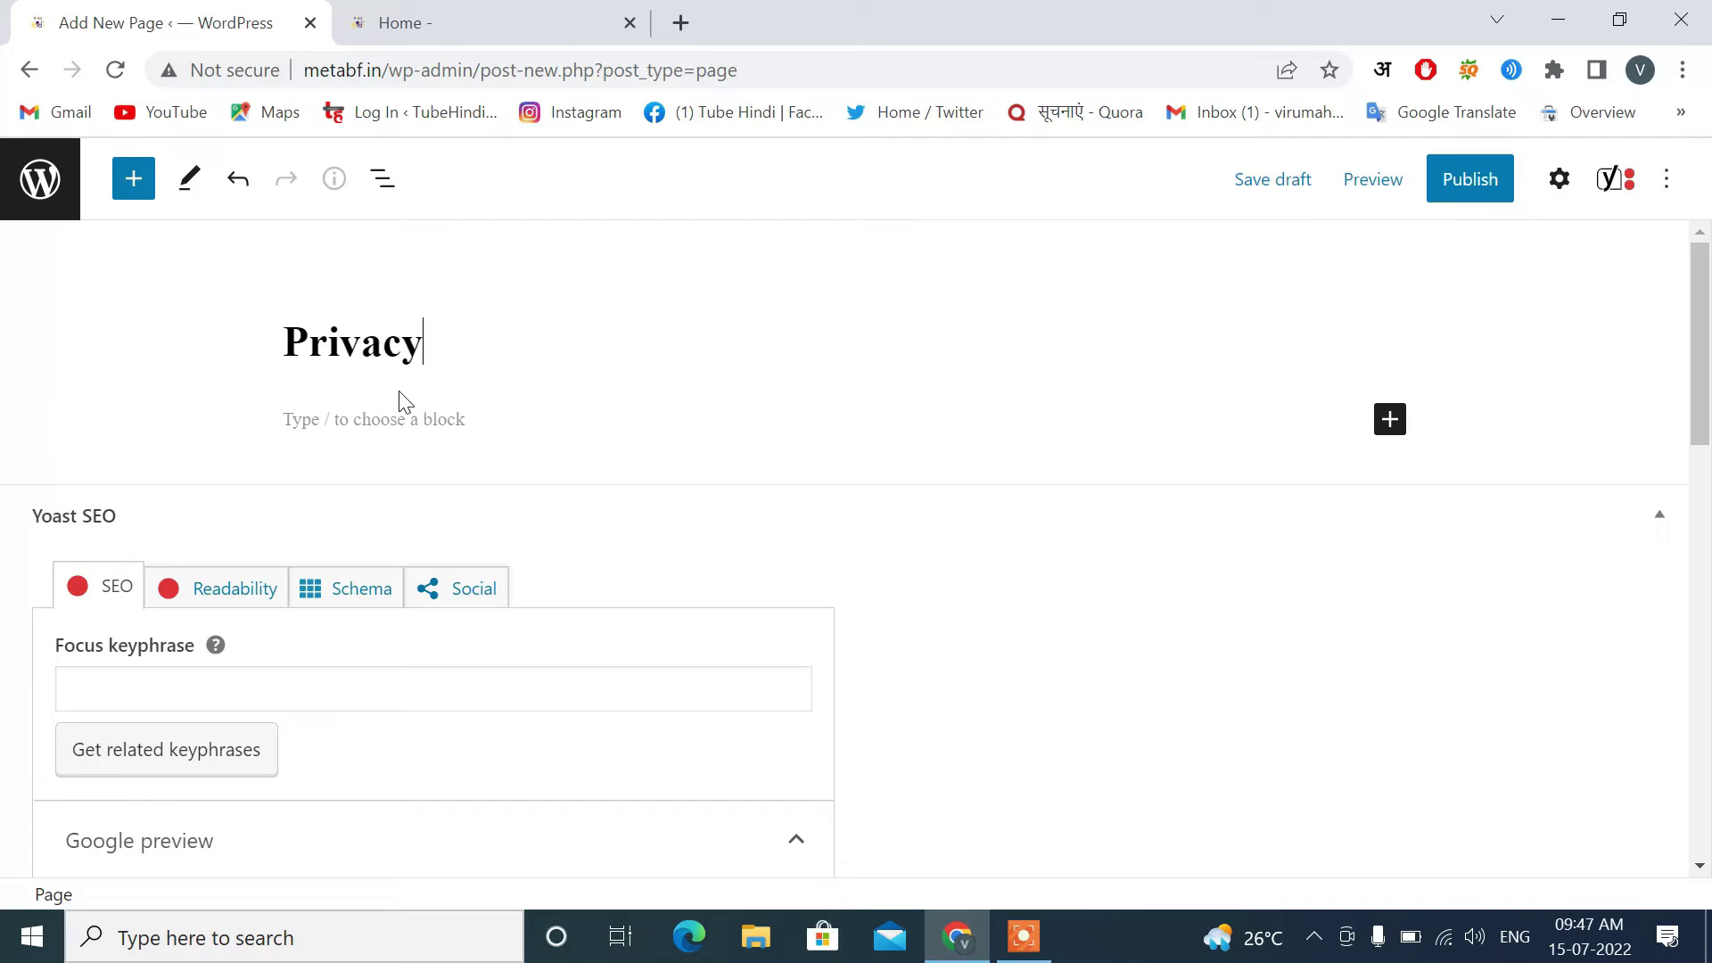
click(491, 439)
click(489, 366)
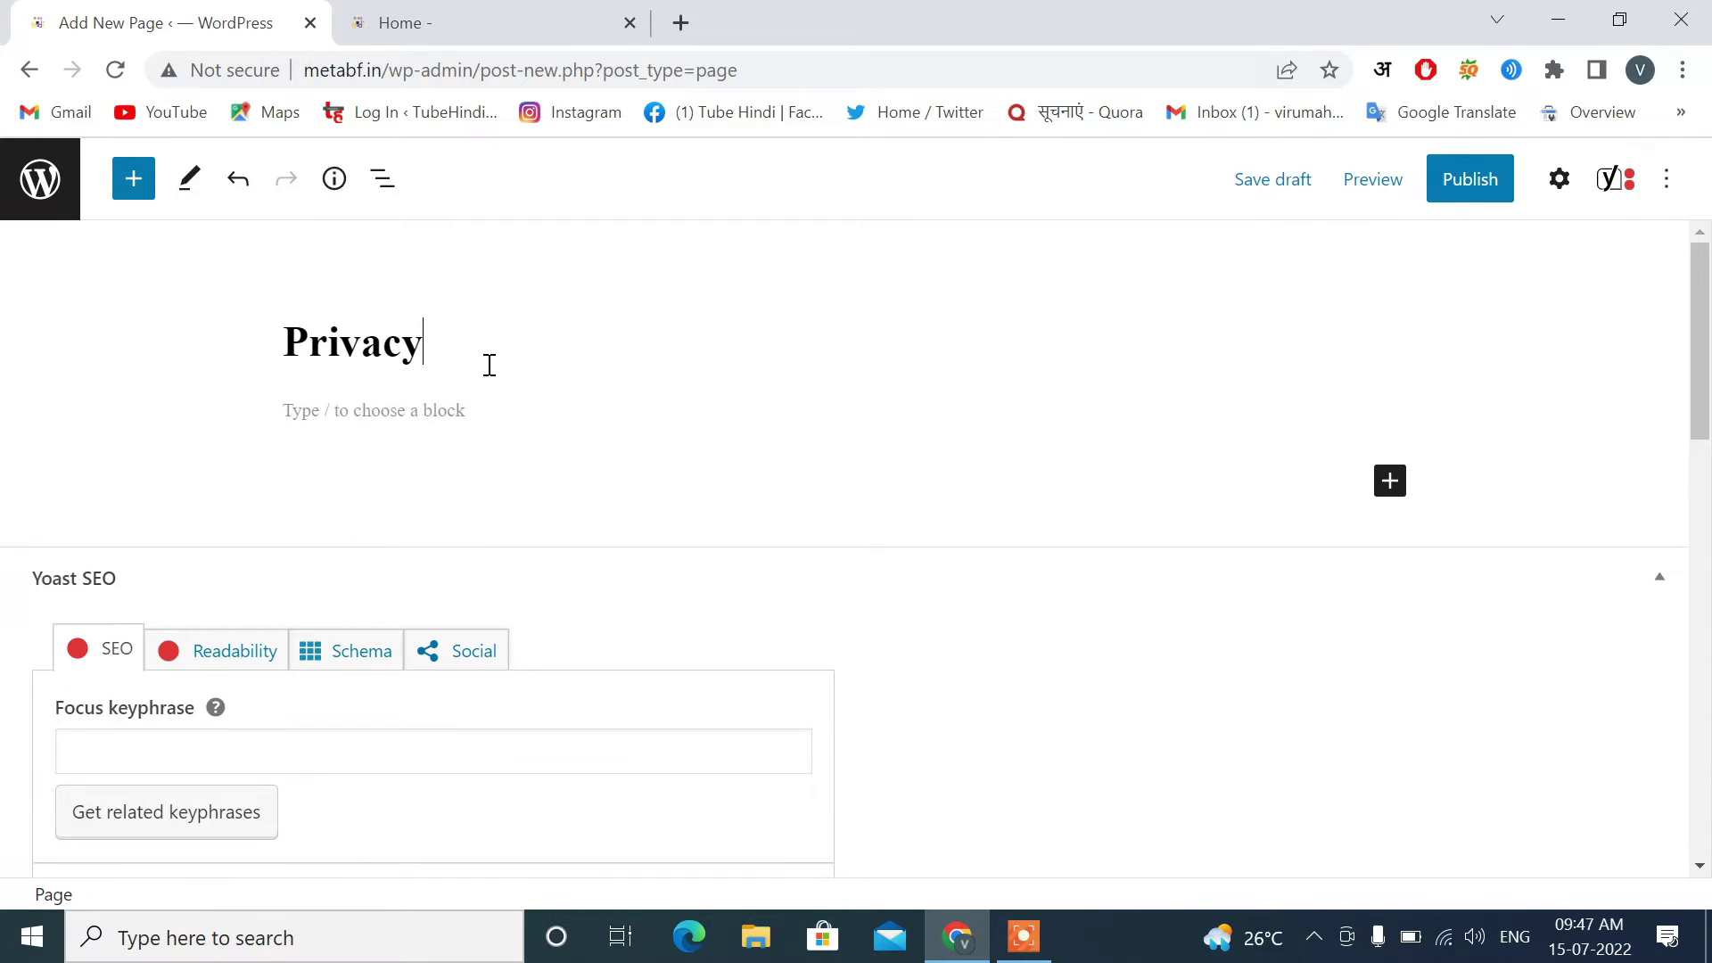
Copy the title Privacy into the Yoast SEO focus keyphrase and publish the page.
double_click(490, 366)
key(ctrl+c)
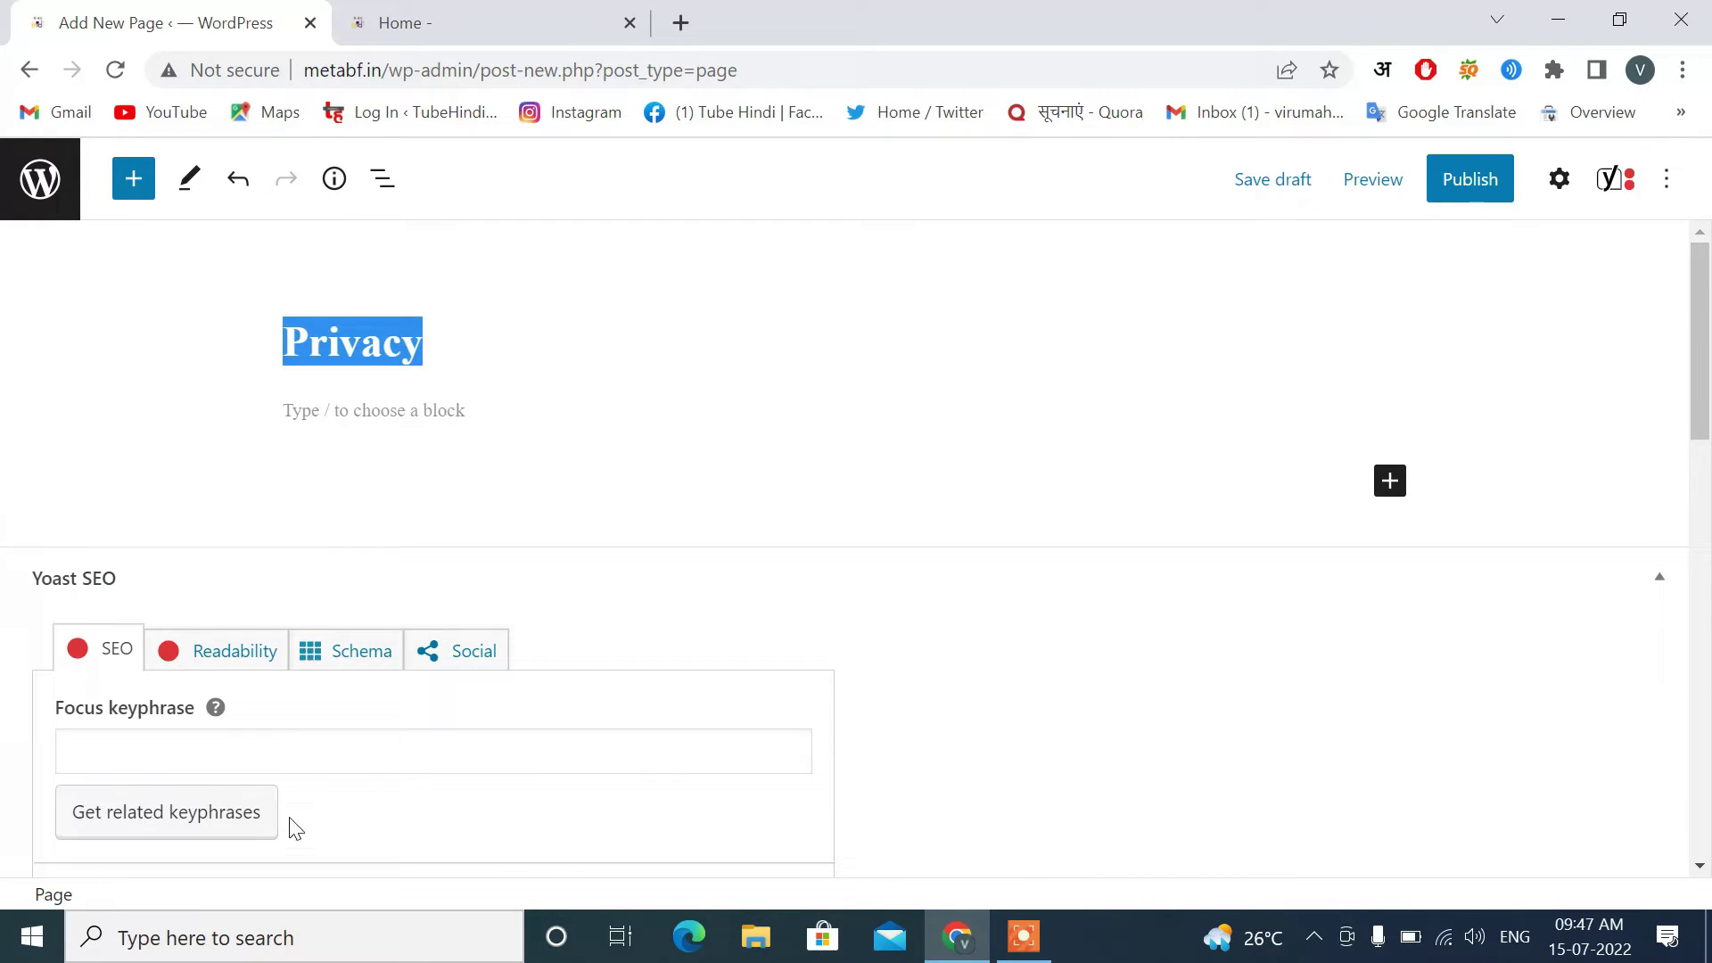
click(337, 749)
key(ctrl+v)
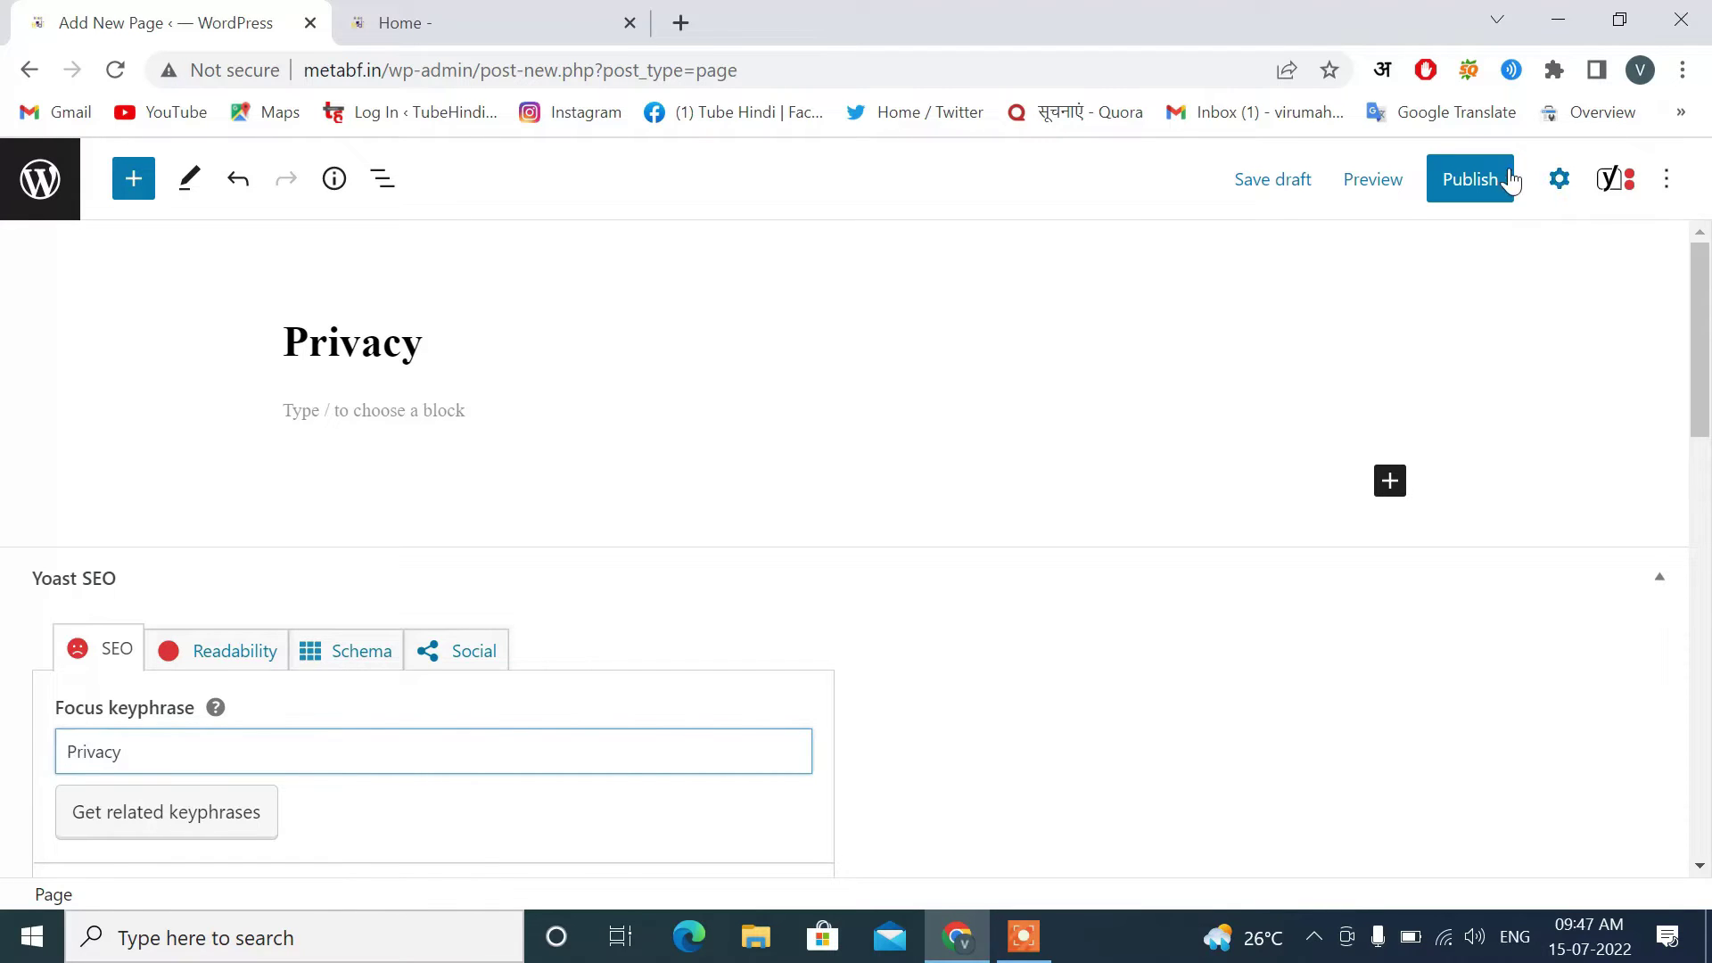
click(1484, 180)
click(1462, 207)
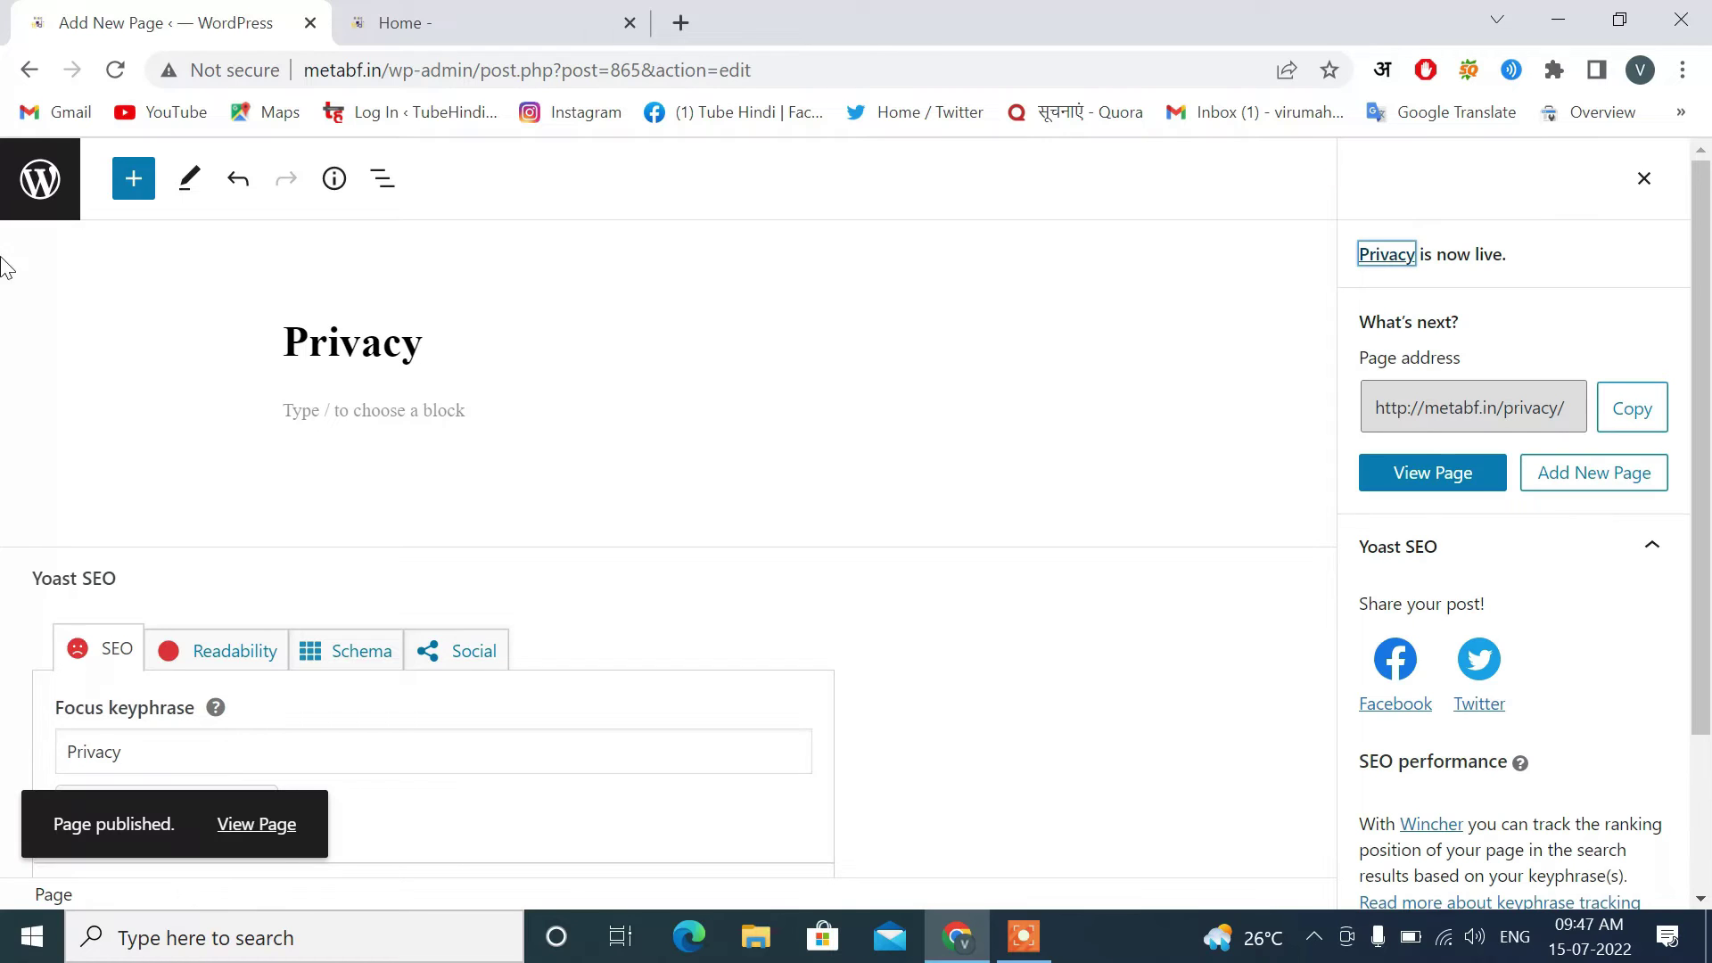
Return to the list of all pages and reload it to check for the newly published page.
click(25, 70)
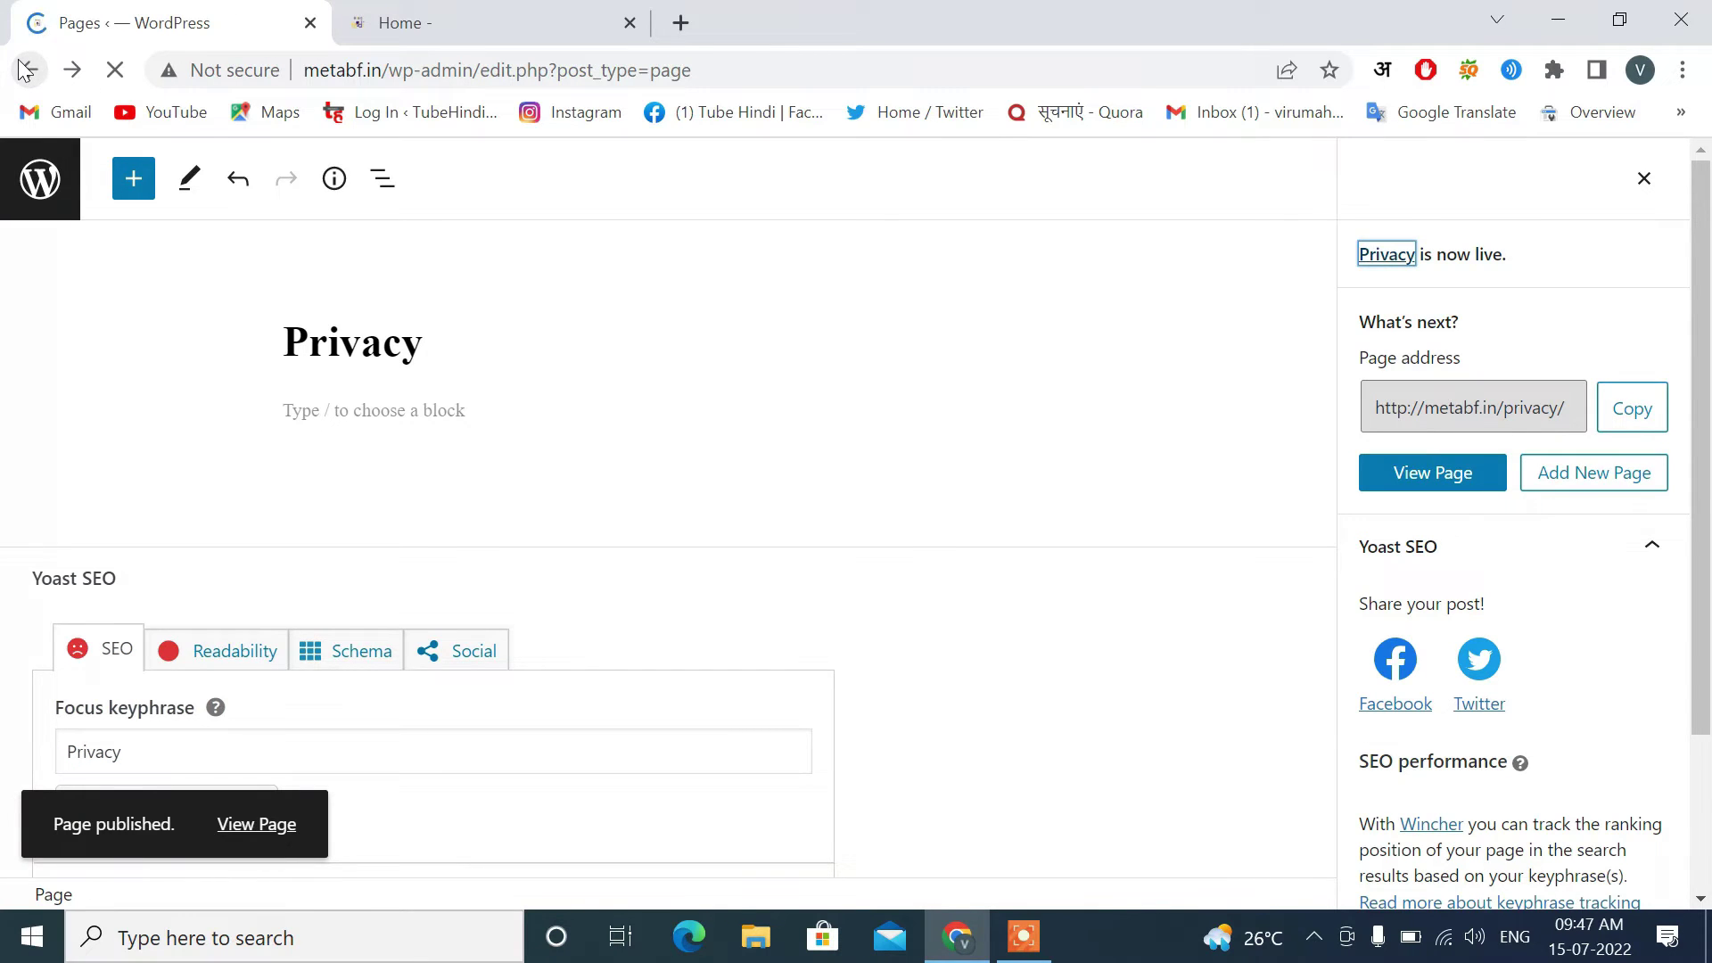
scroll(897, 633, down, 5)
scroll(902, 644, down, 3)
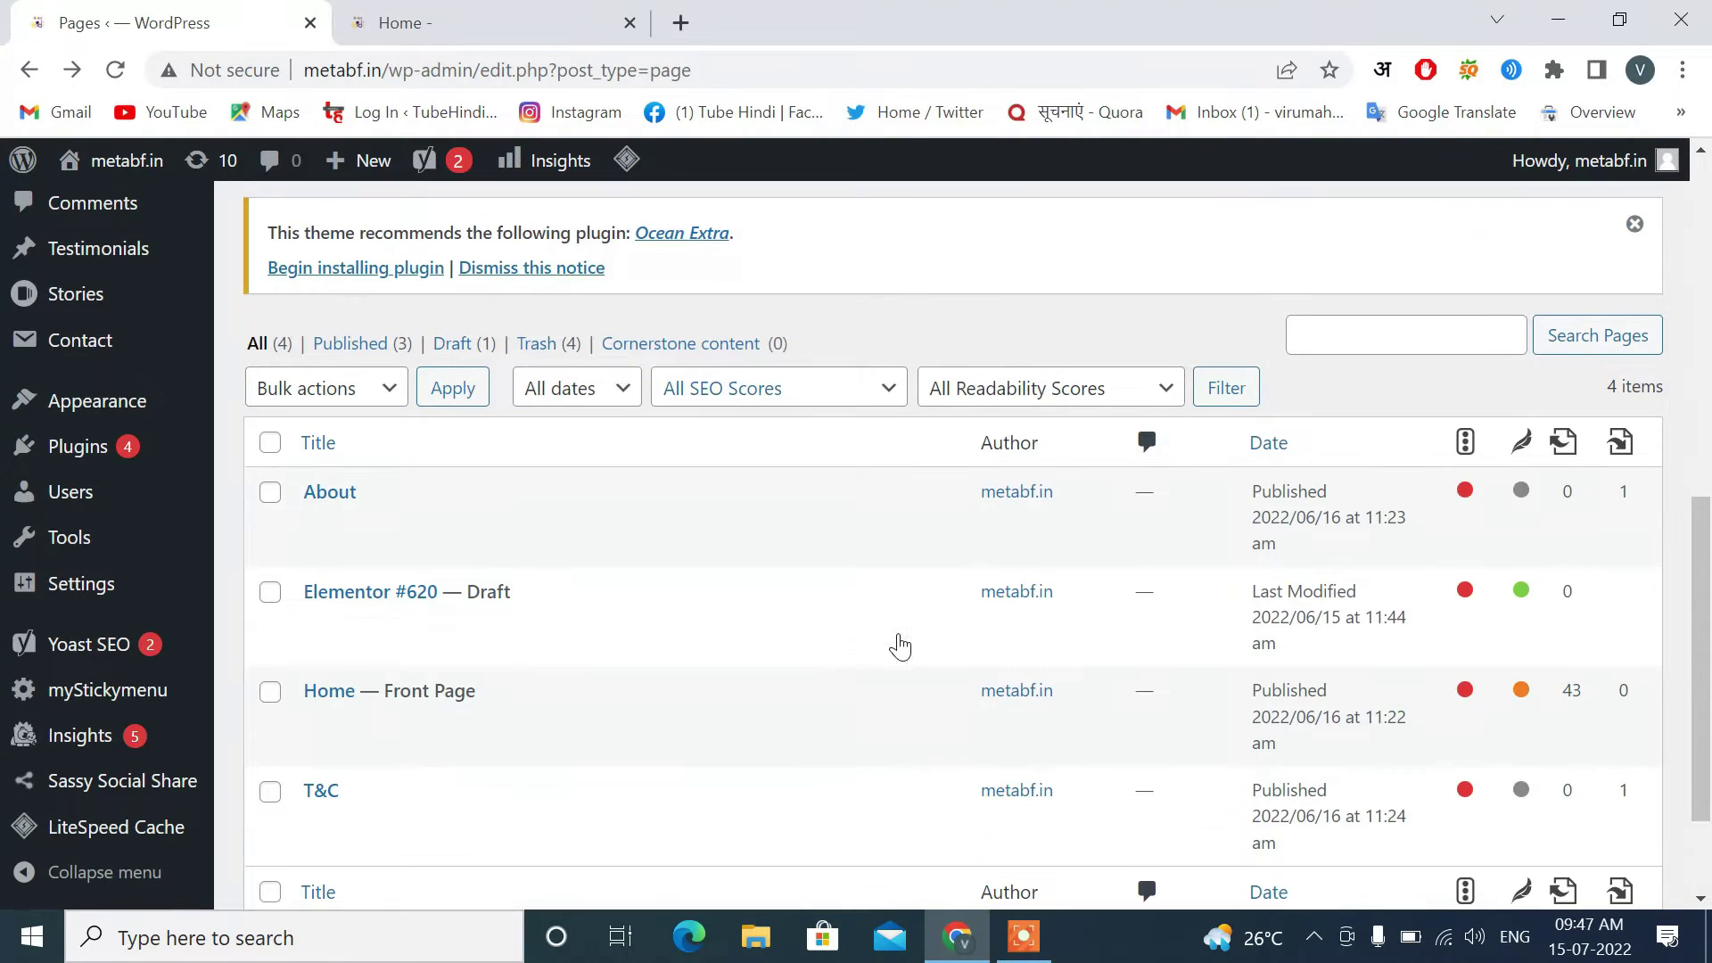
click(117, 71)
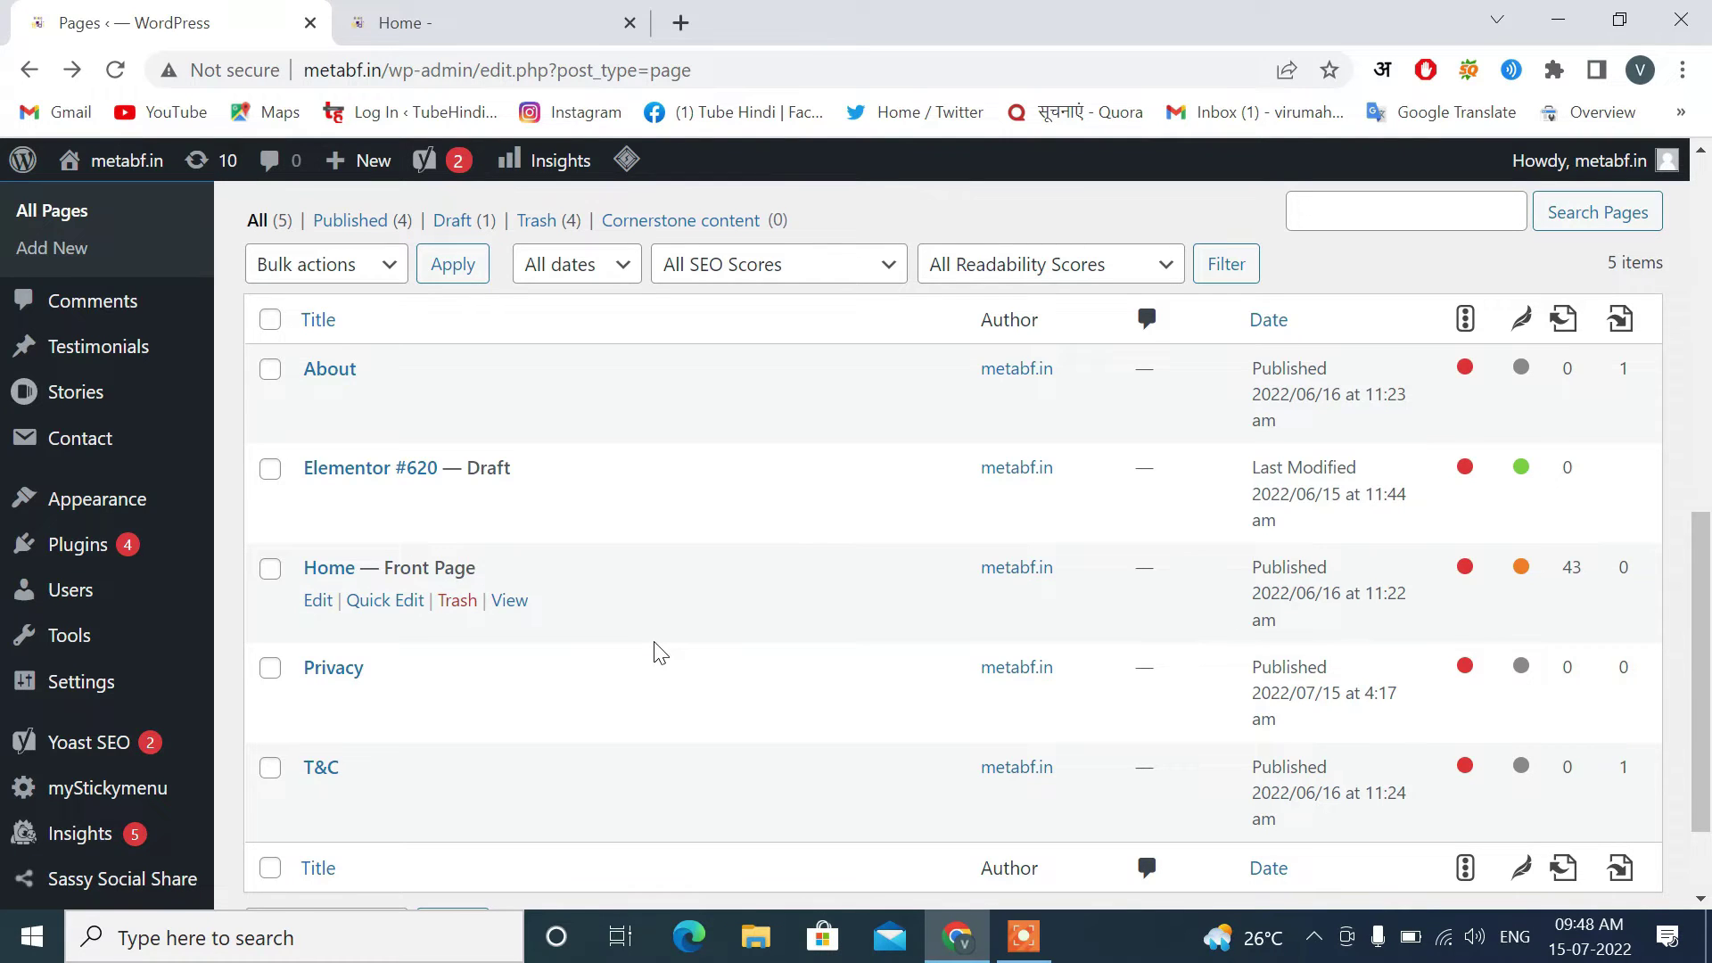
Open the site's navigation menu editor under the appearance settings and go to the structure of Menu 1.
scroll(660, 653, up, 5)
scroll(657, 650, down, 2)
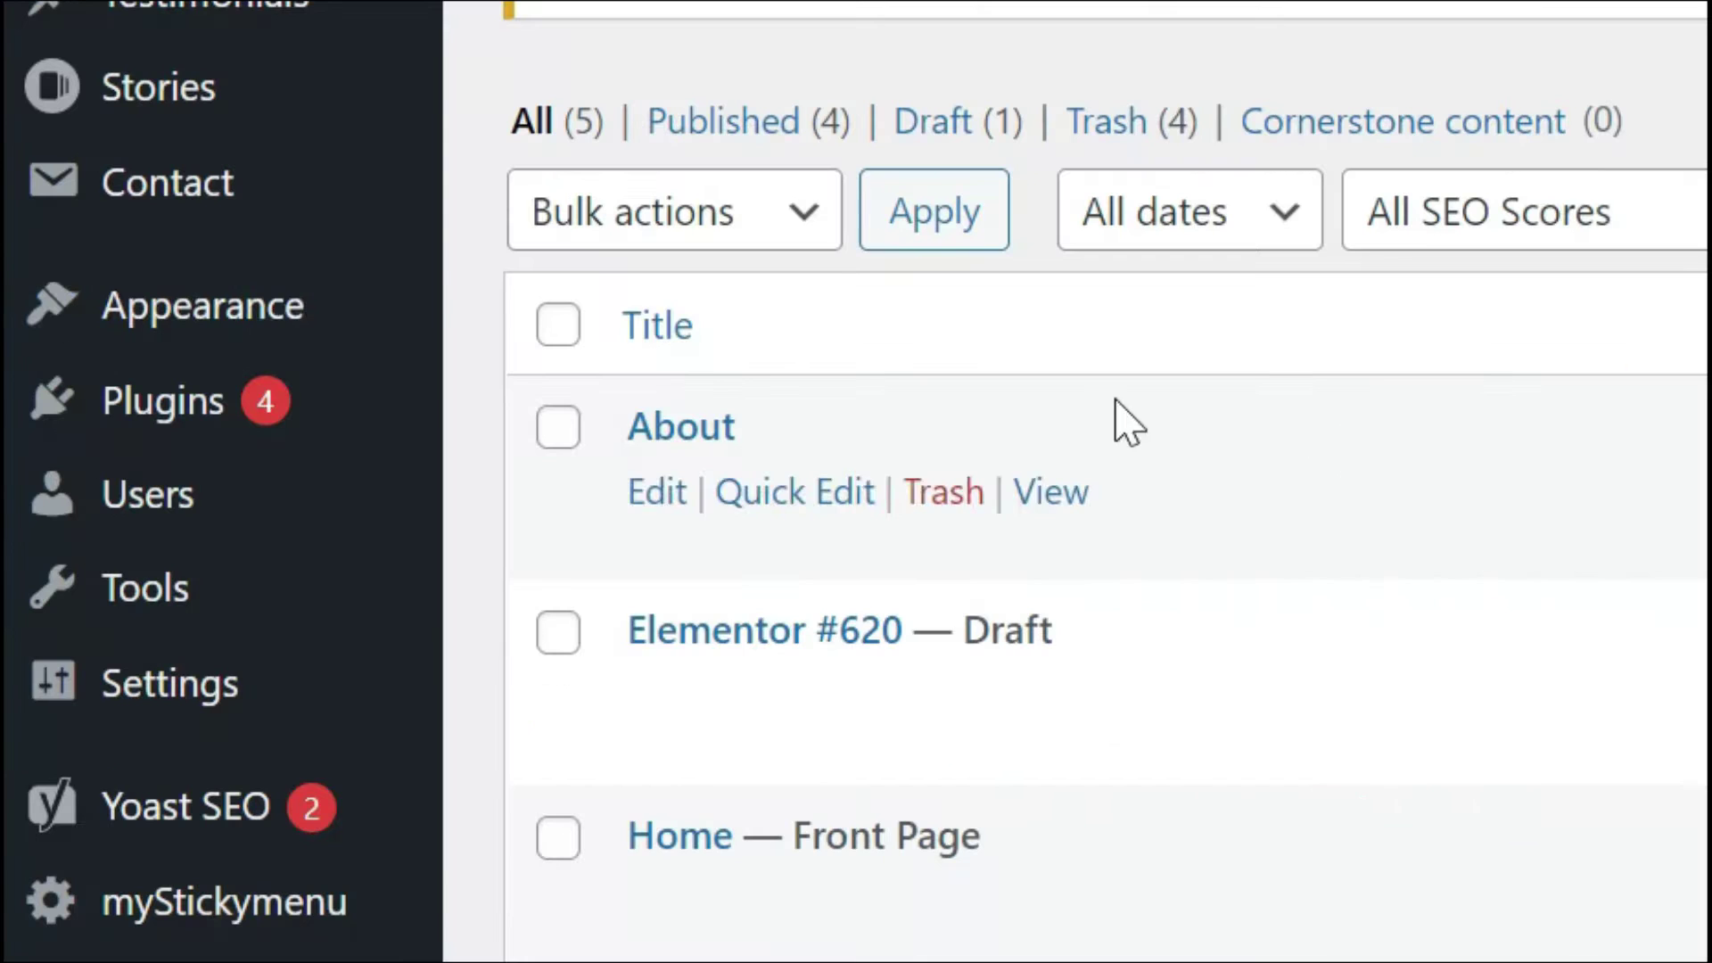
mouse_move(34, 312)
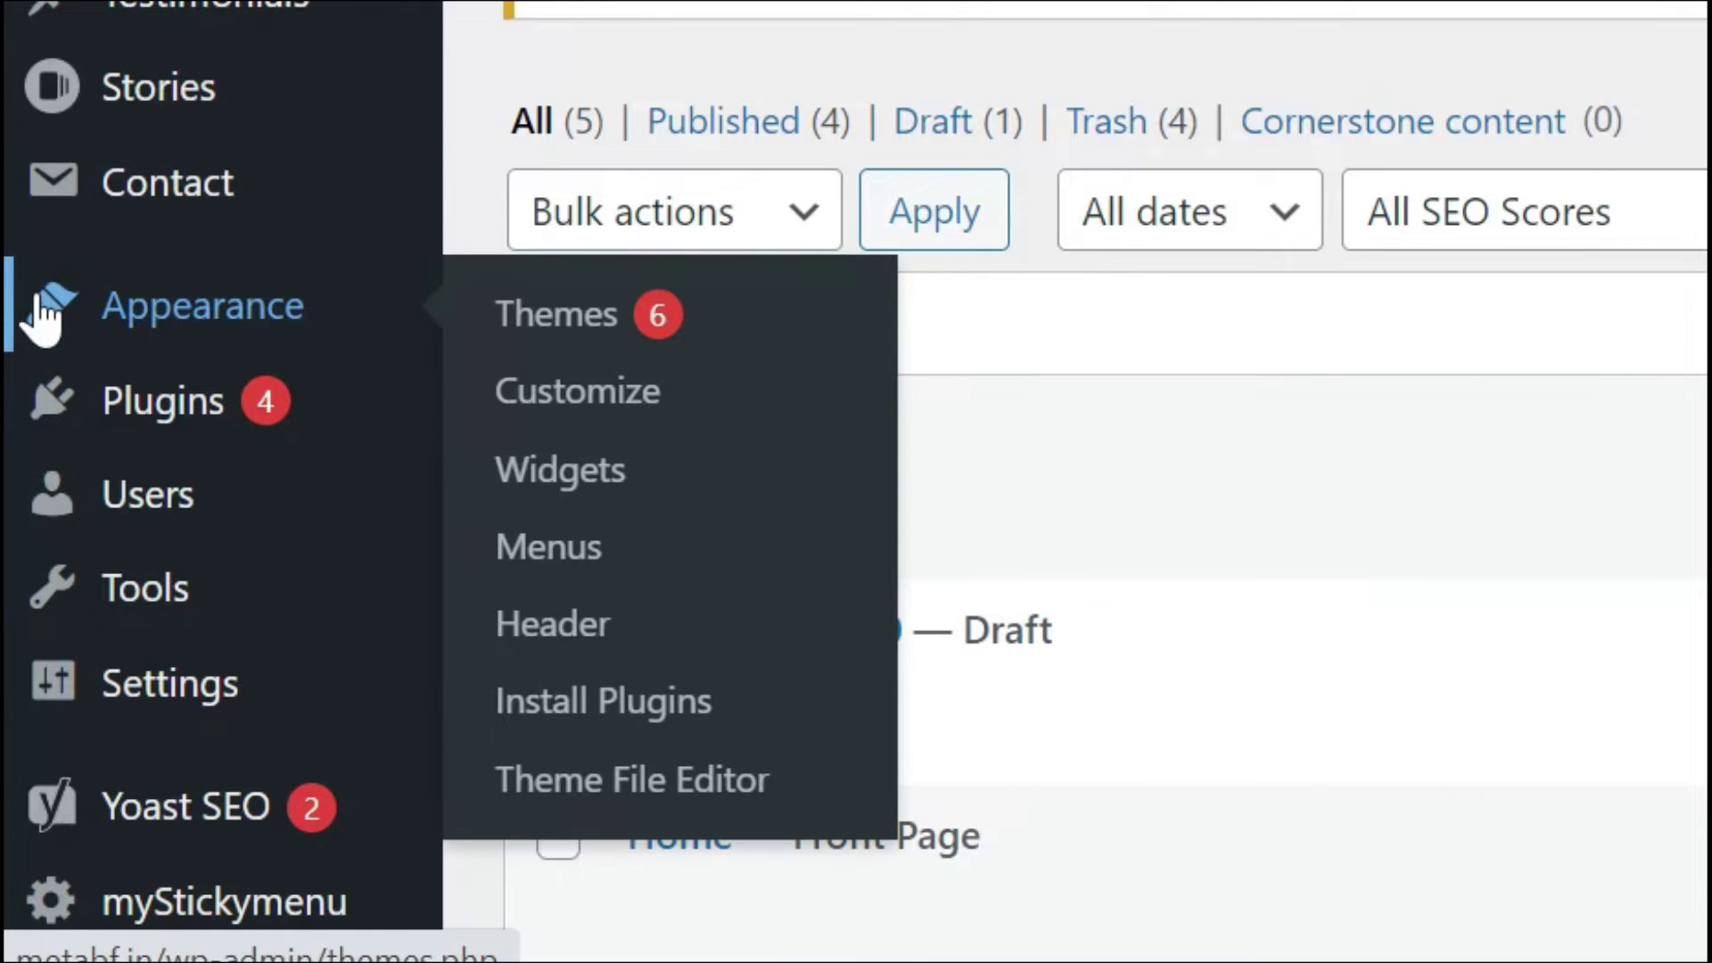
click(553, 549)
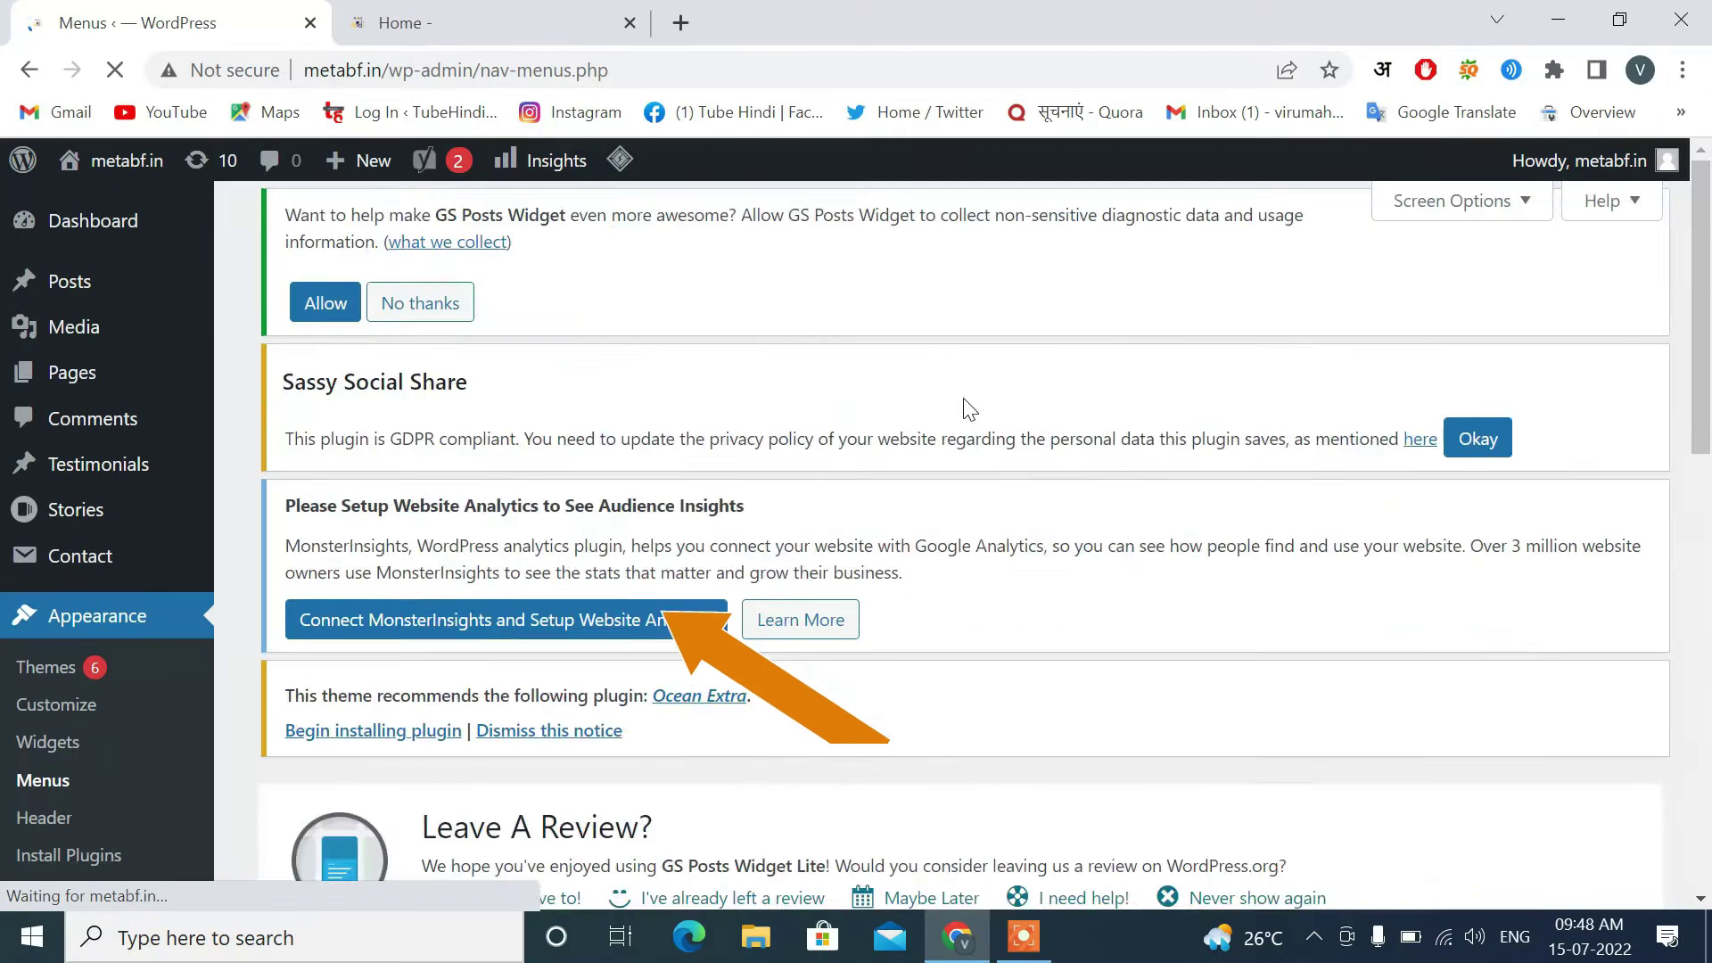
scroll(963, 409, down, 5)
scroll(967, 409, up, 1)
scroll(963, 398, down, 1)
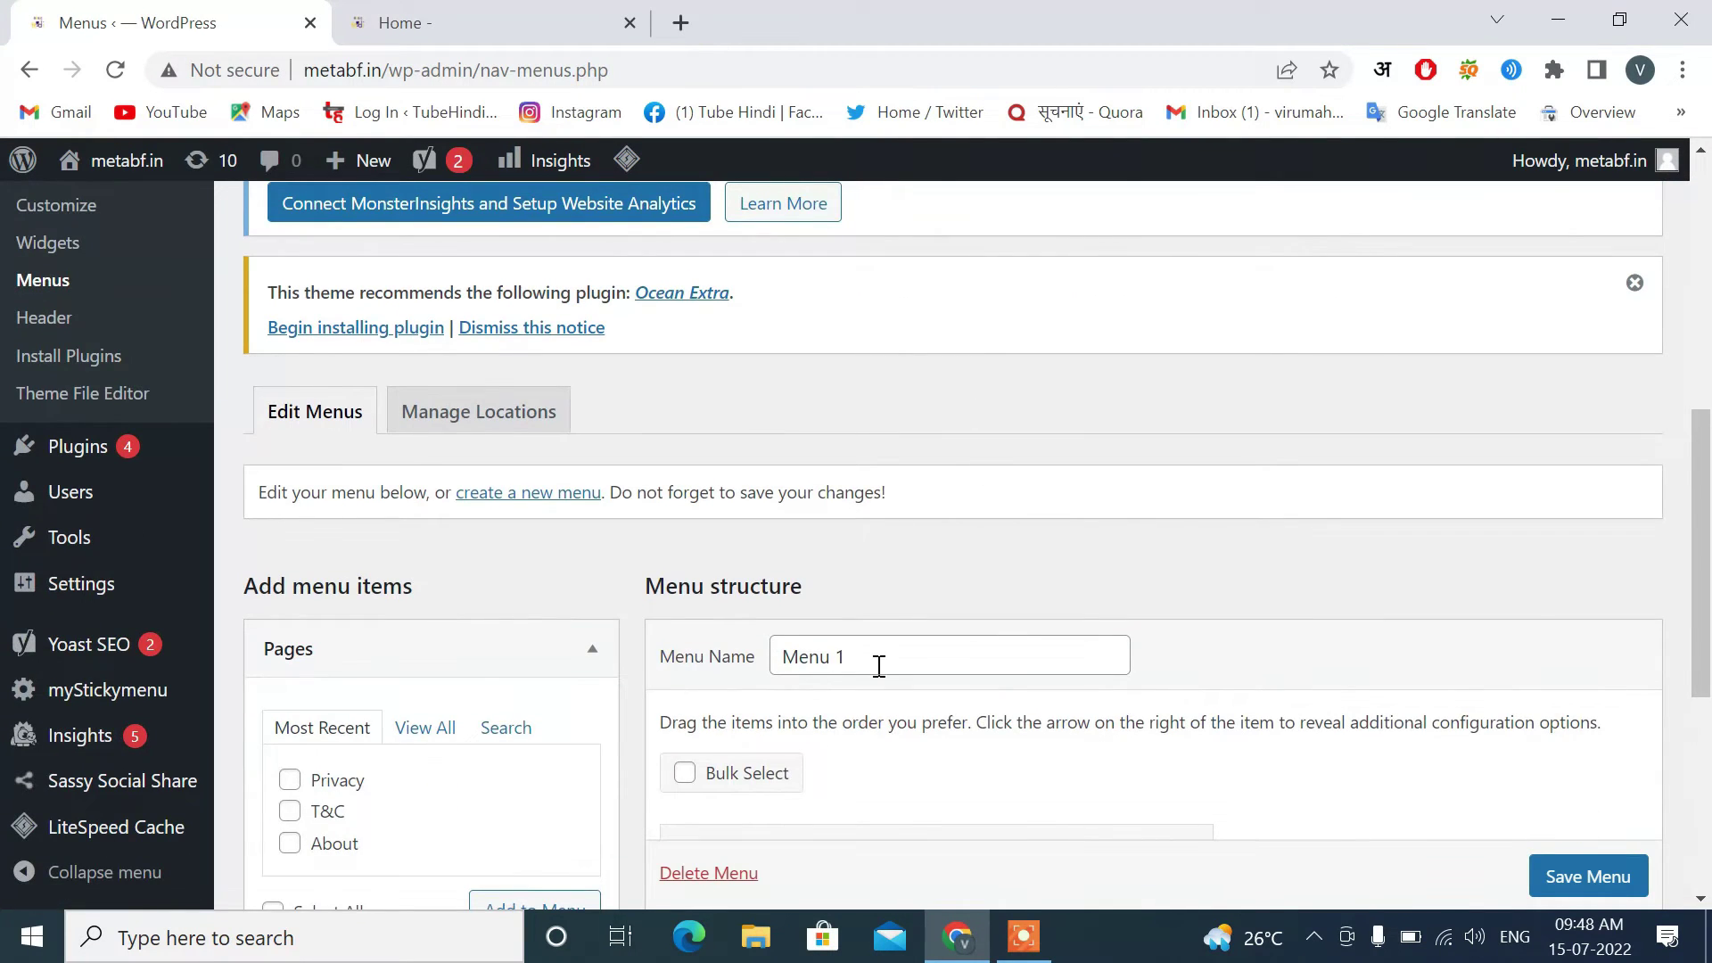
Expand the Privacy page item in the structure of Menu 1 to show its settings.
drag(878, 666, 525, 667)
click(880, 627)
click(866, 646)
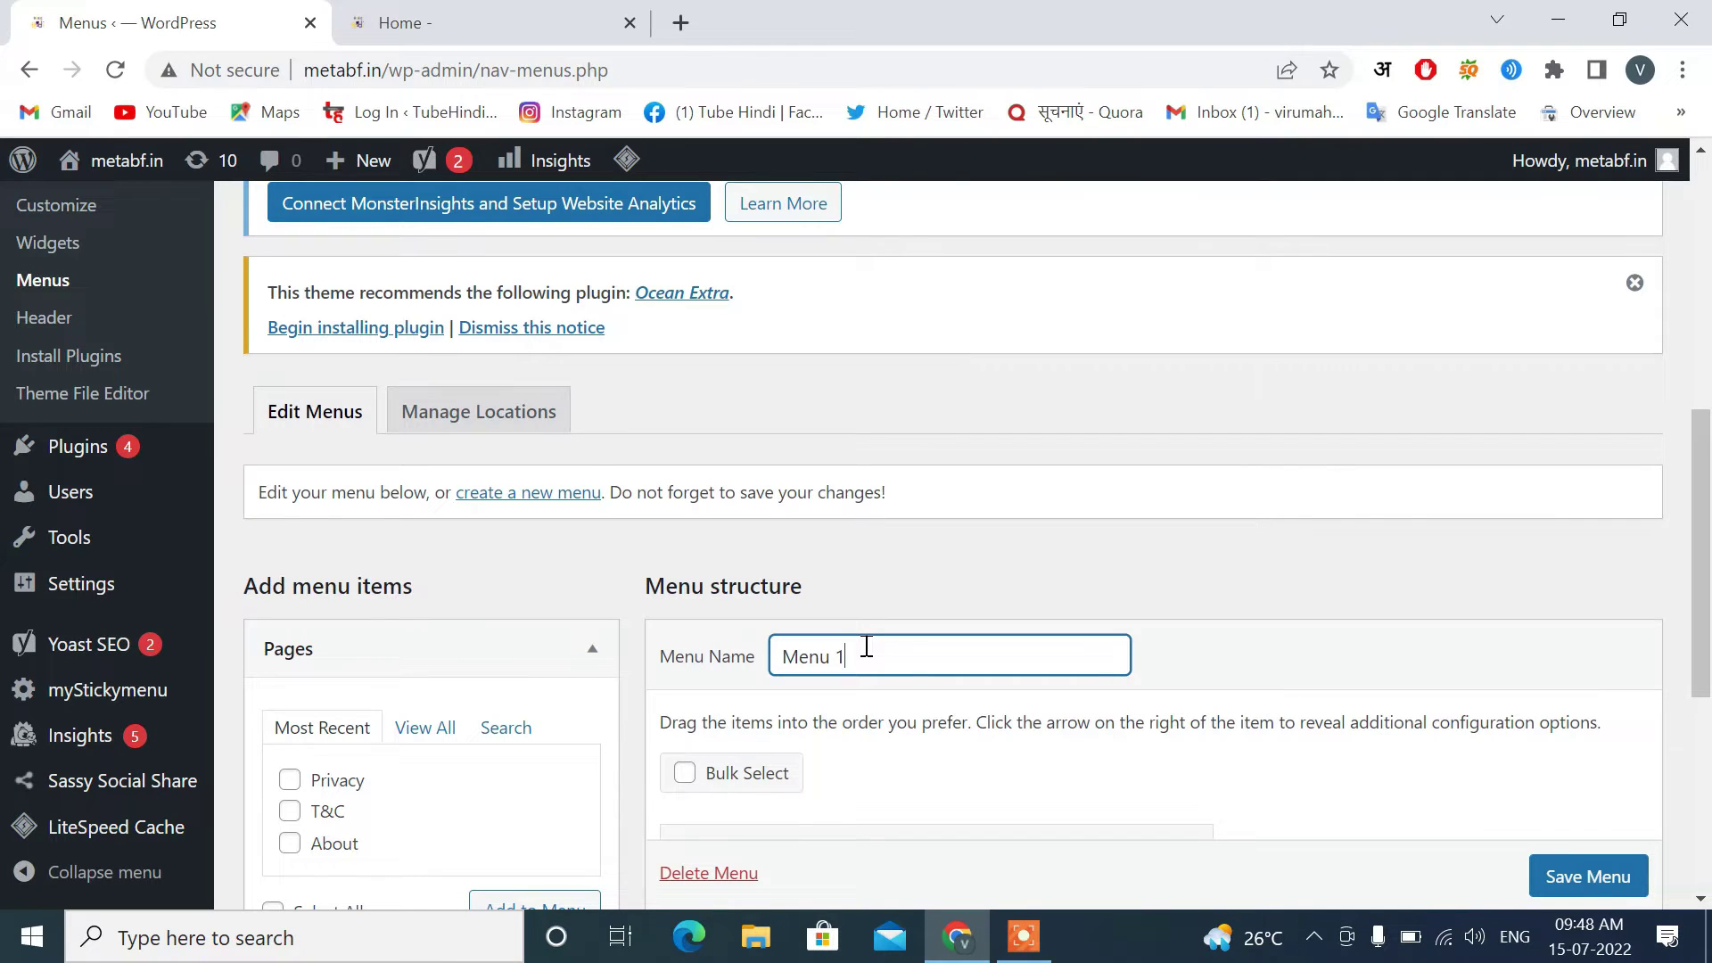
scroll(870, 653, down, 3)
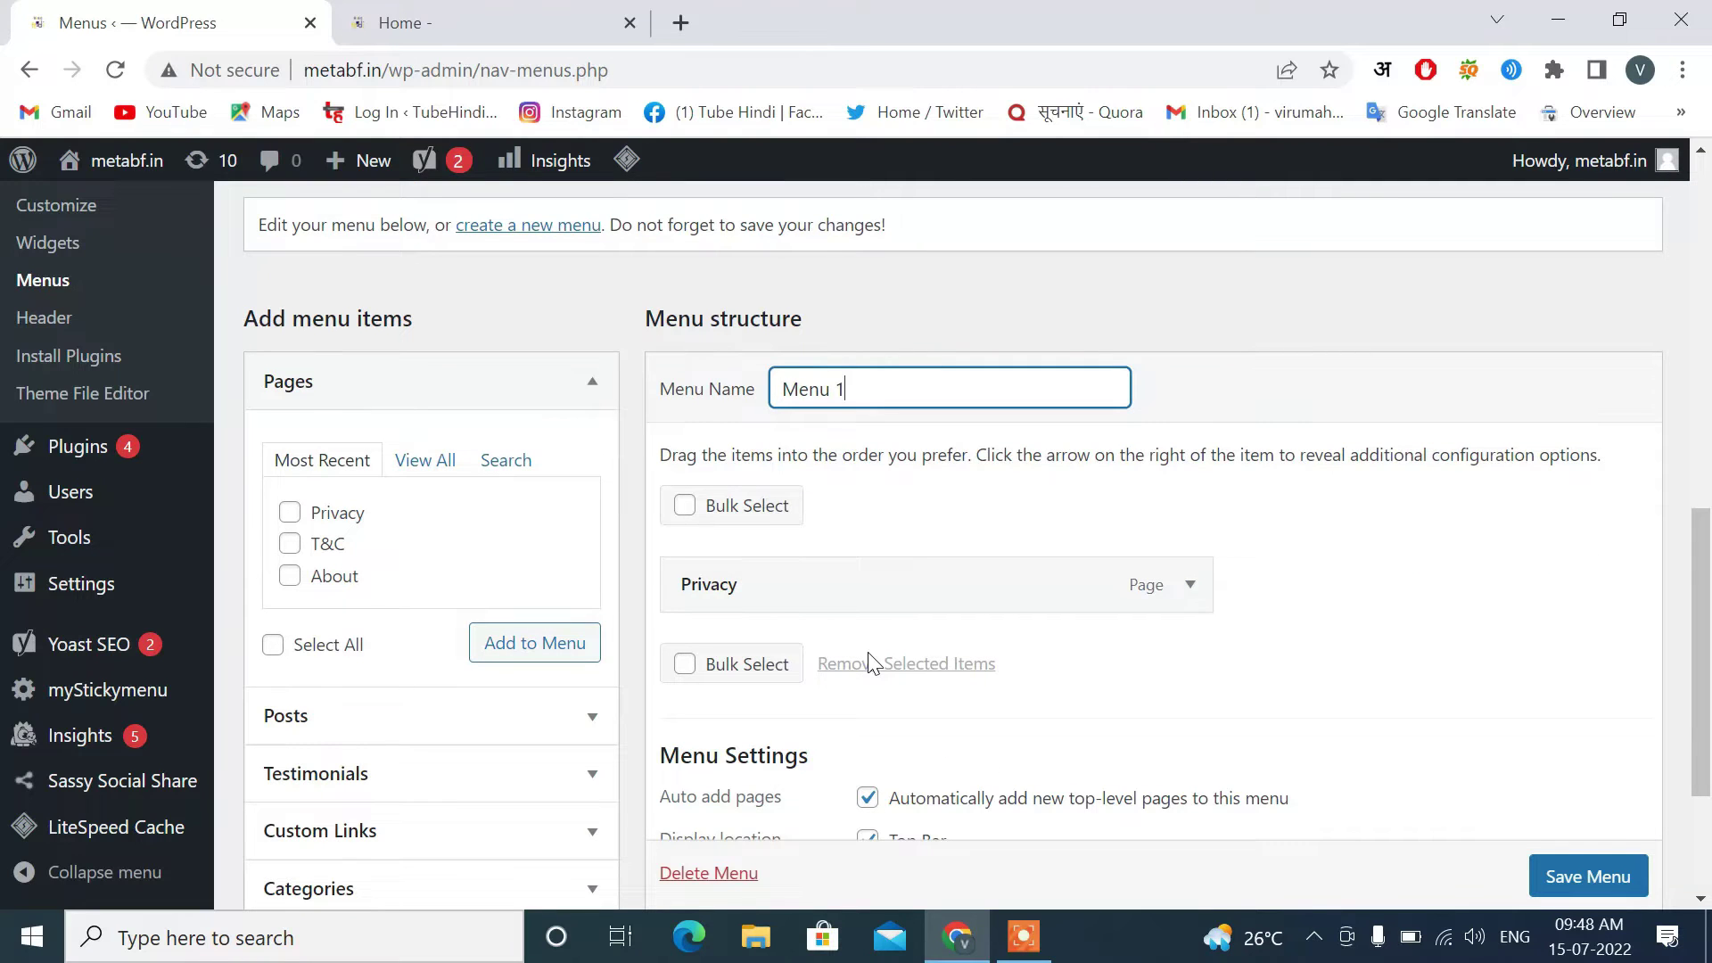
scroll(871, 660, down, 2)
click(1188, 453)
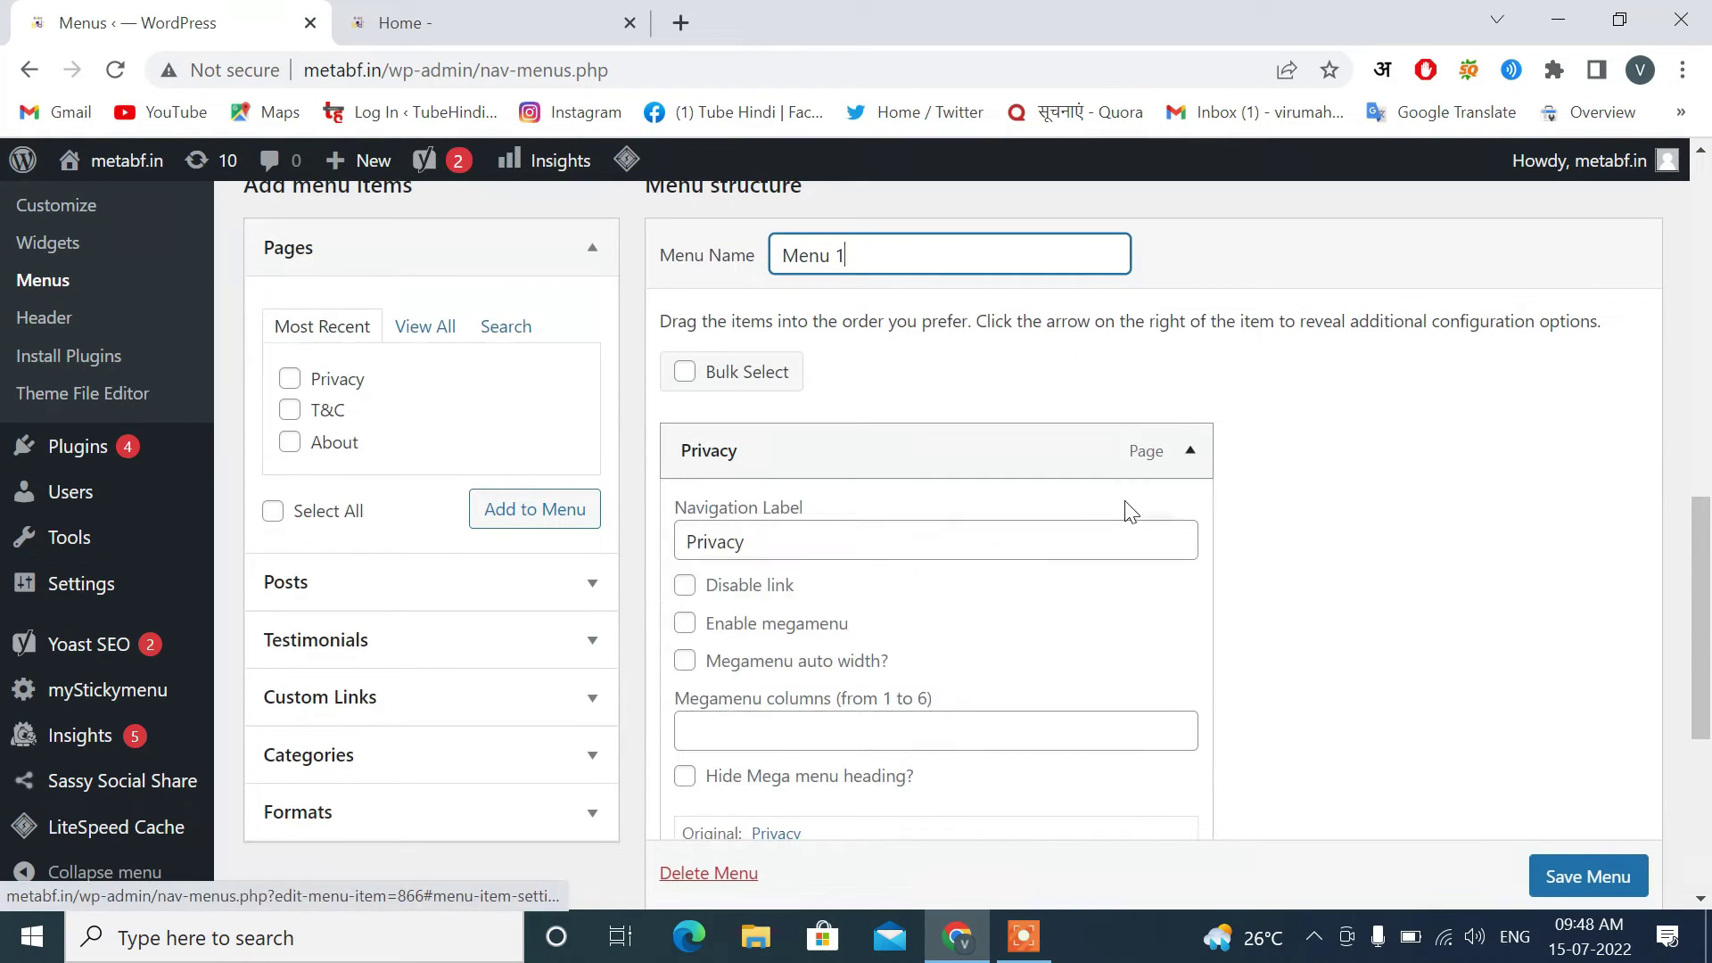
Remove the Privacy item from Menu 1, check the header on the site's homepage, and return to the menu editor.
scroll(705, 817, down, 2)
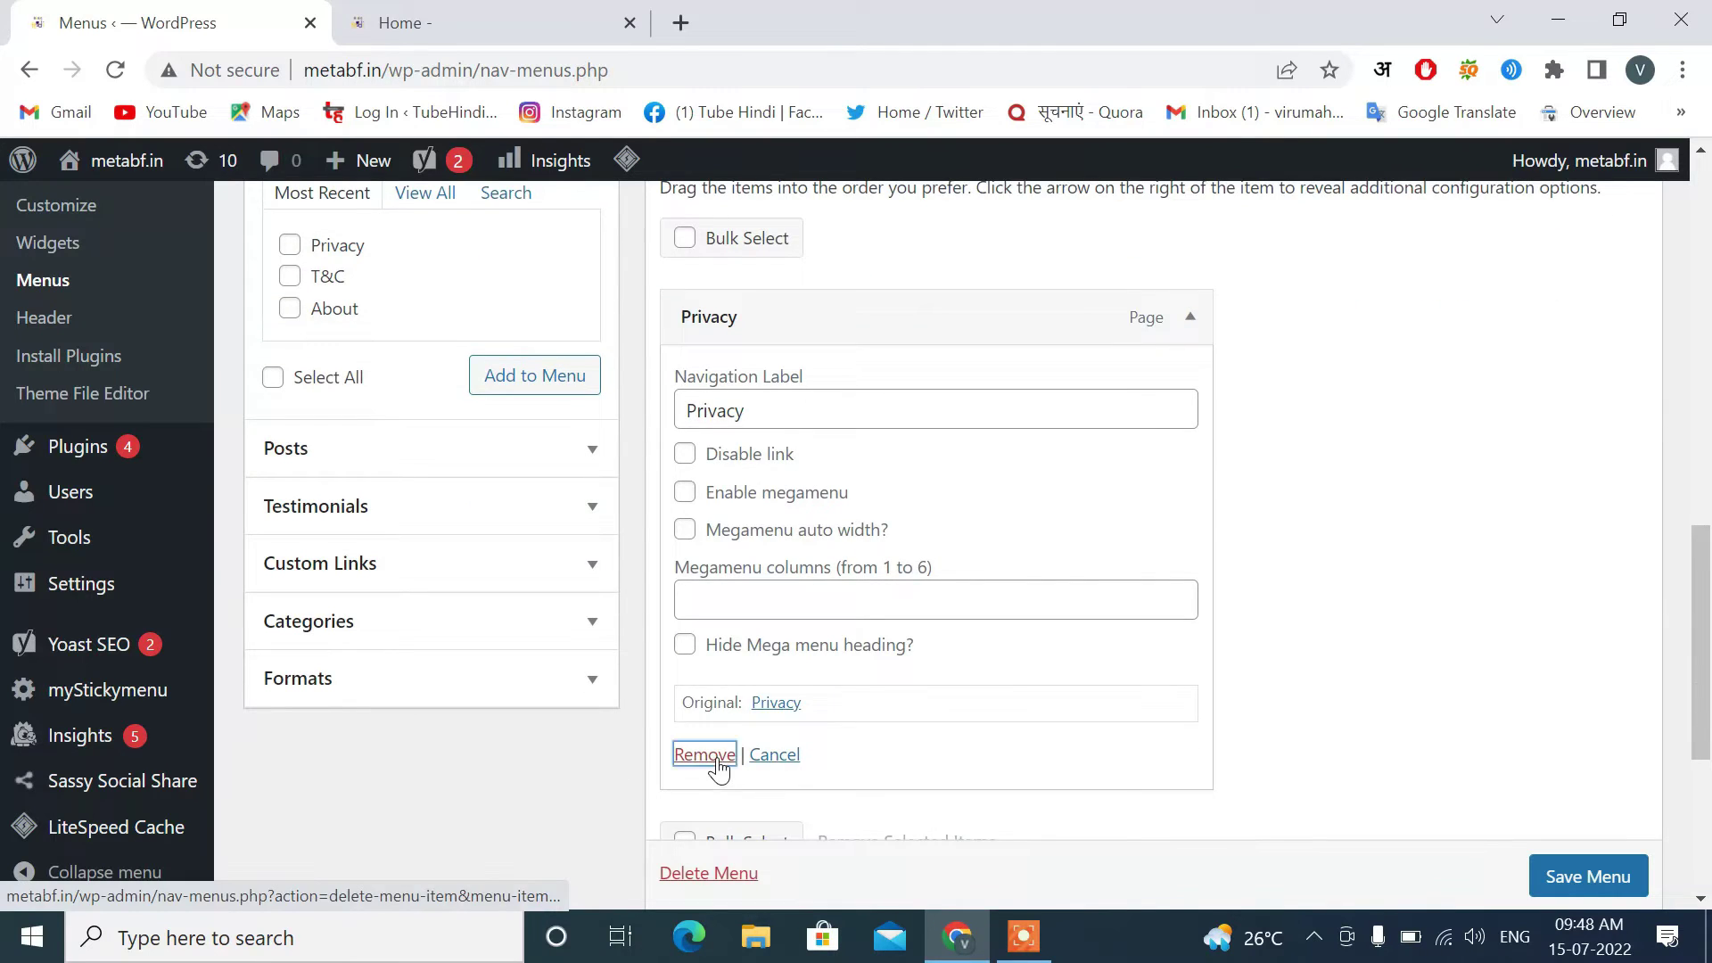
click(704, 755)
click(515, 16)
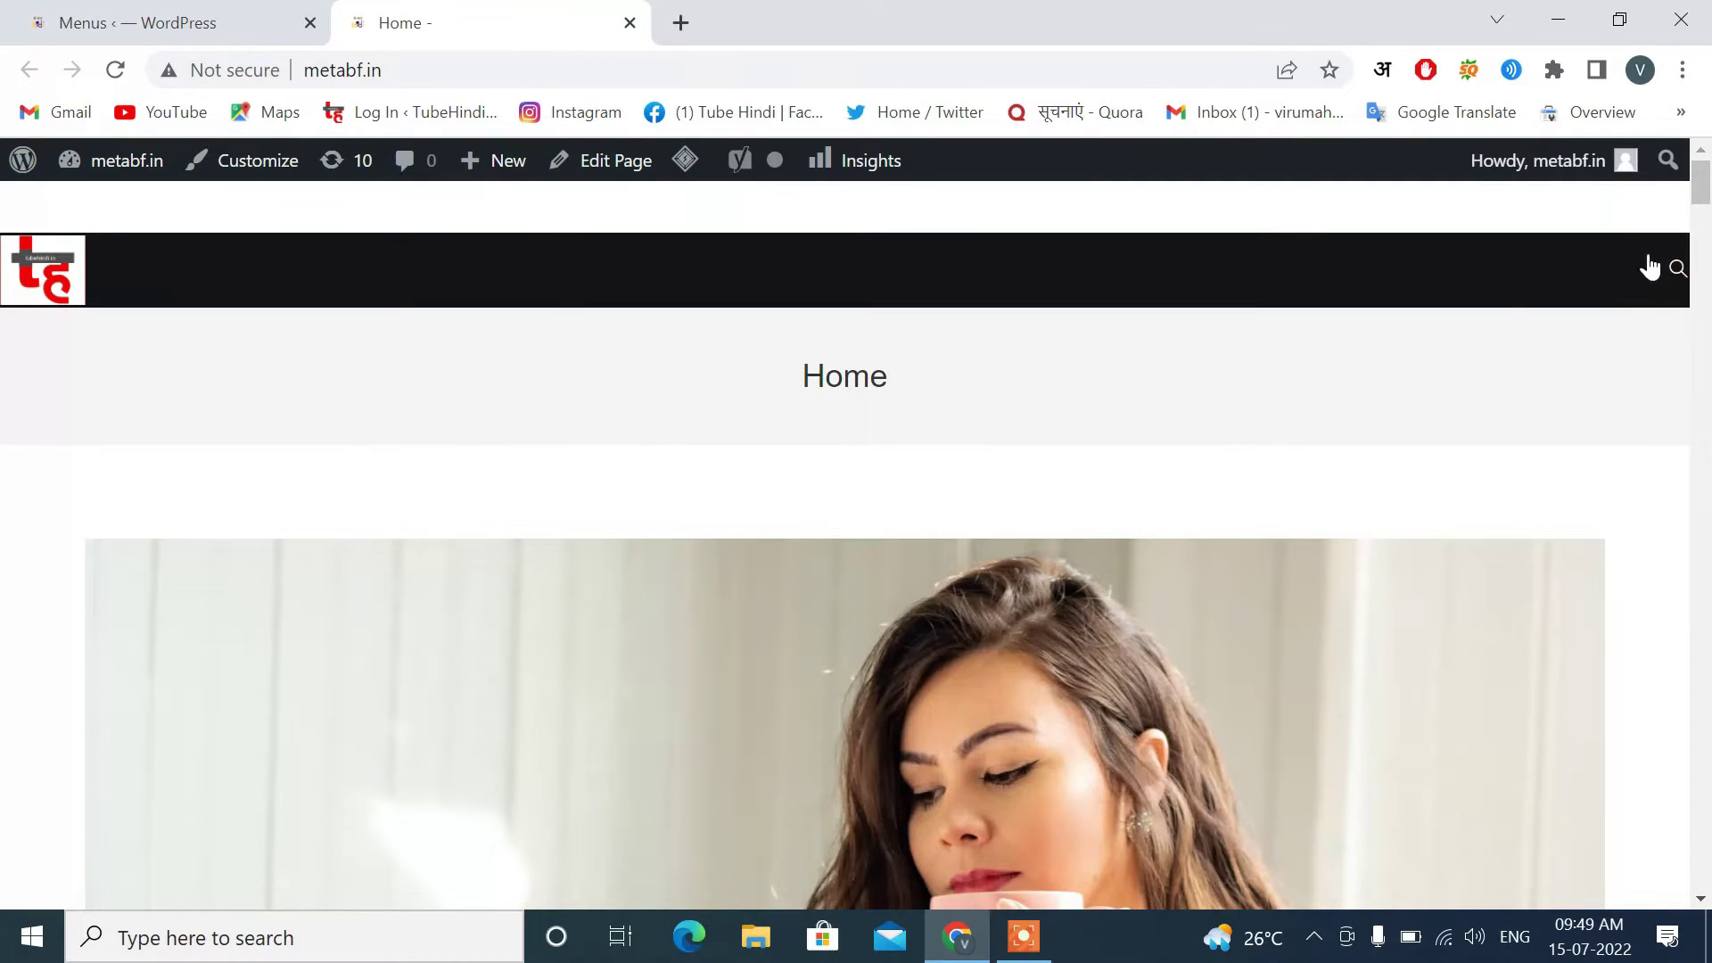
click(170, 22)
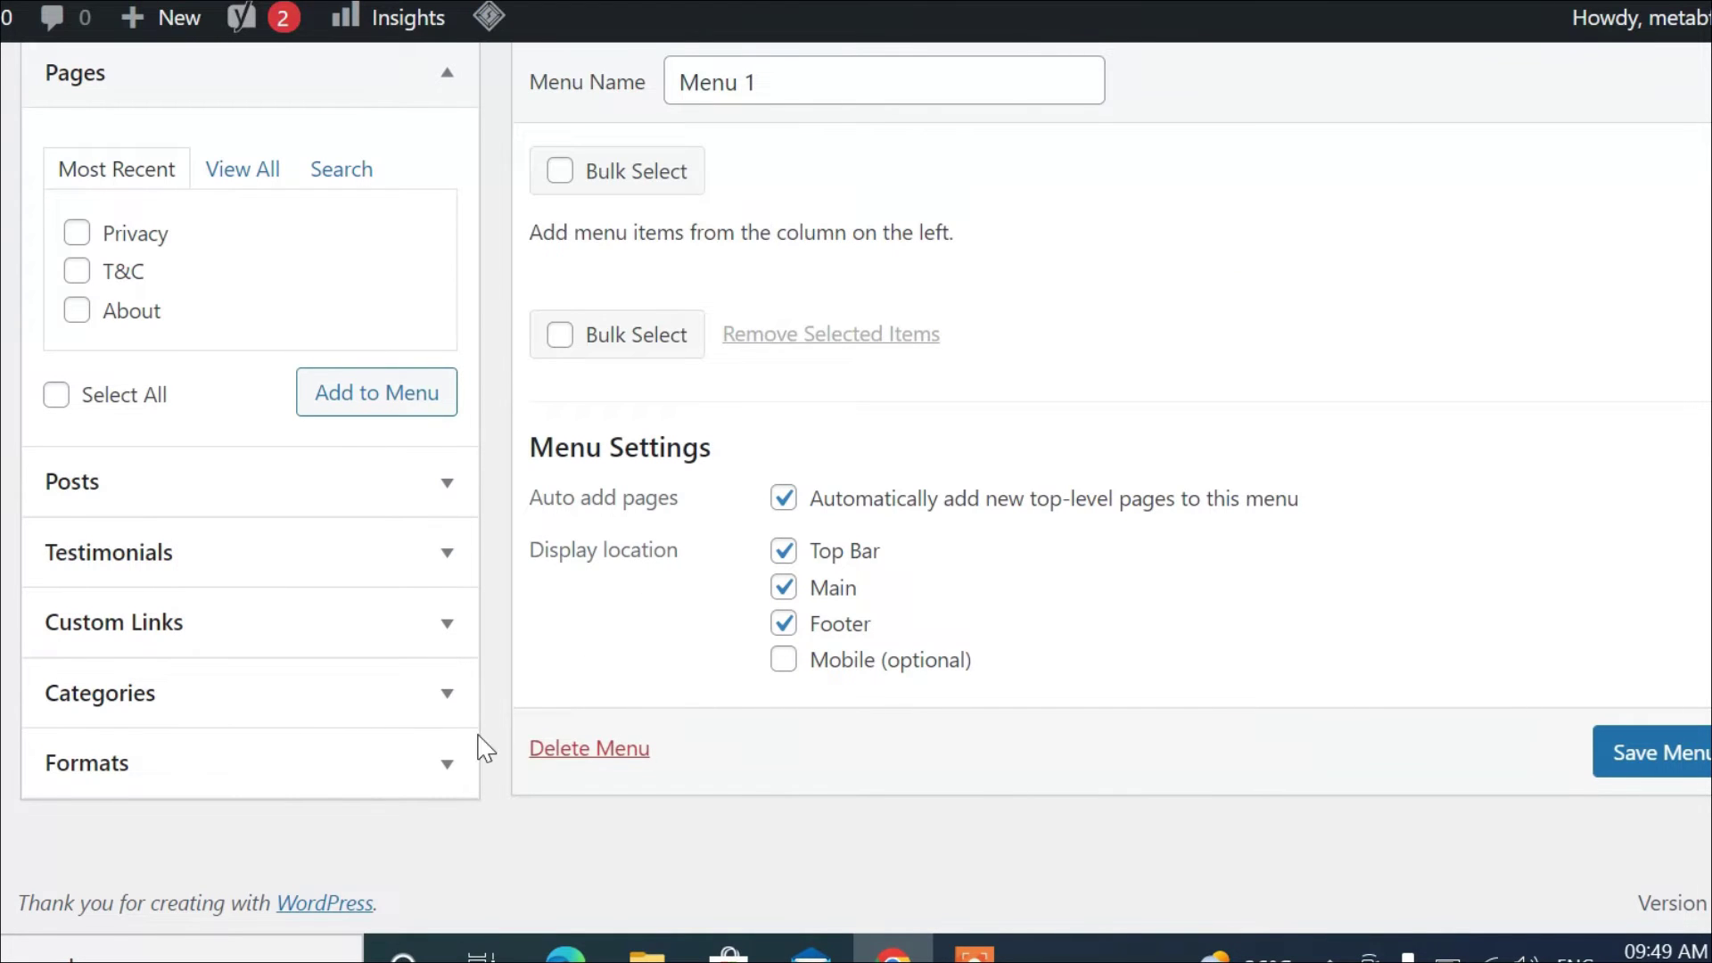
Add every category from the full category list, from Computer through YouTube and including Uncategorized, to Menu 1.
click(451, 710)
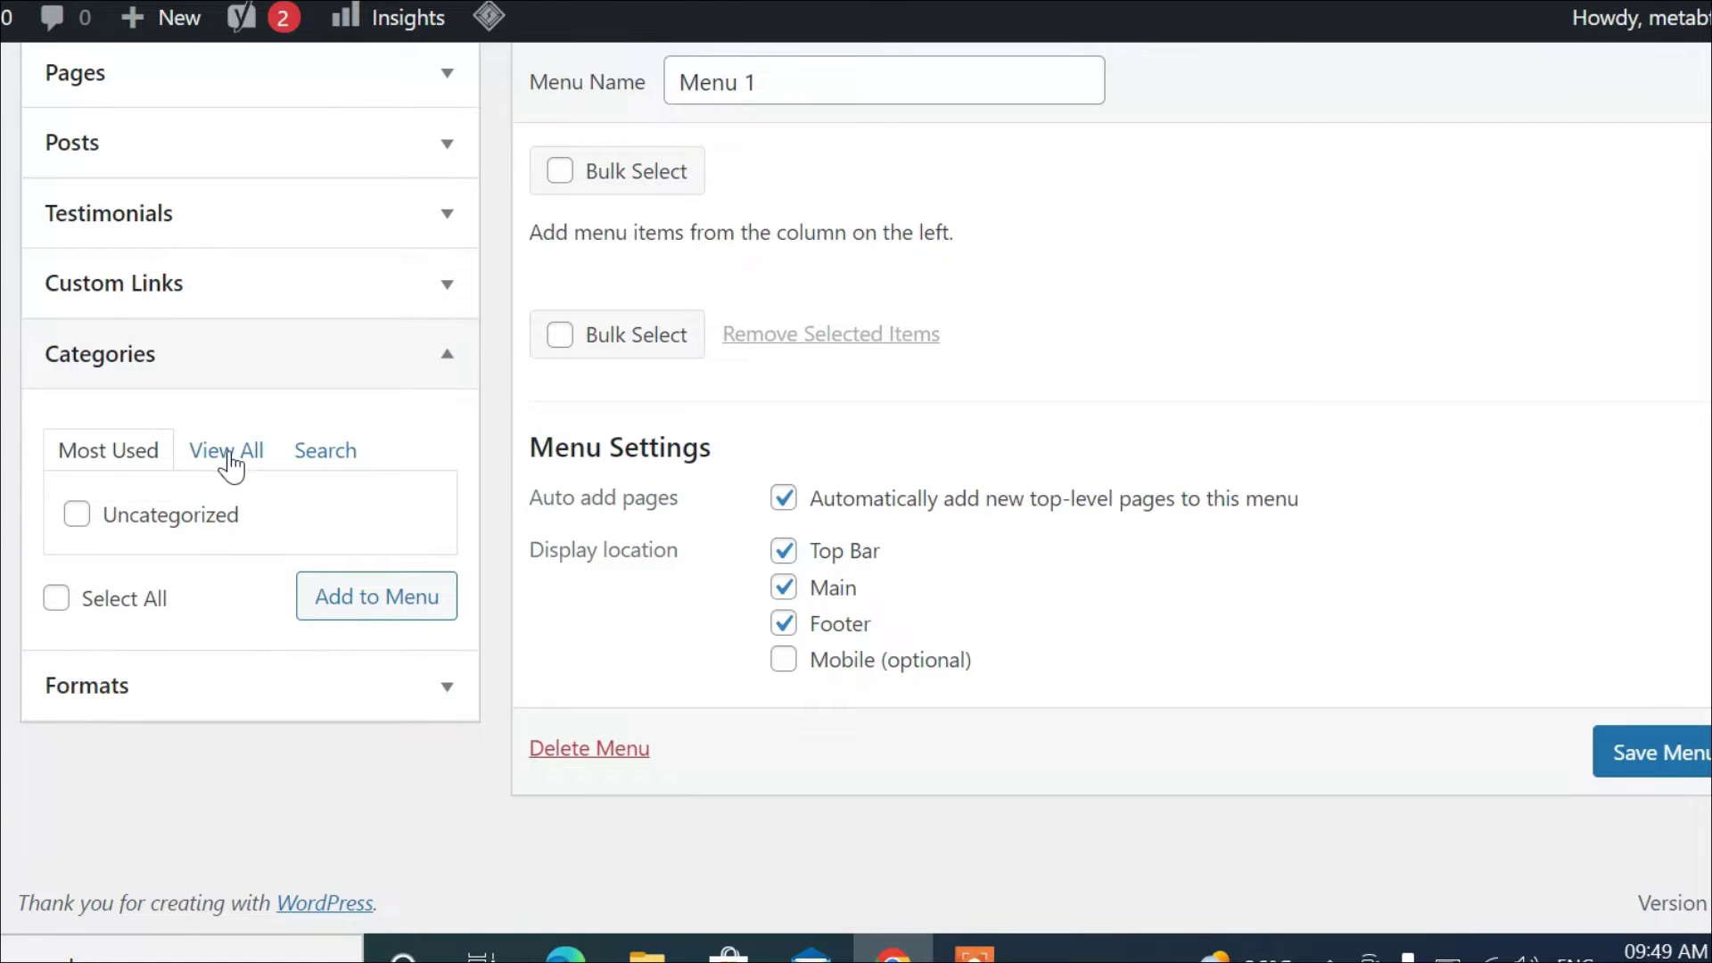
click(230, 459)
click(79, 521)
click(77, 552)
click(77, 592)
click(77, 630)
click(77, 670)
click(77, 709)
click(77, 747)
click(76, 786)
scroll(114, 744, down, 2)
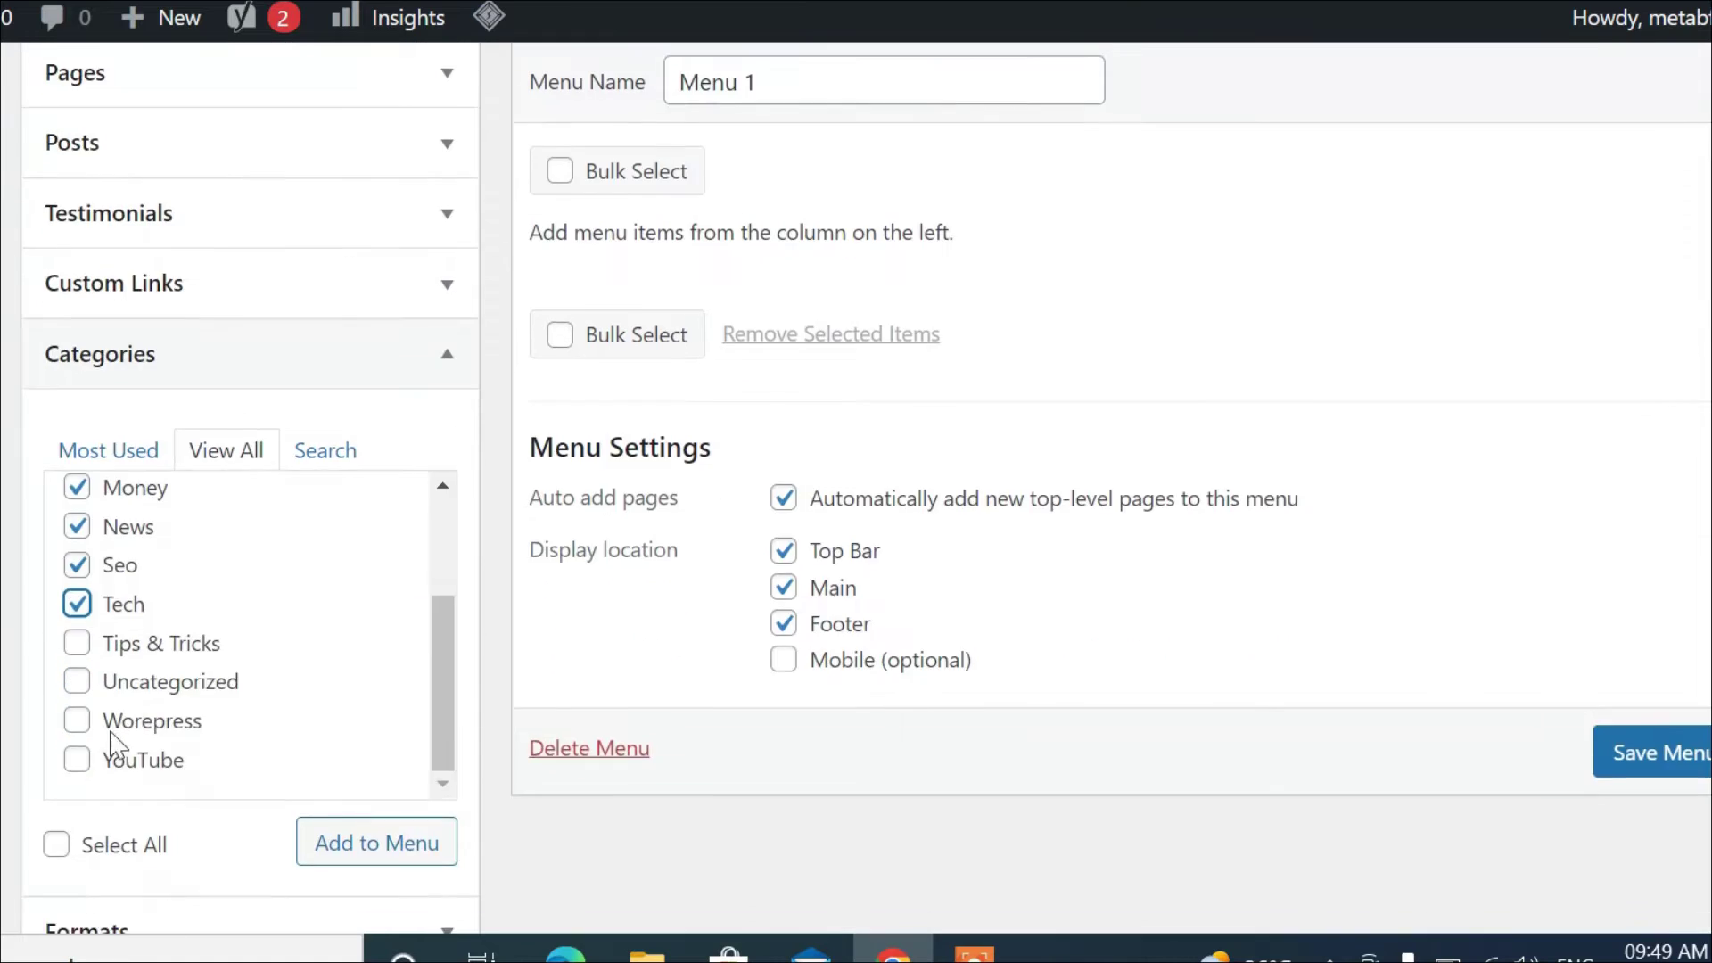
click(77, 643)
click(77, 681)
click(77, 721)
click(77, 760)
click(387, 865)
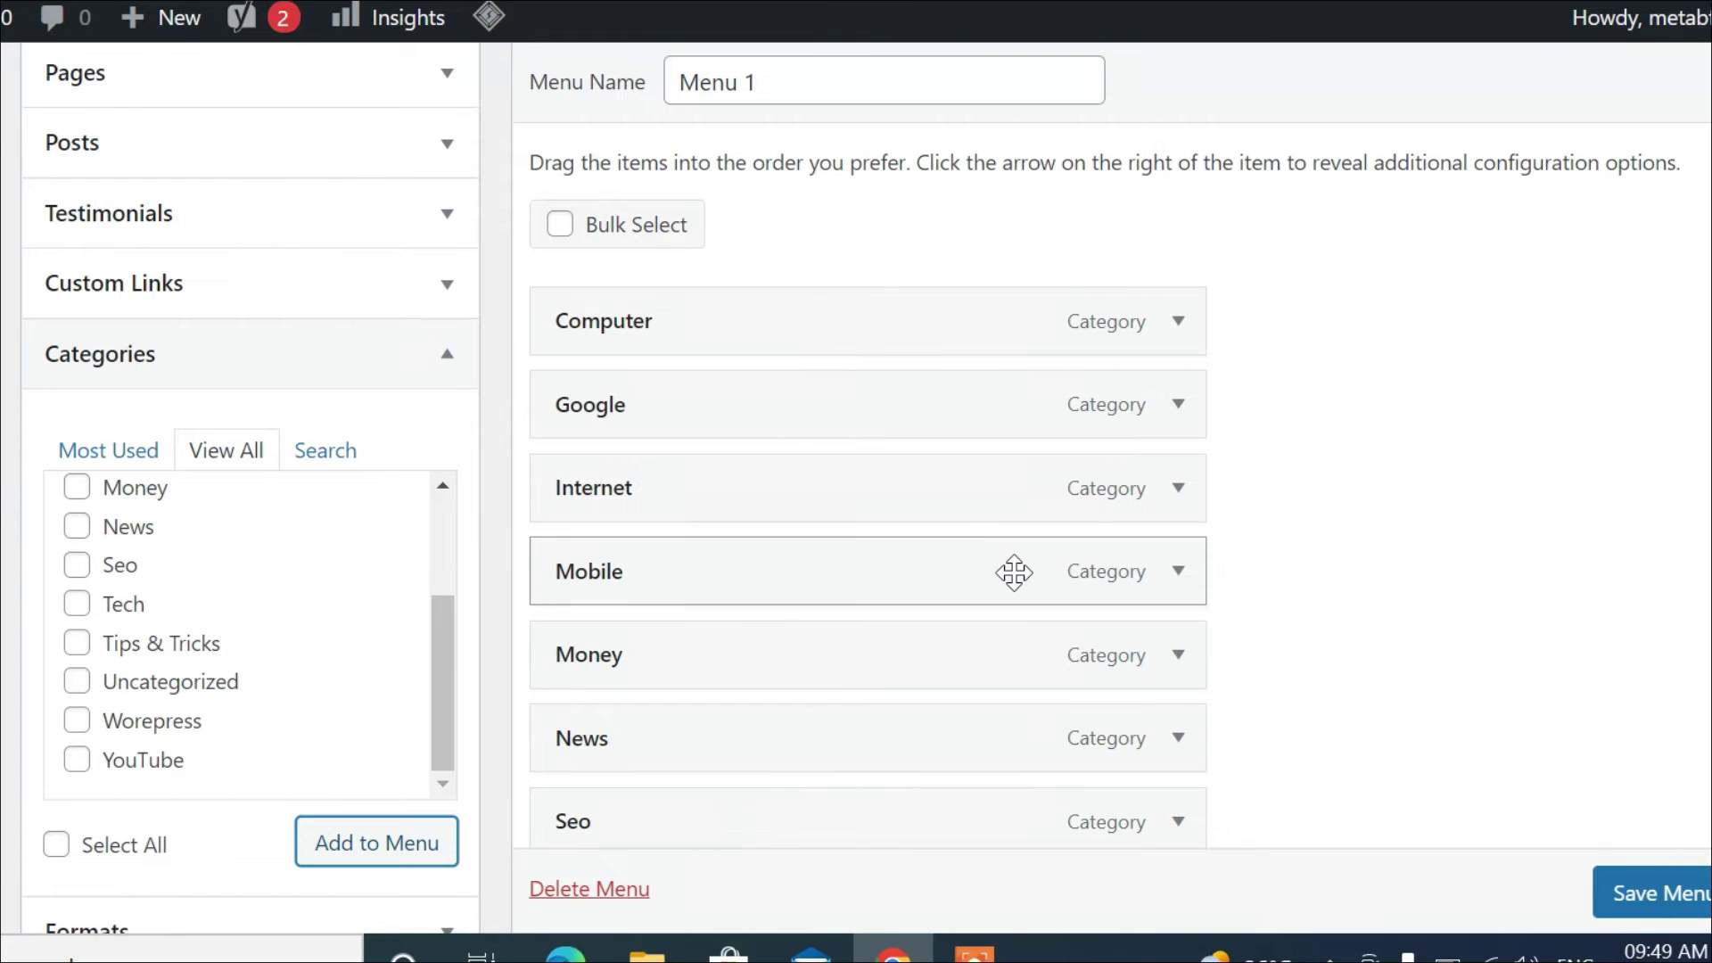
Add the Privacy, T&C and About pages to Menu 1.
scroll(1013, 572, down, 2)
scroll(1021, 567, up, 4)
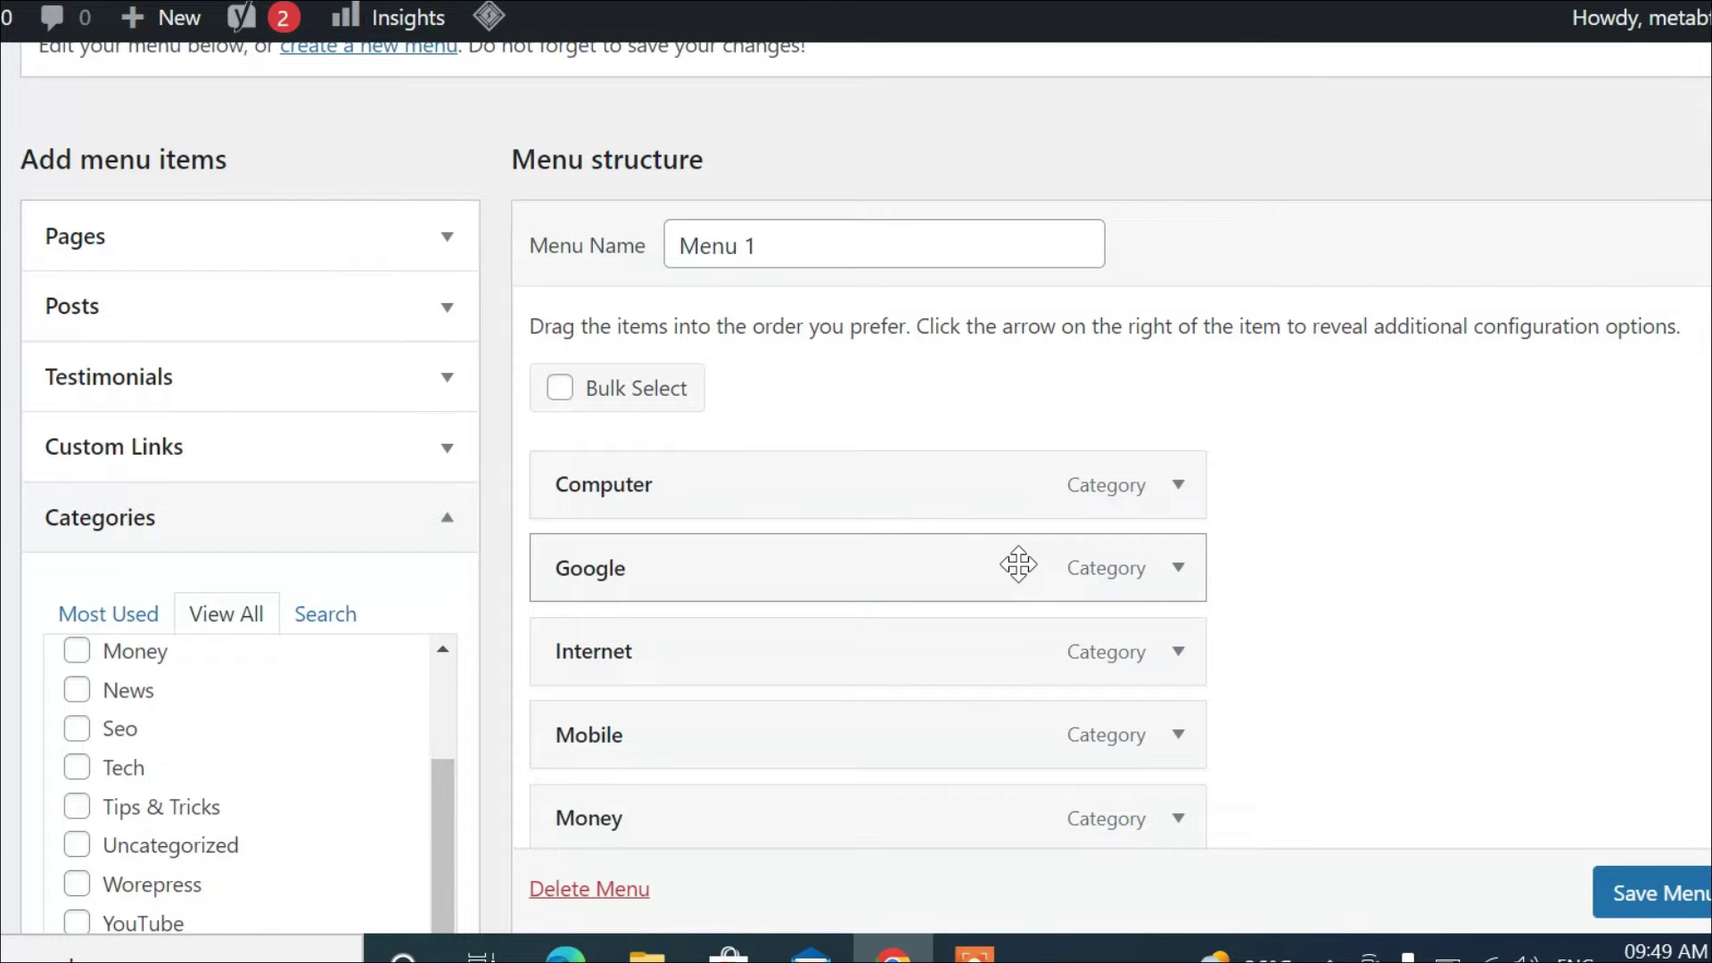
click(470, 234)
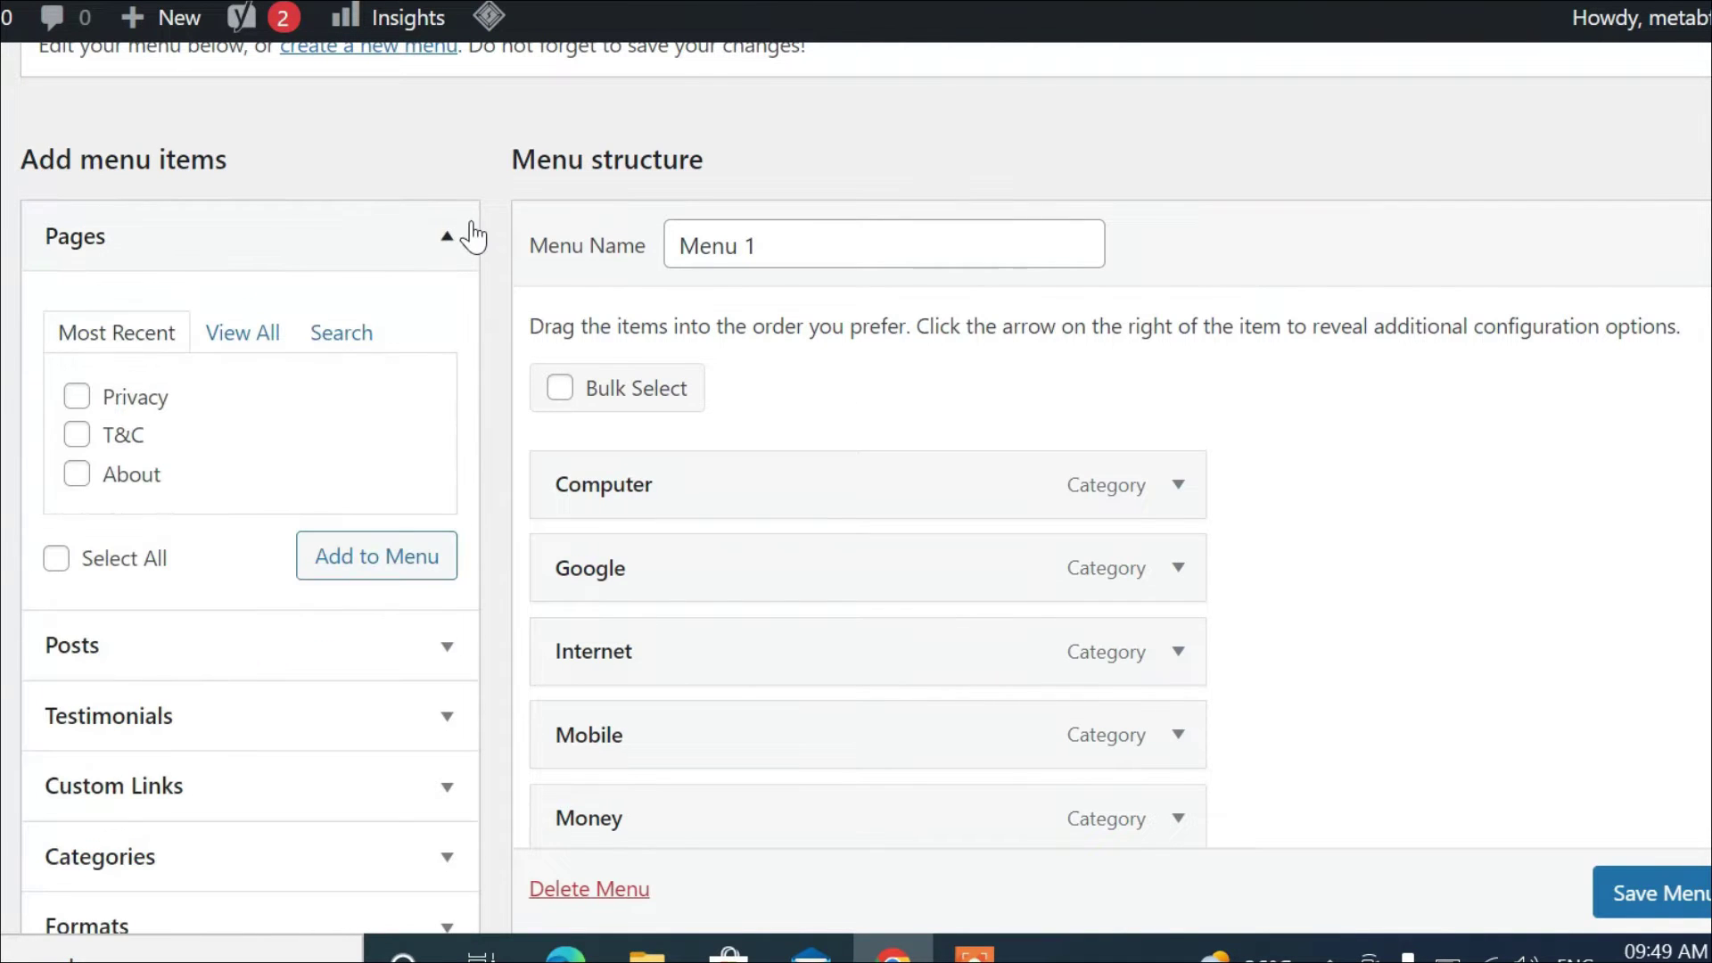
click(77, 397)
click(77, 435)
click(77, 473)
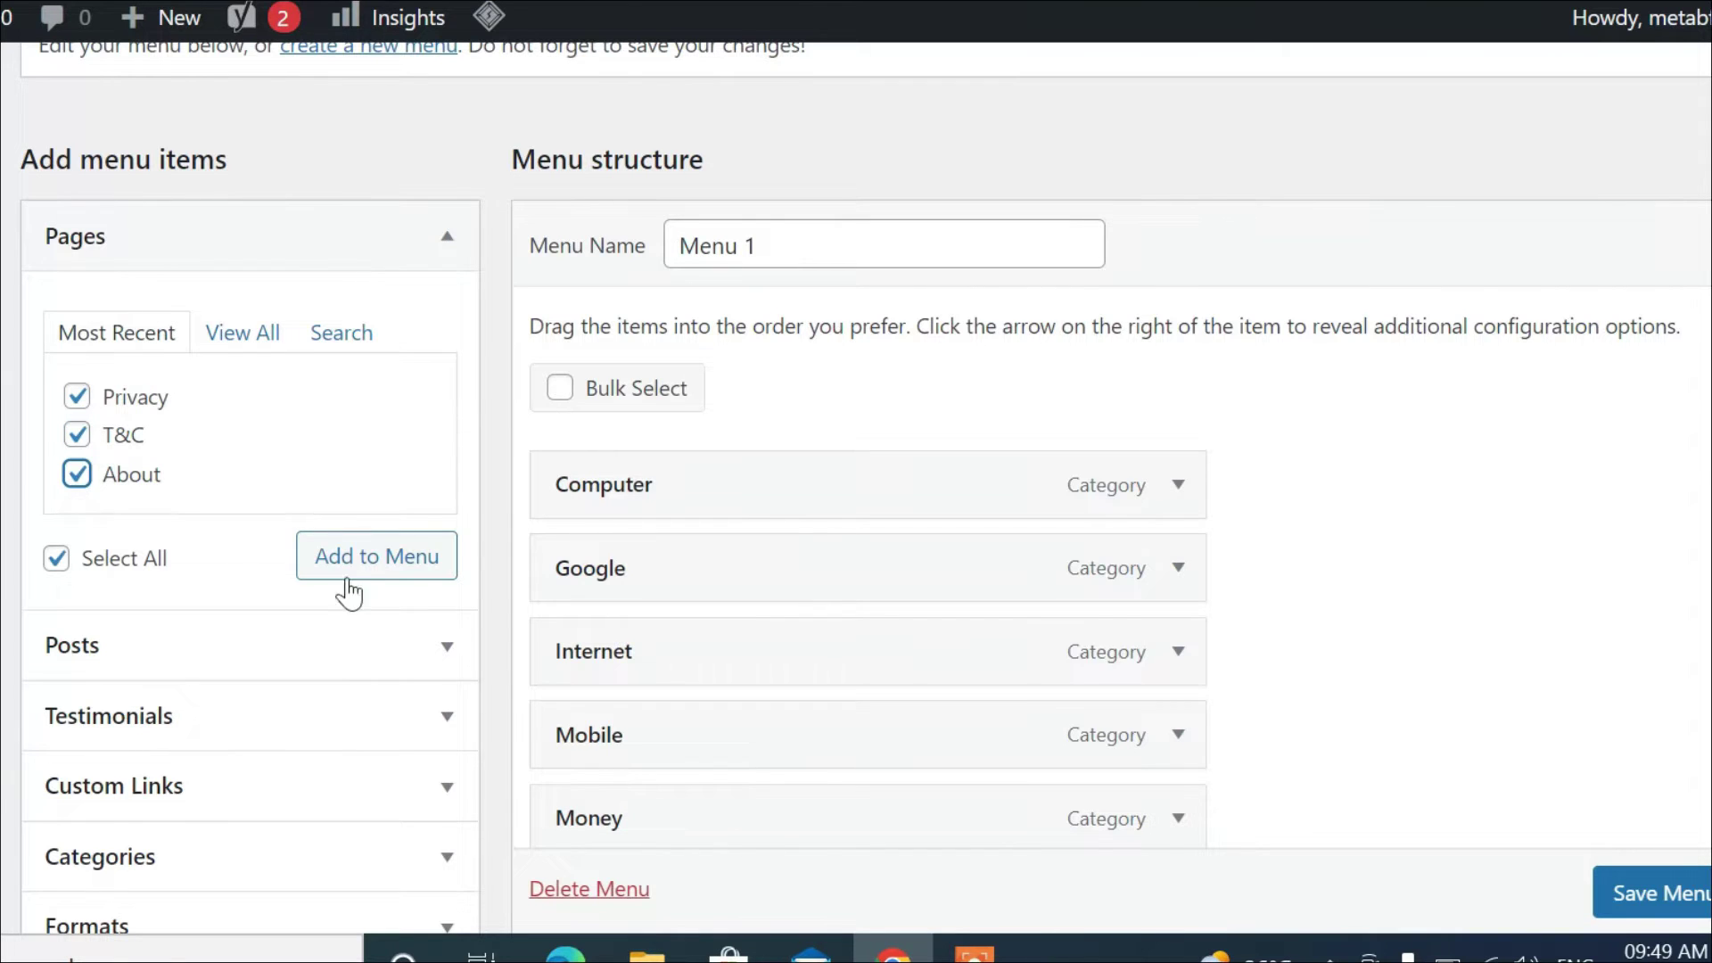
click(404, 575)
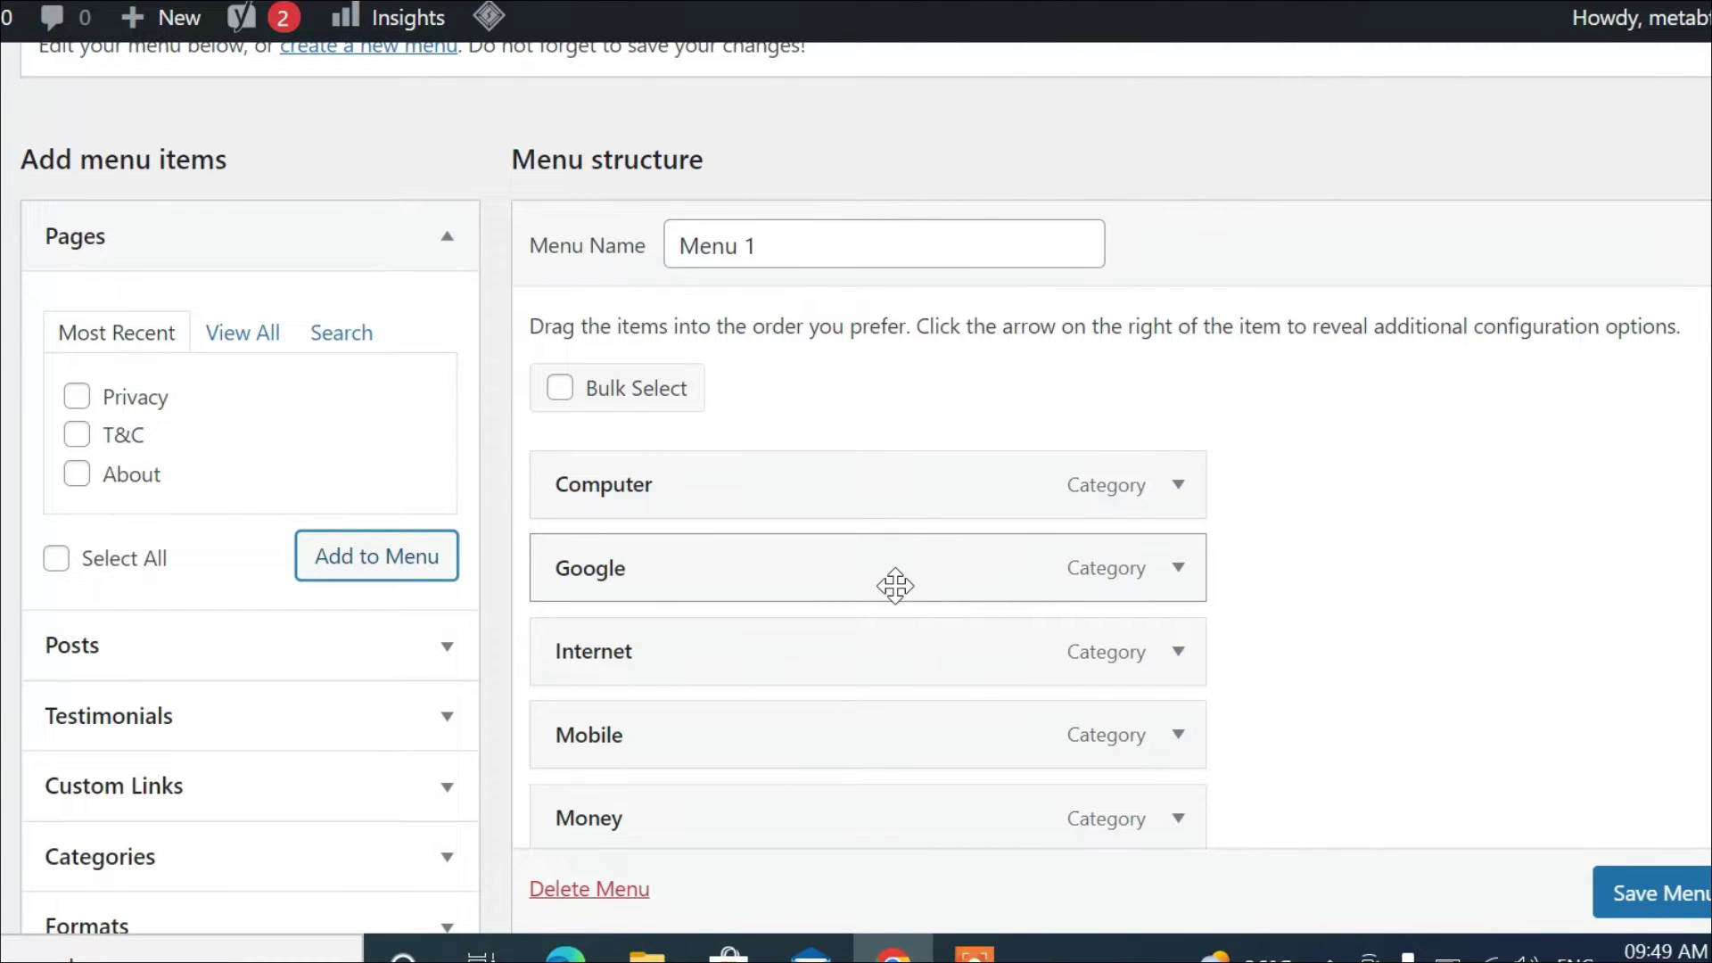
Save Menu 1 and reload the site's homepage to check its navigation.
scroll(895, 586, down, 9)
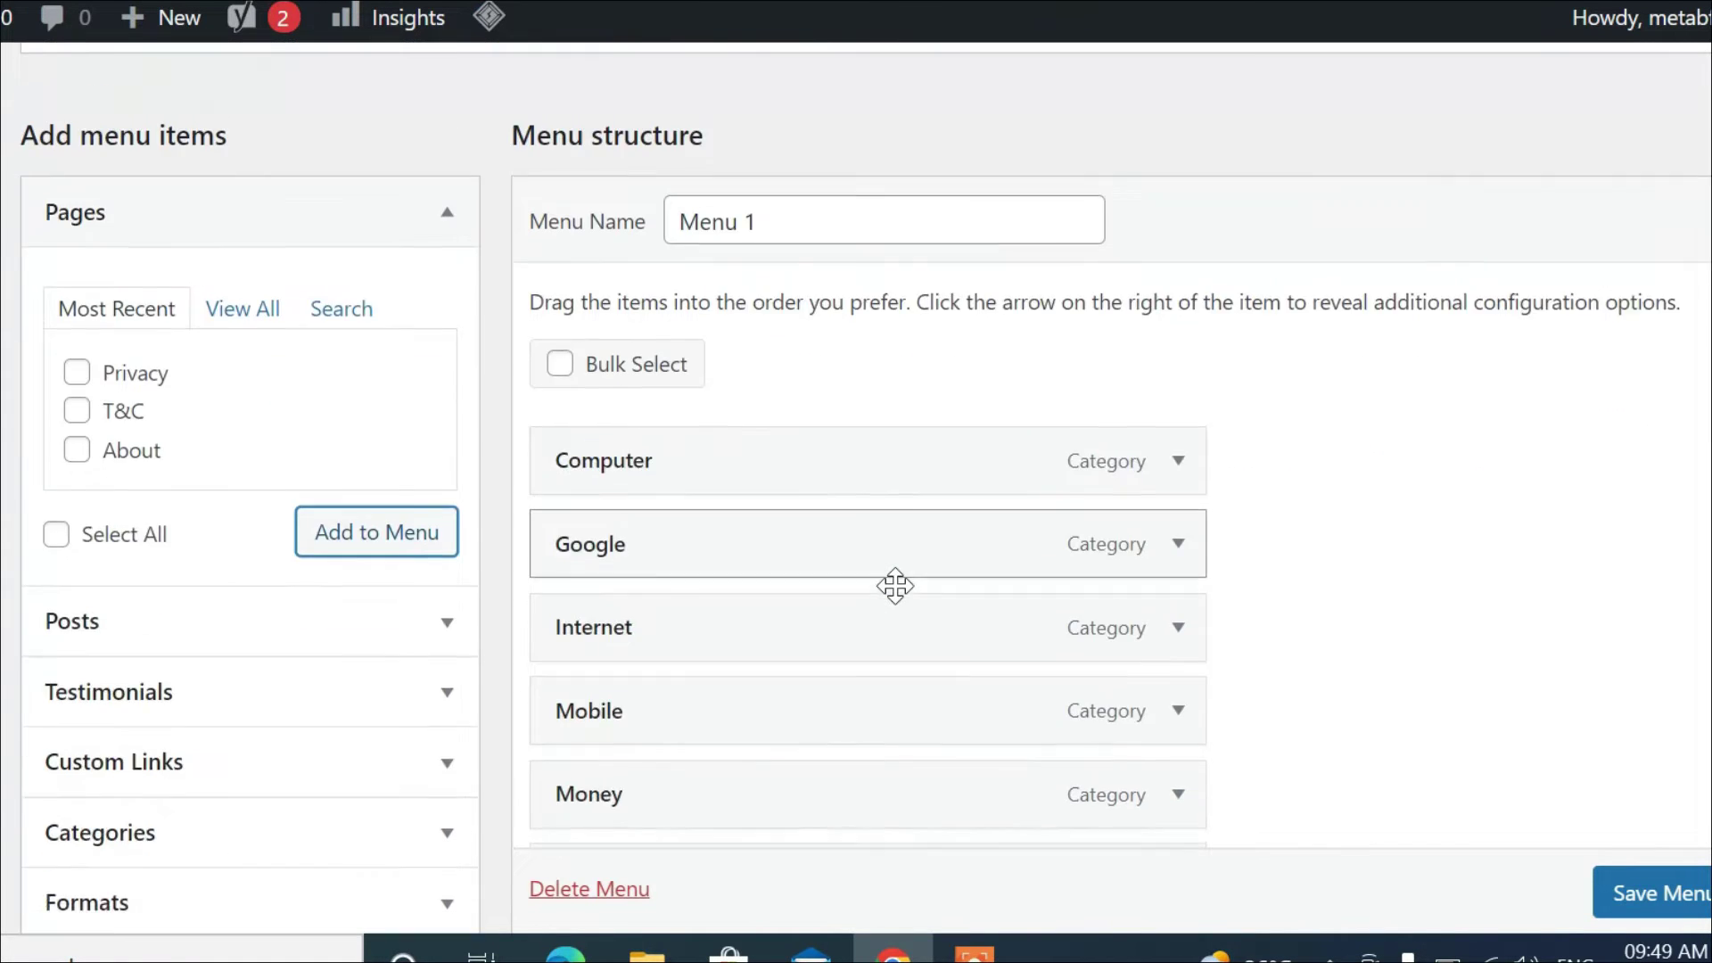
scroll(896, 601, up, 7)
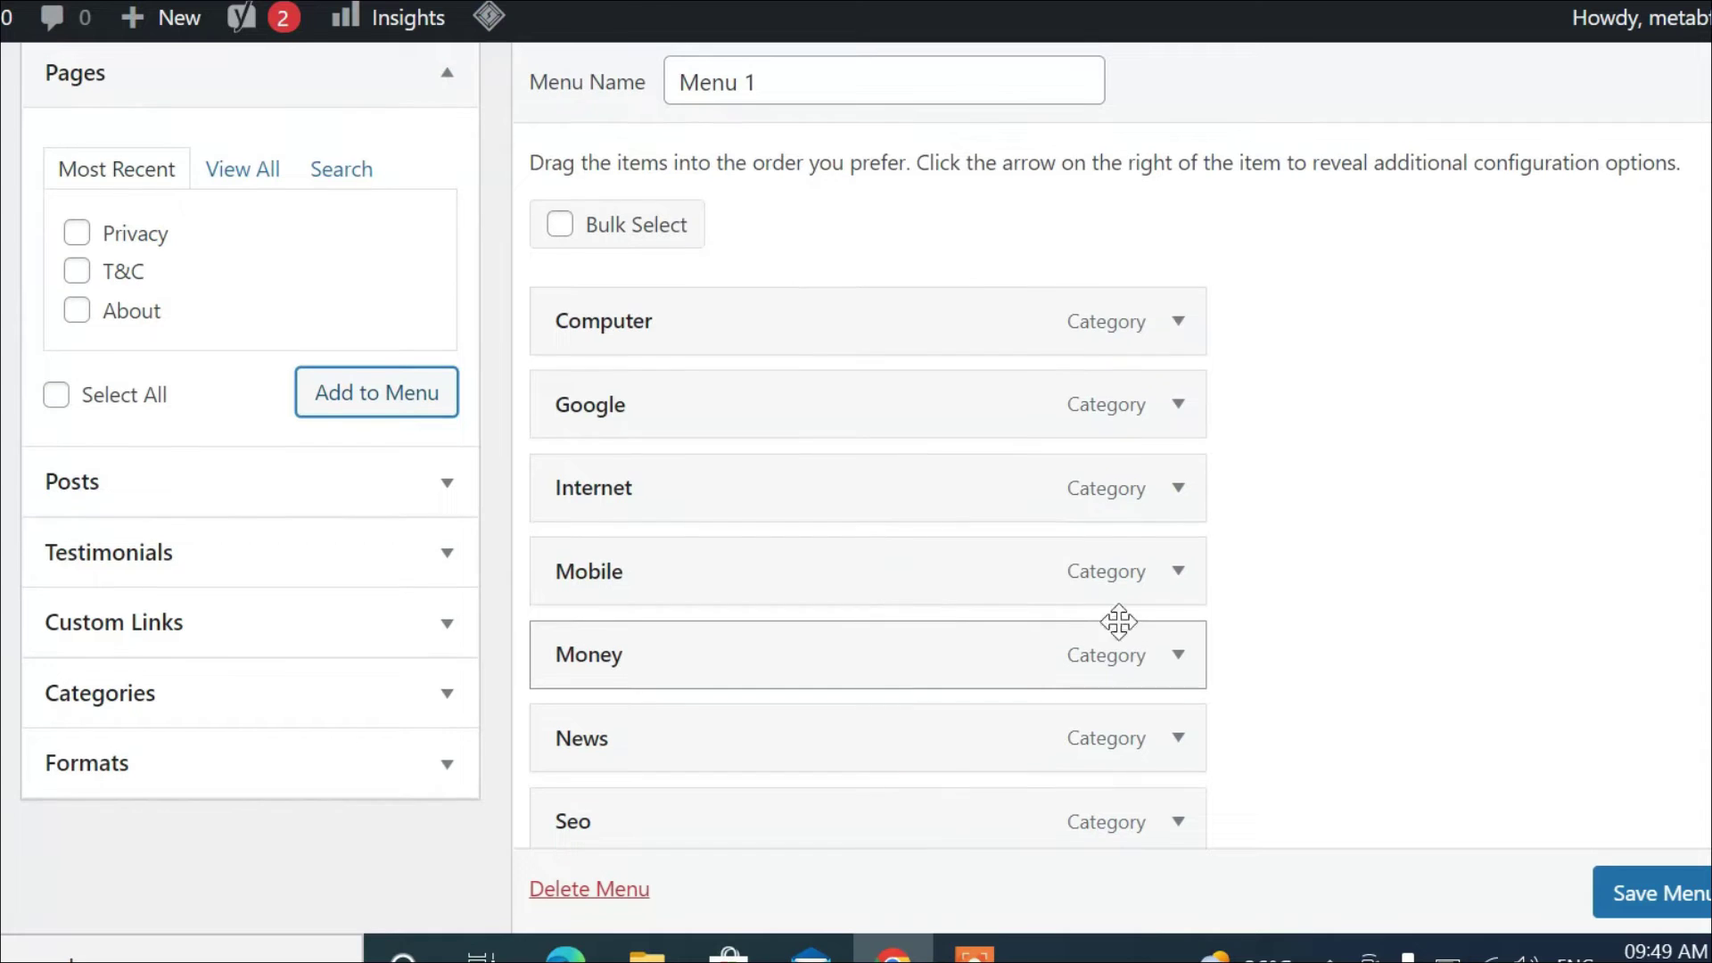
scroll(1677, 903, down, 1)
click(1676, 897)
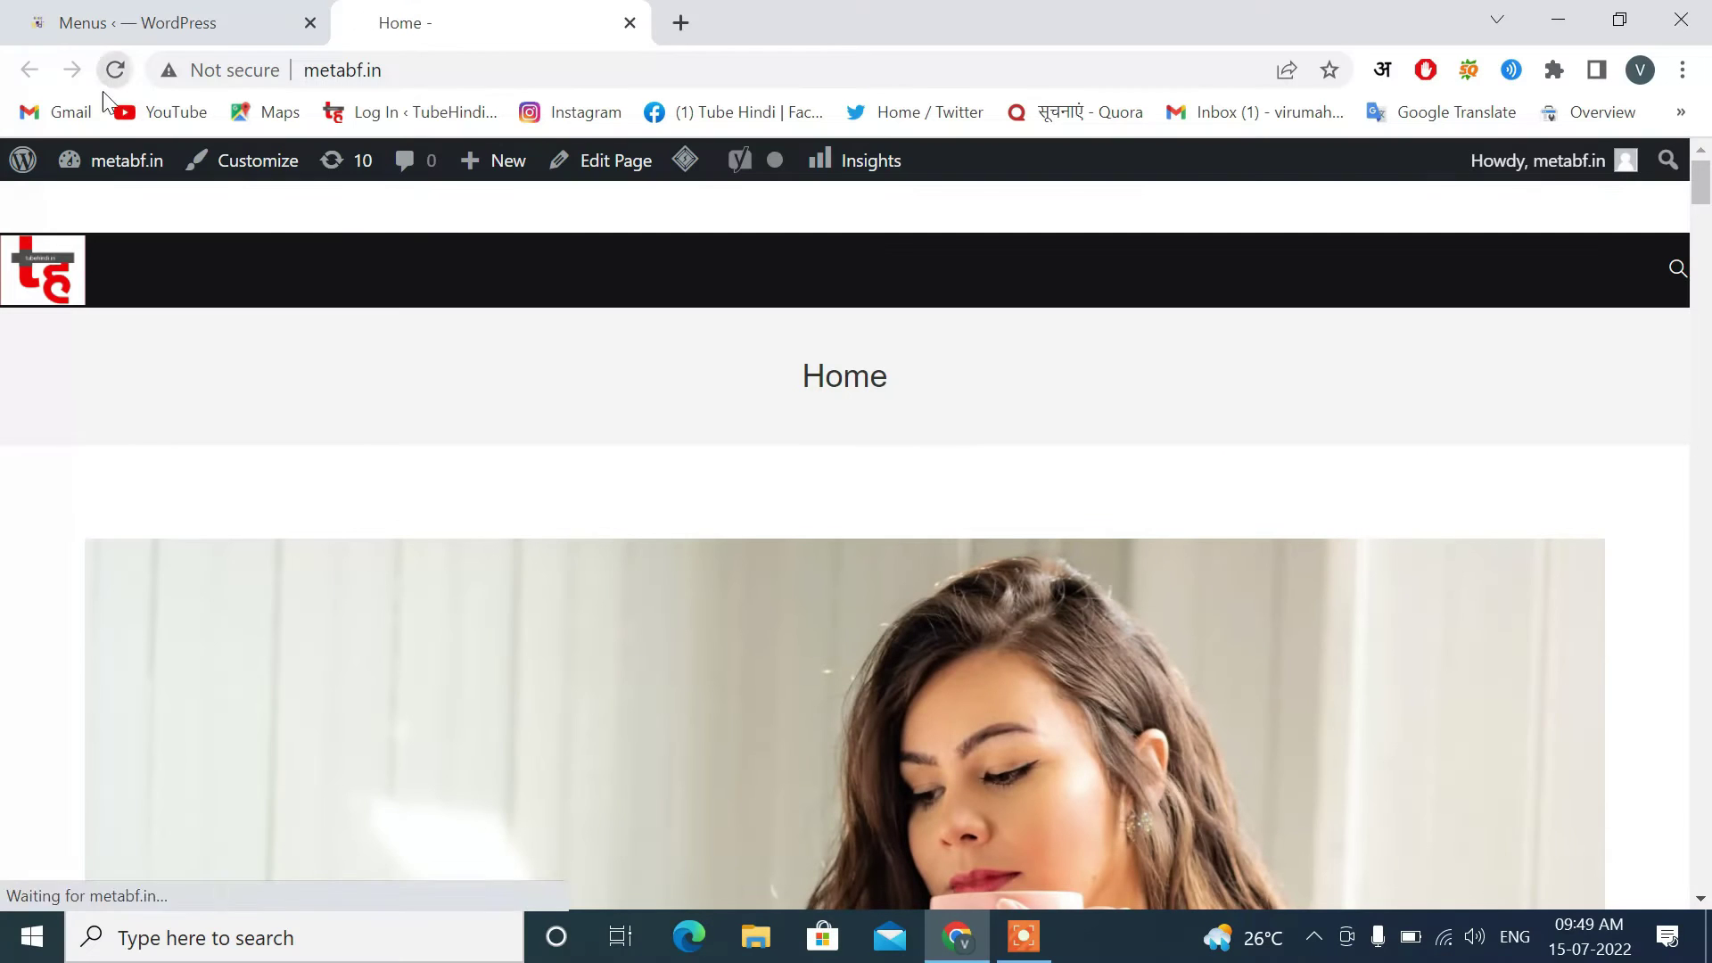
click(114, 70)
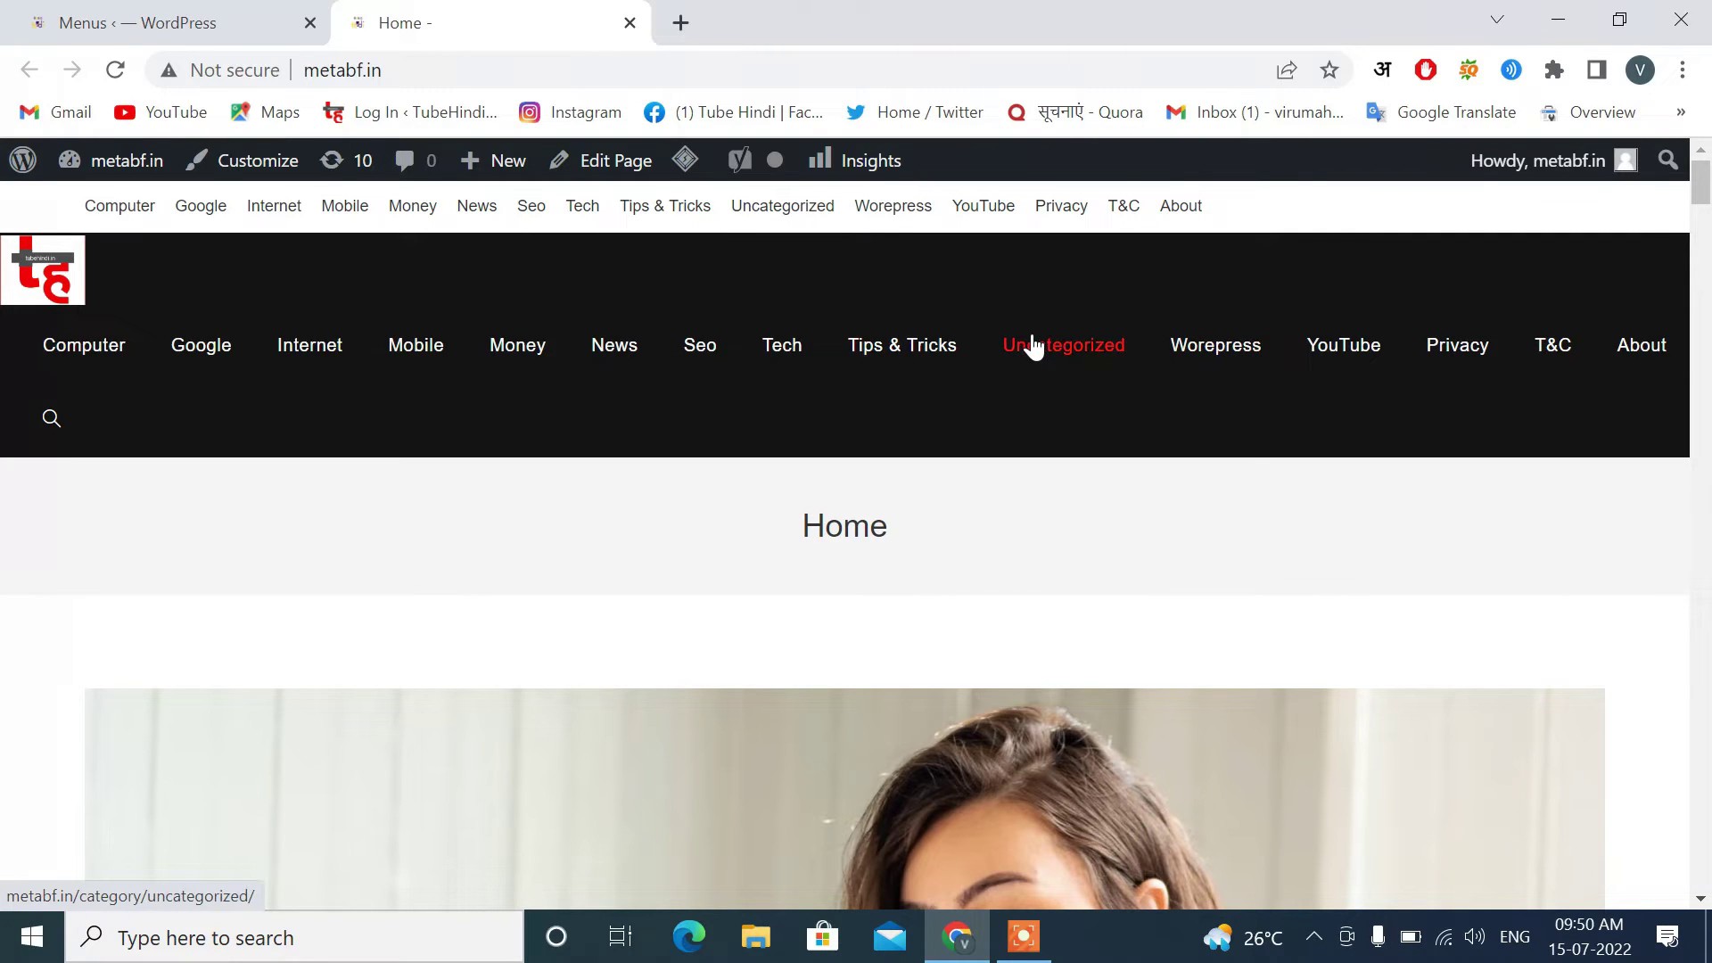
Return to the menu editor and move the Internet category to the first position in Menu 1.
click(143, 13)
scroll(1086, 770, down, 10)
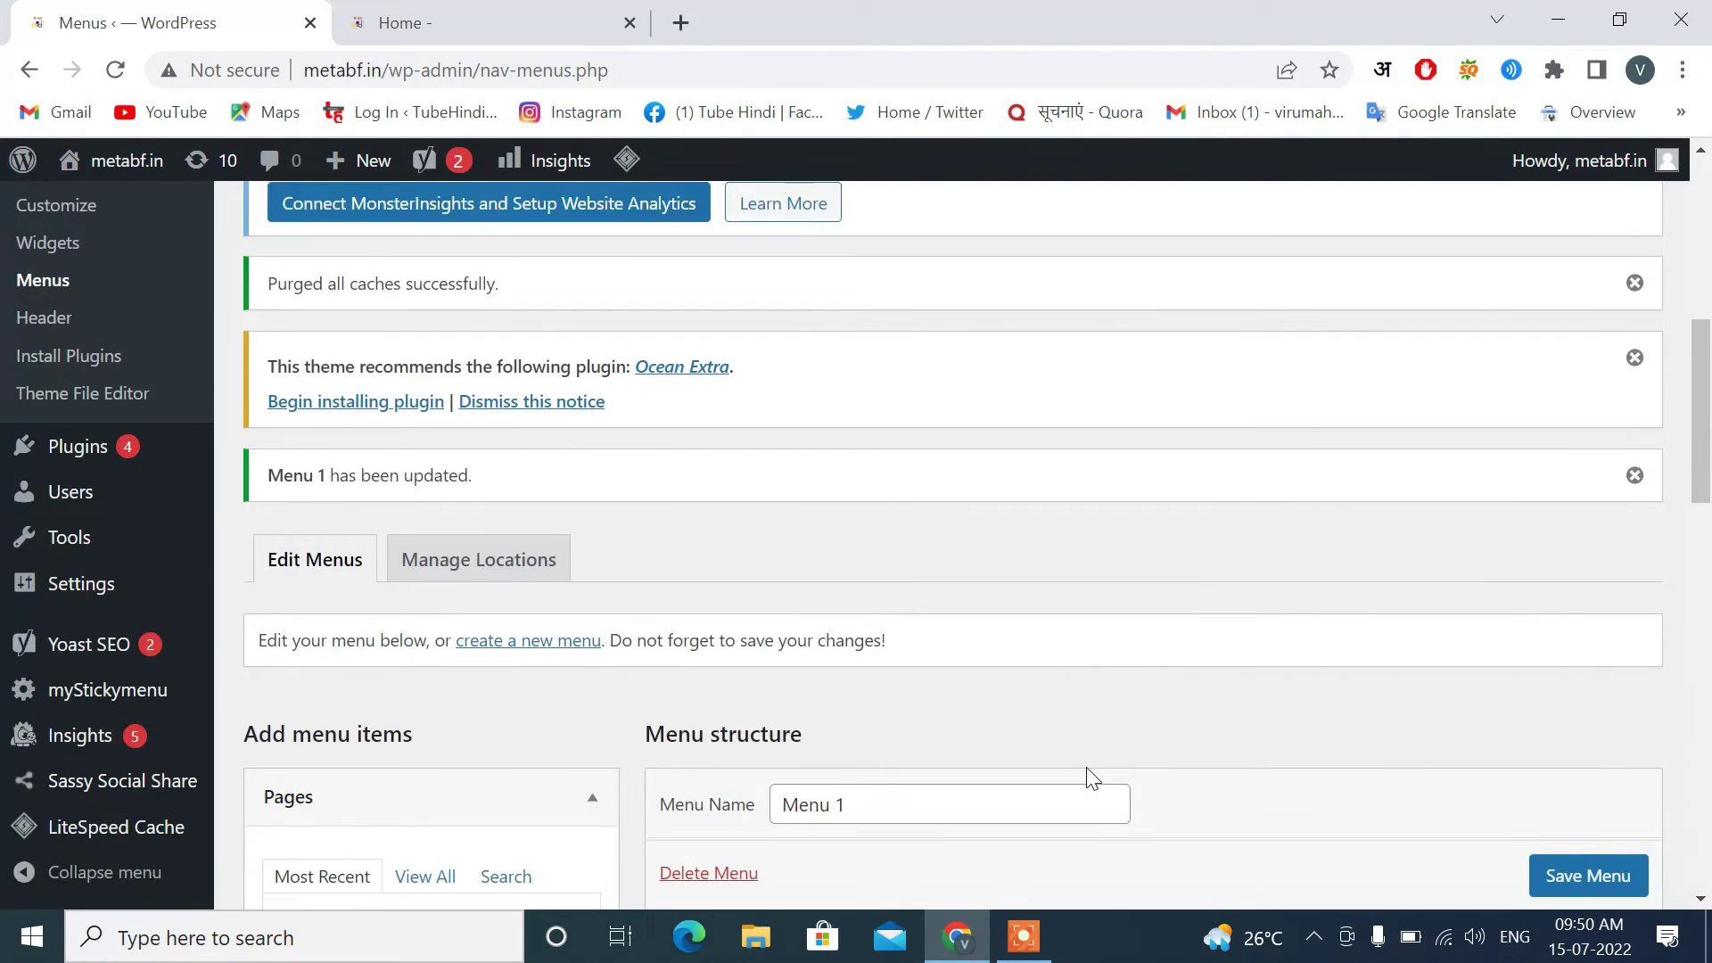
scroll(1087, 770, down, 3)
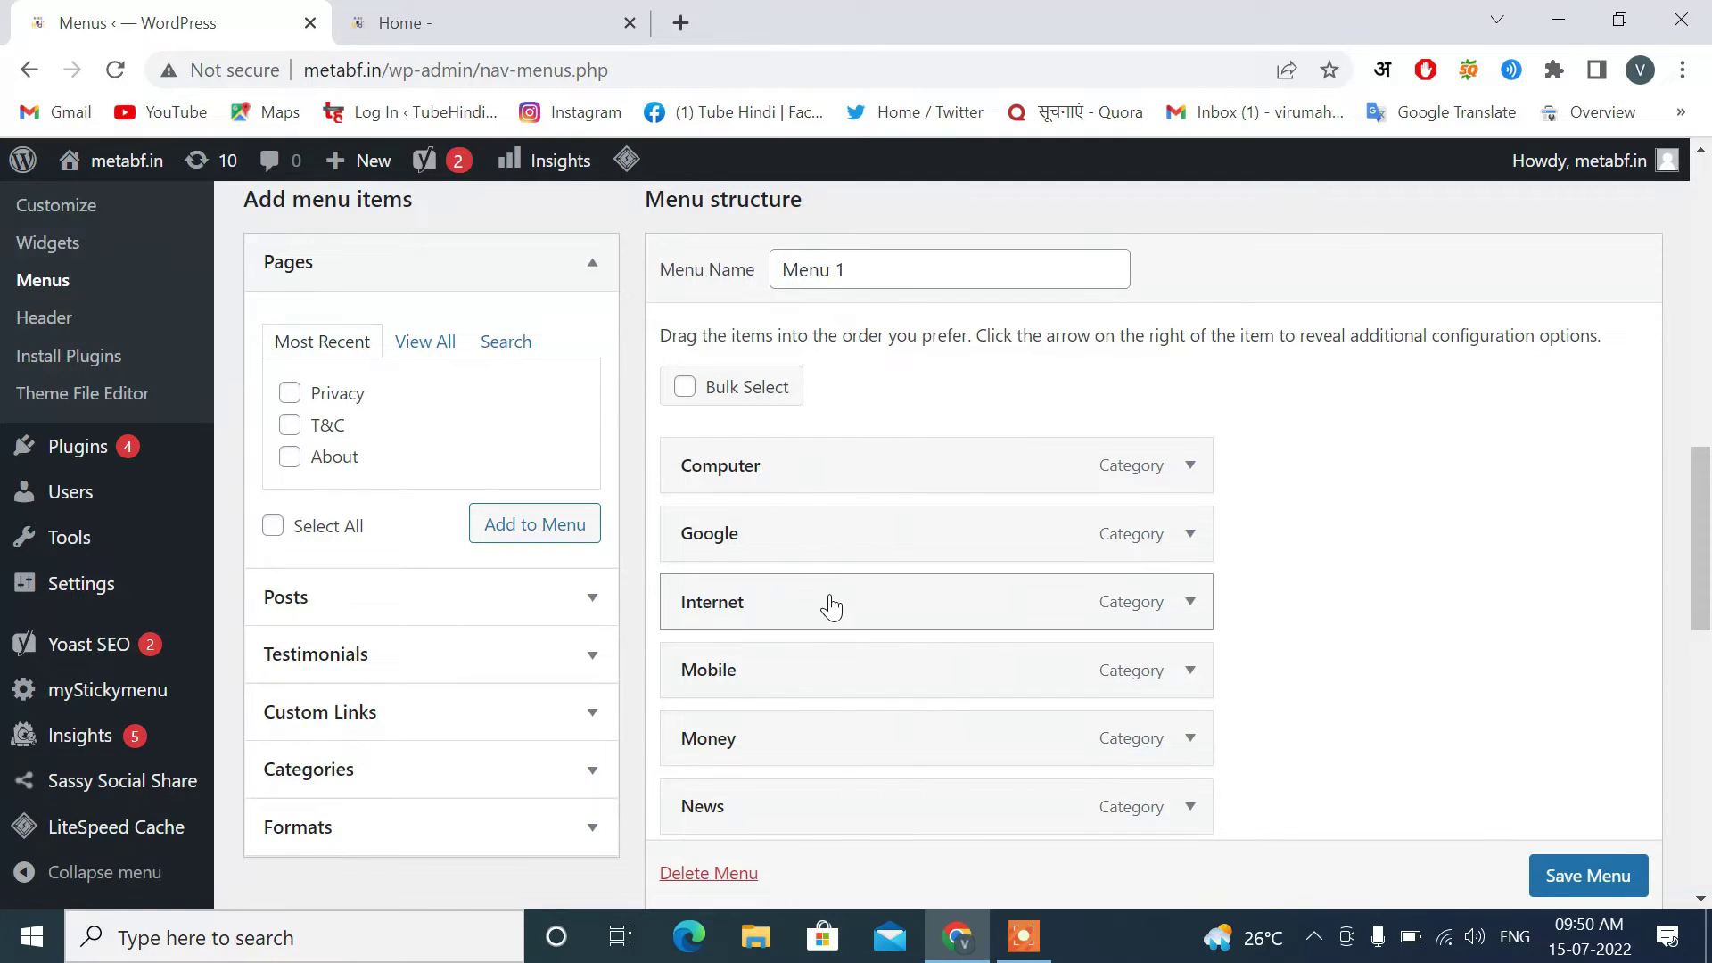
drag(836, 540, 799, 465)
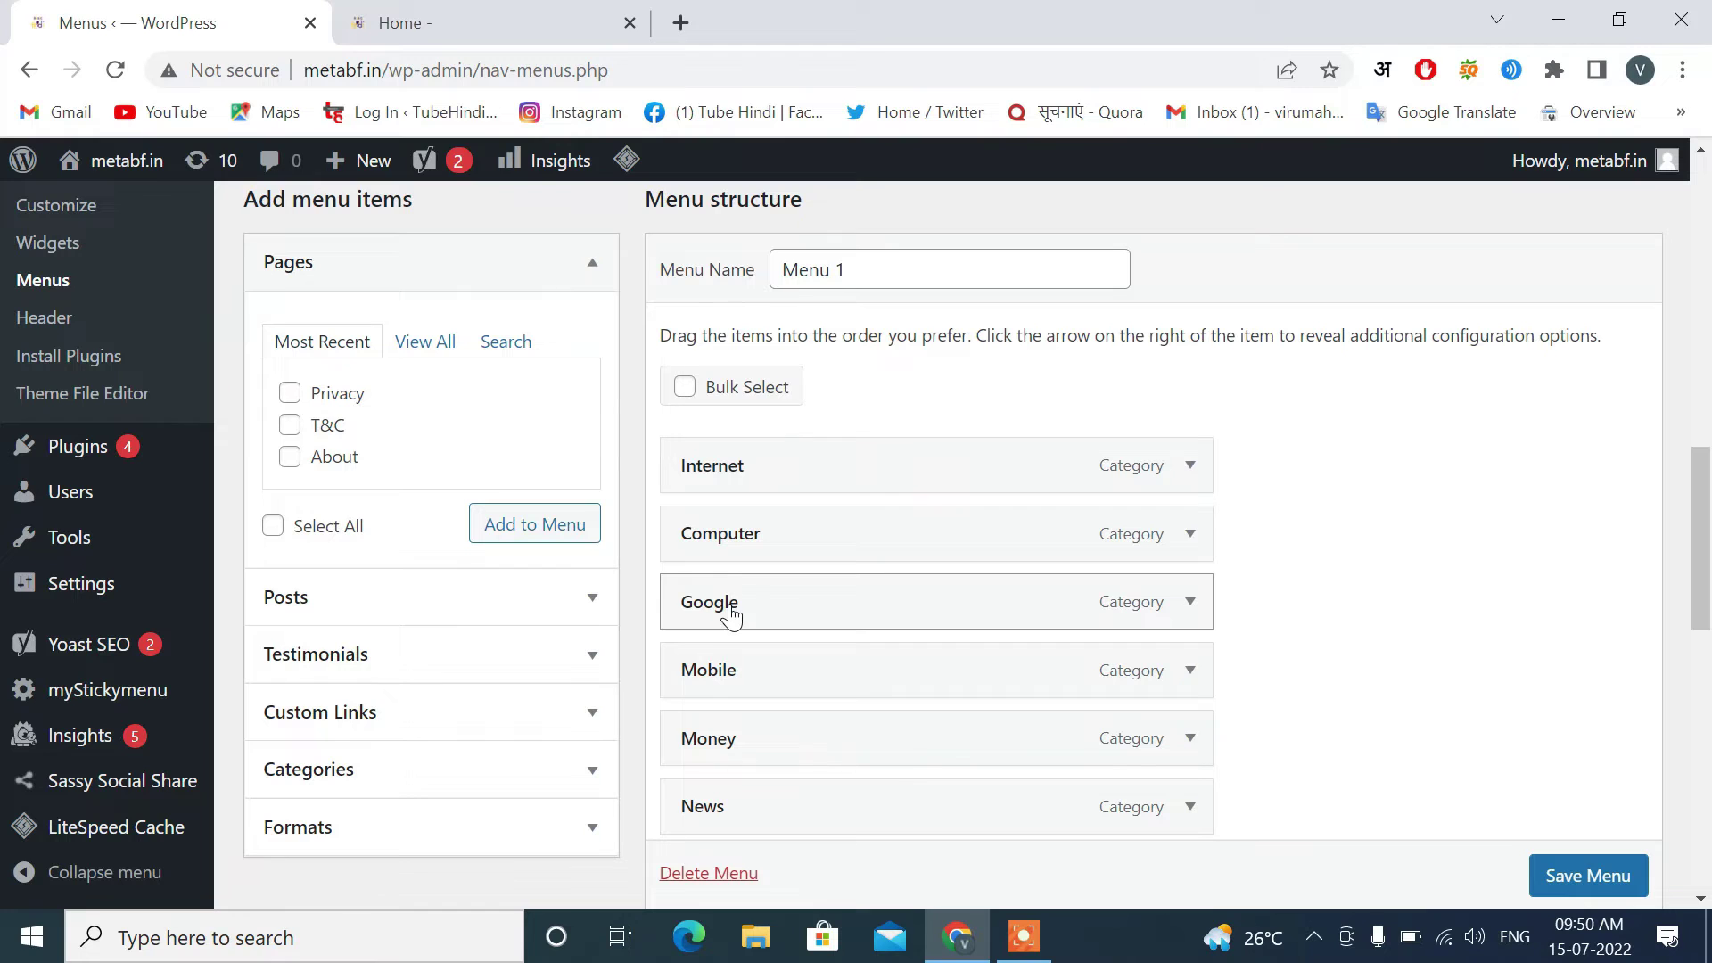
Nest the Google, Money and Tech categories, in that order, as sub items of Internet.
drag(731, 614, 794, 546)
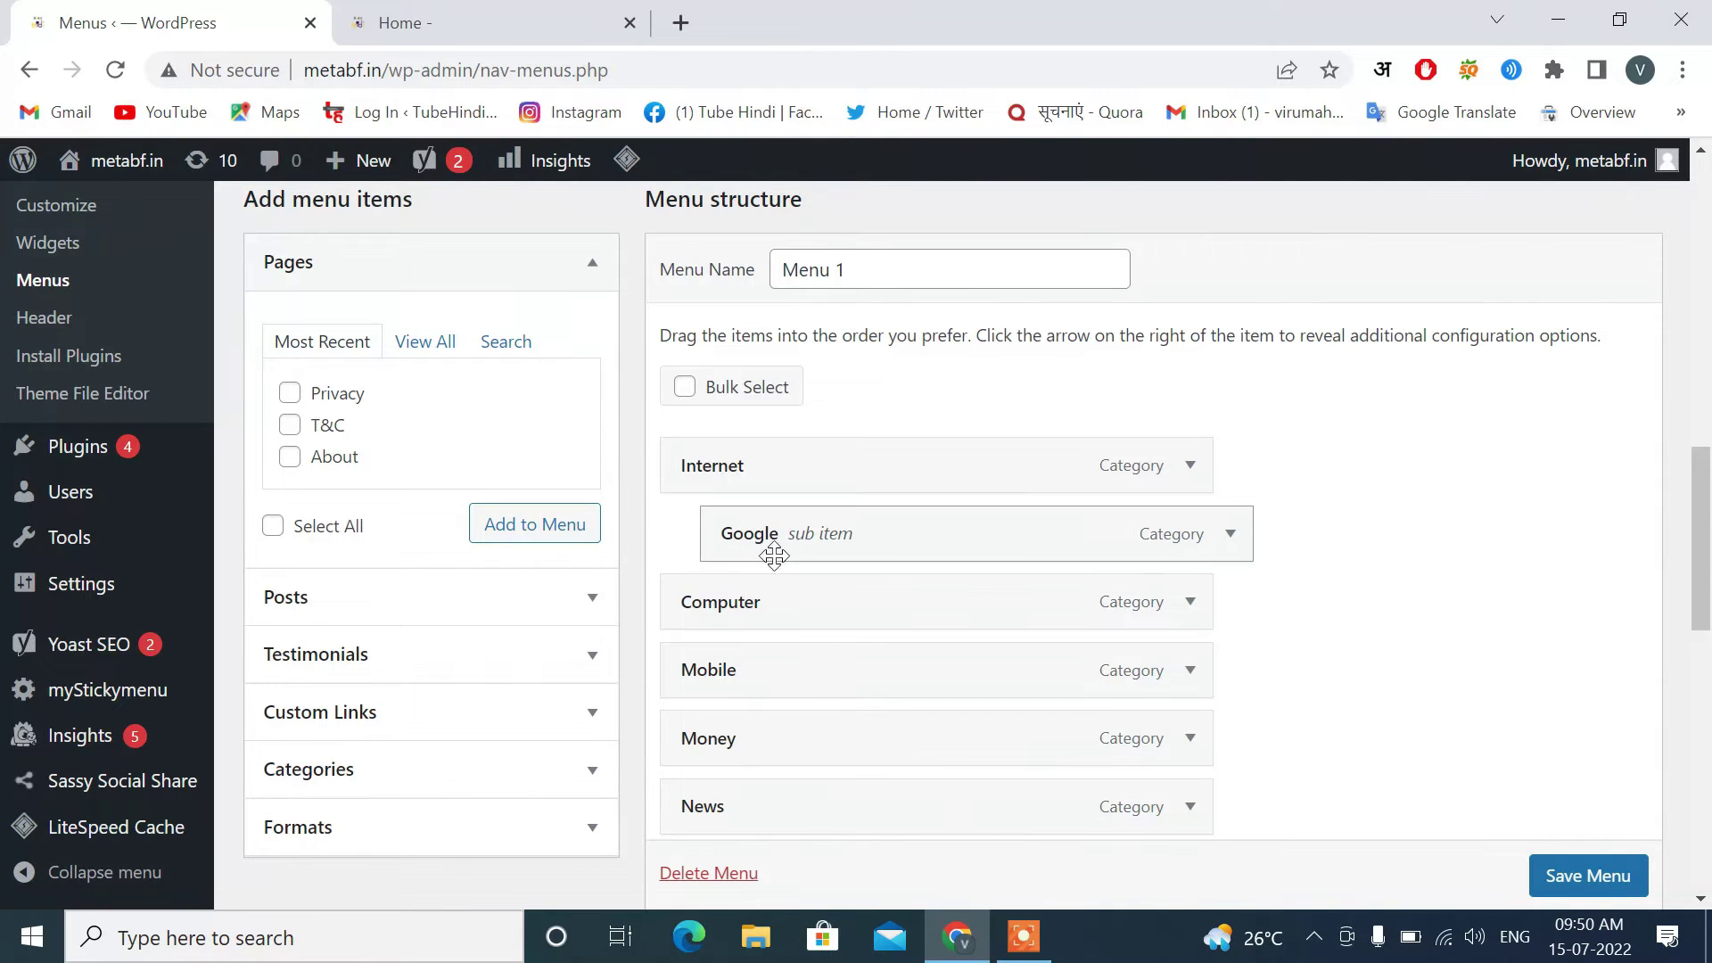
drag(774, 751, 895, 613)
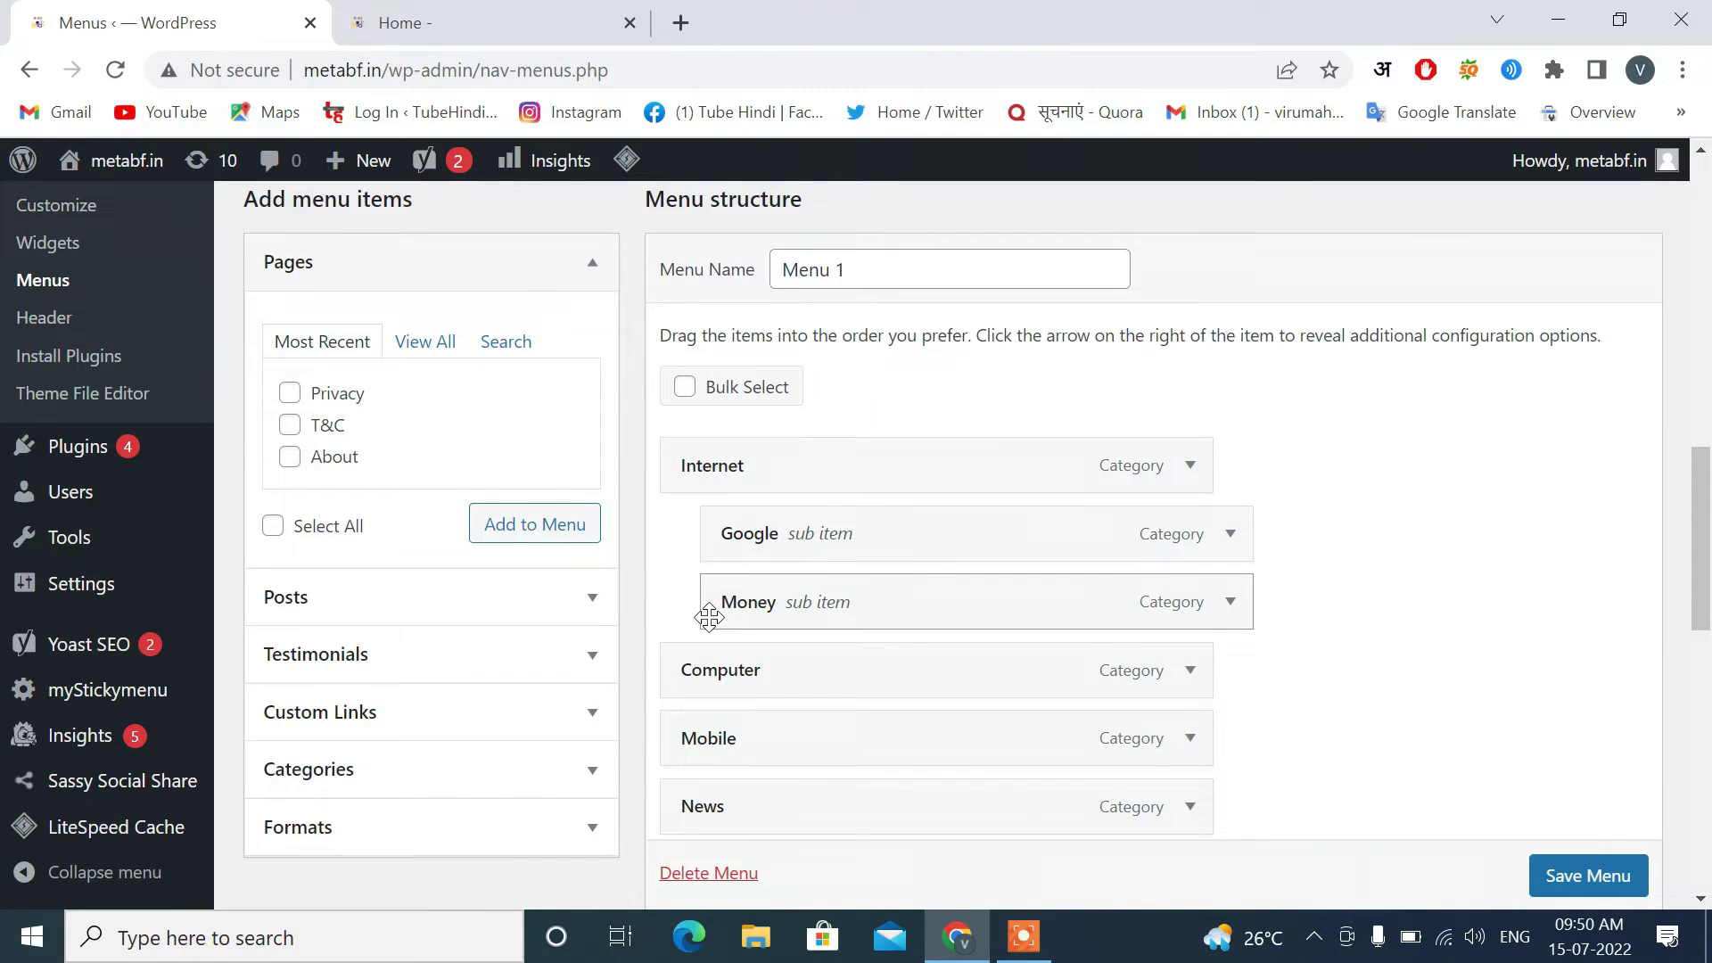
scroll(821, 634, down, 3)
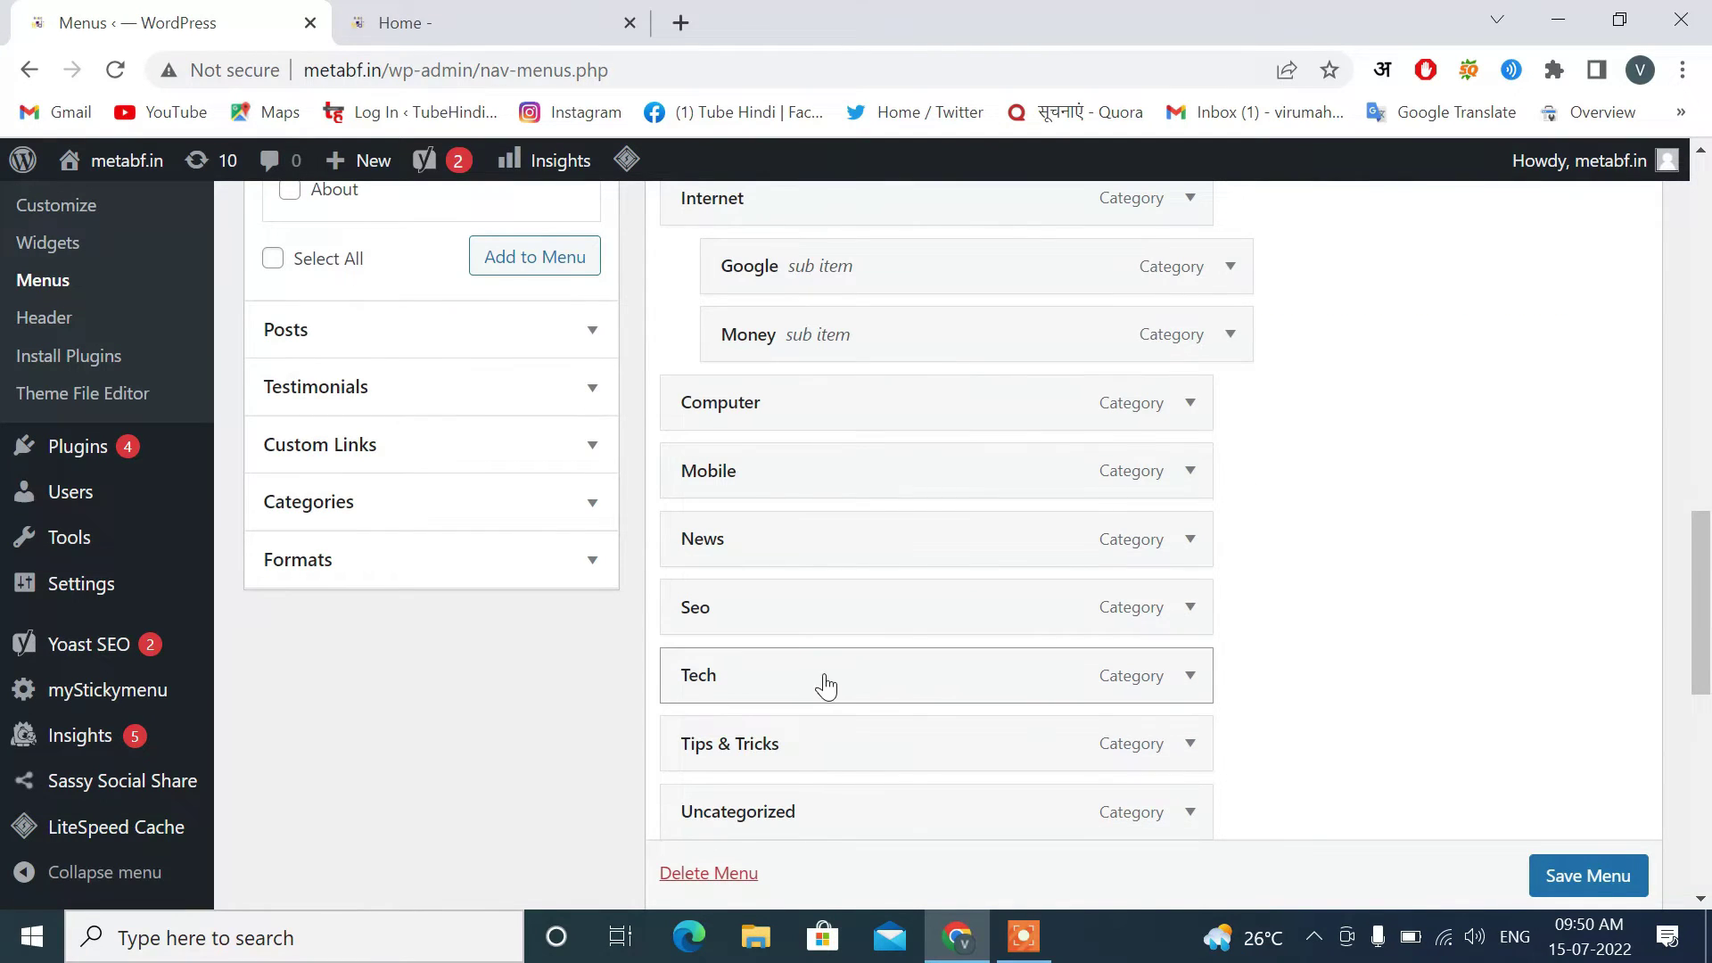
drag(840, 661, 869, 403)
scroll(801, 464, up, 3)
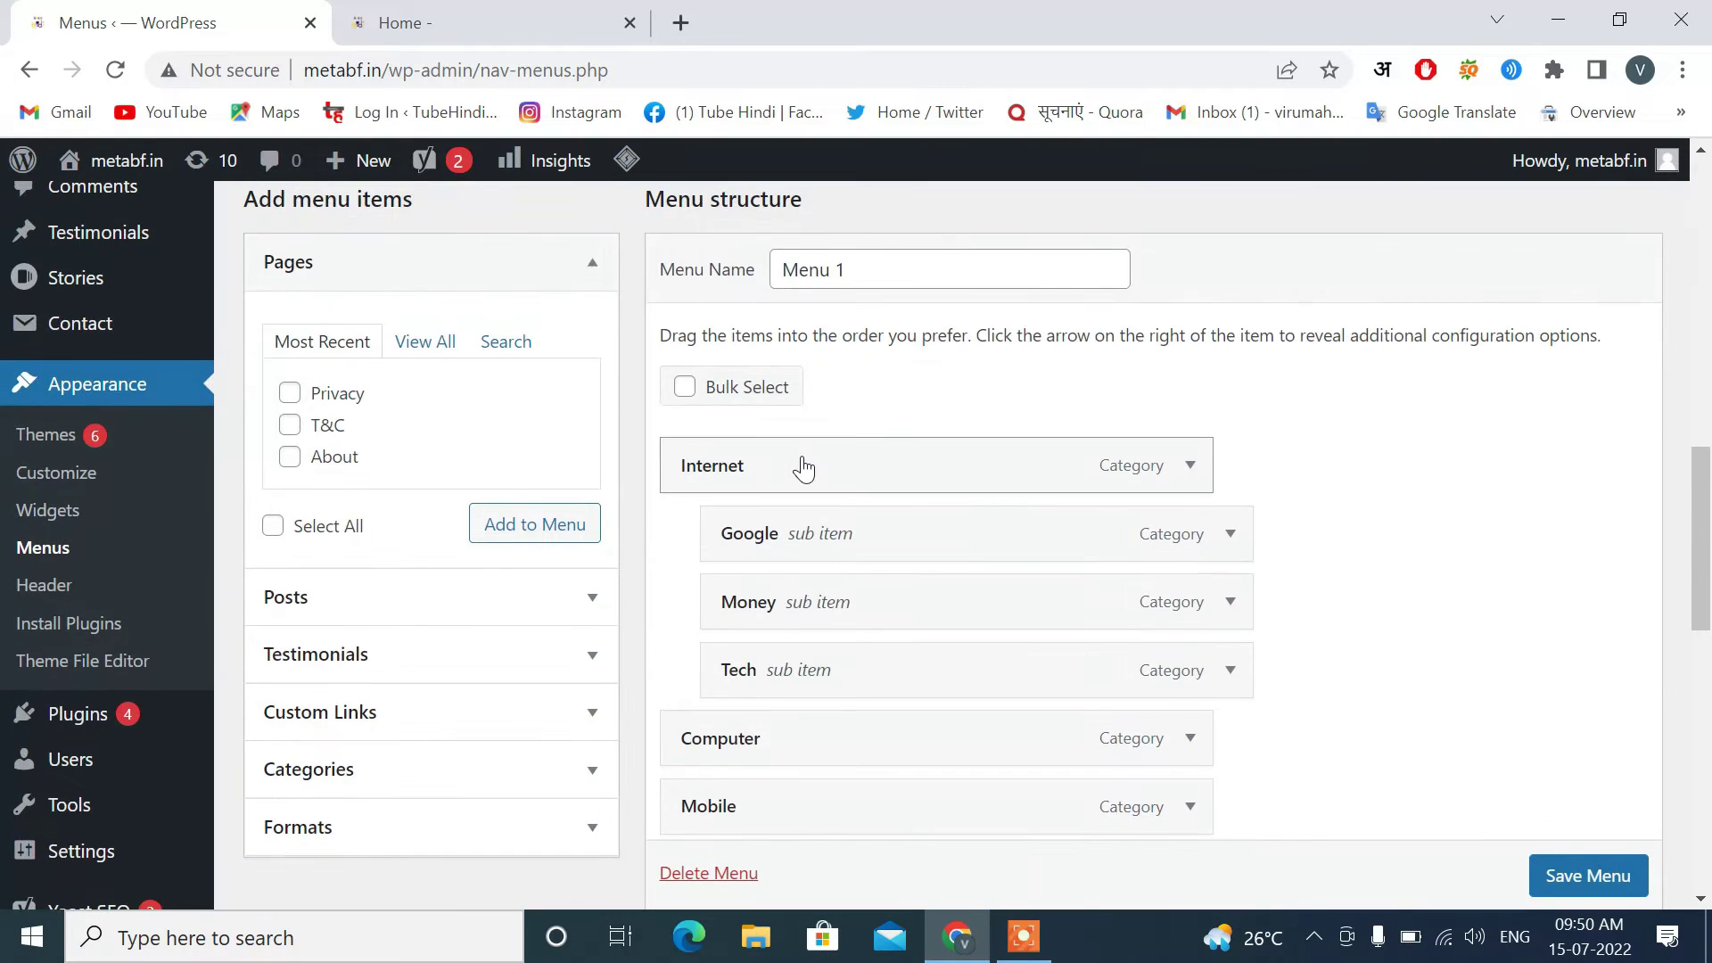
Save Menu 1 and reload the site's homepage to check the Internet submenu in the header.
scroll(803, 466, down, 3)
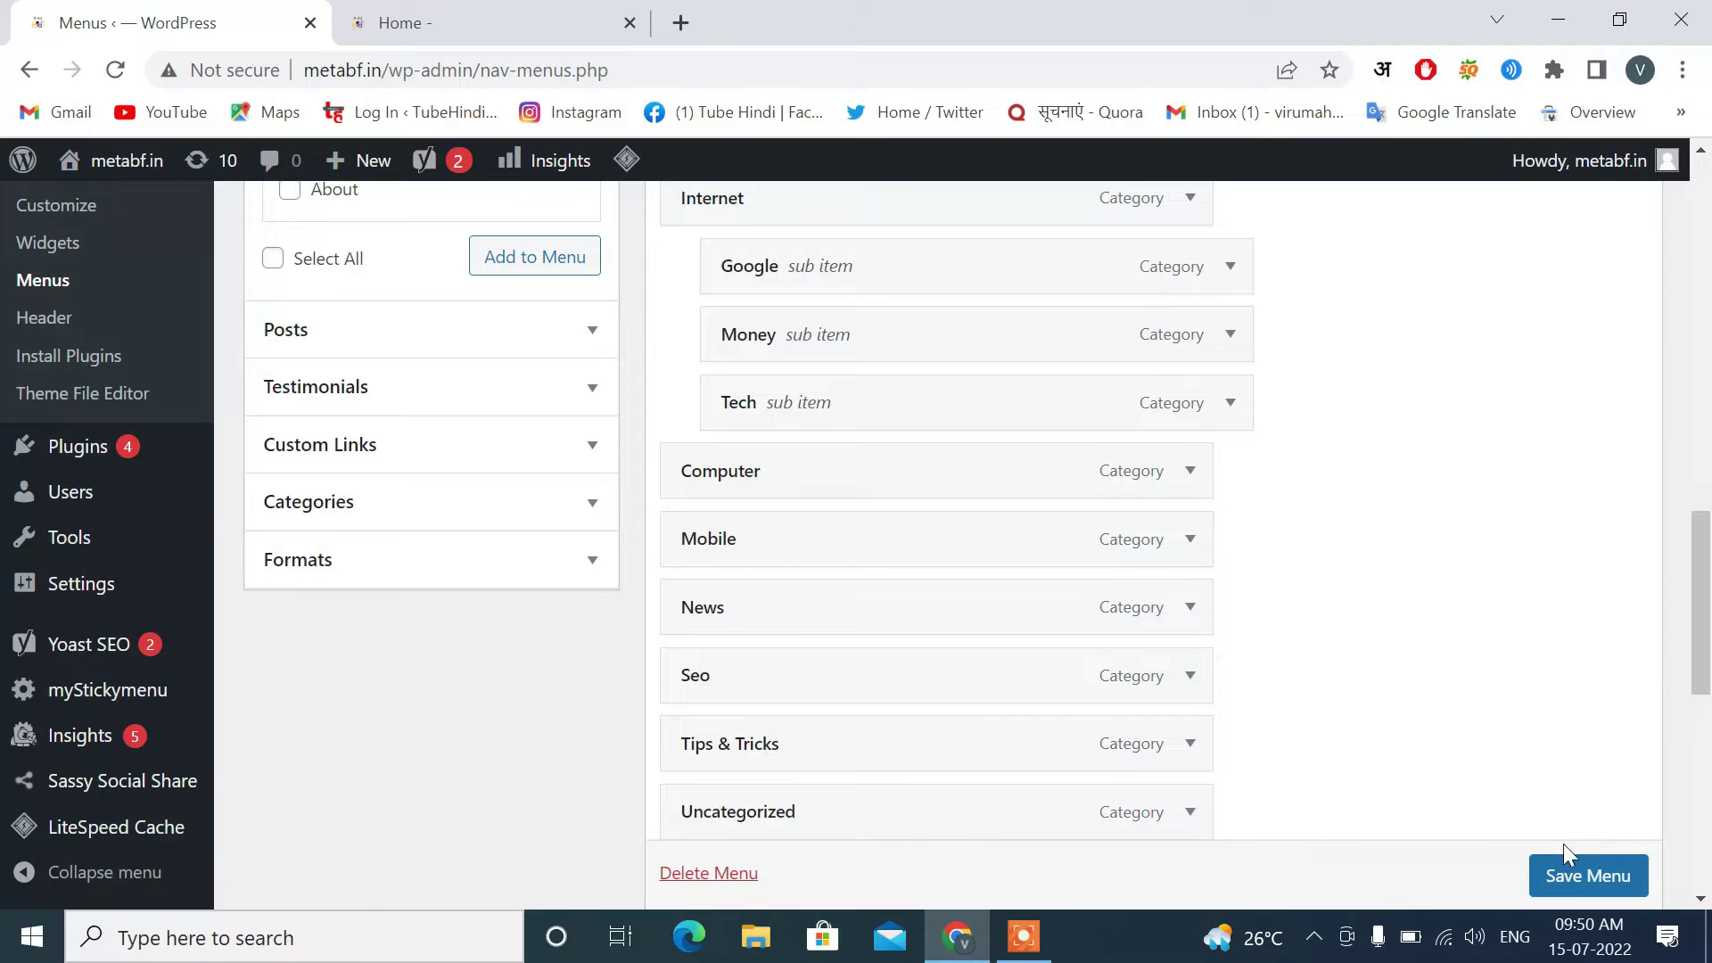
click(1562, 875)
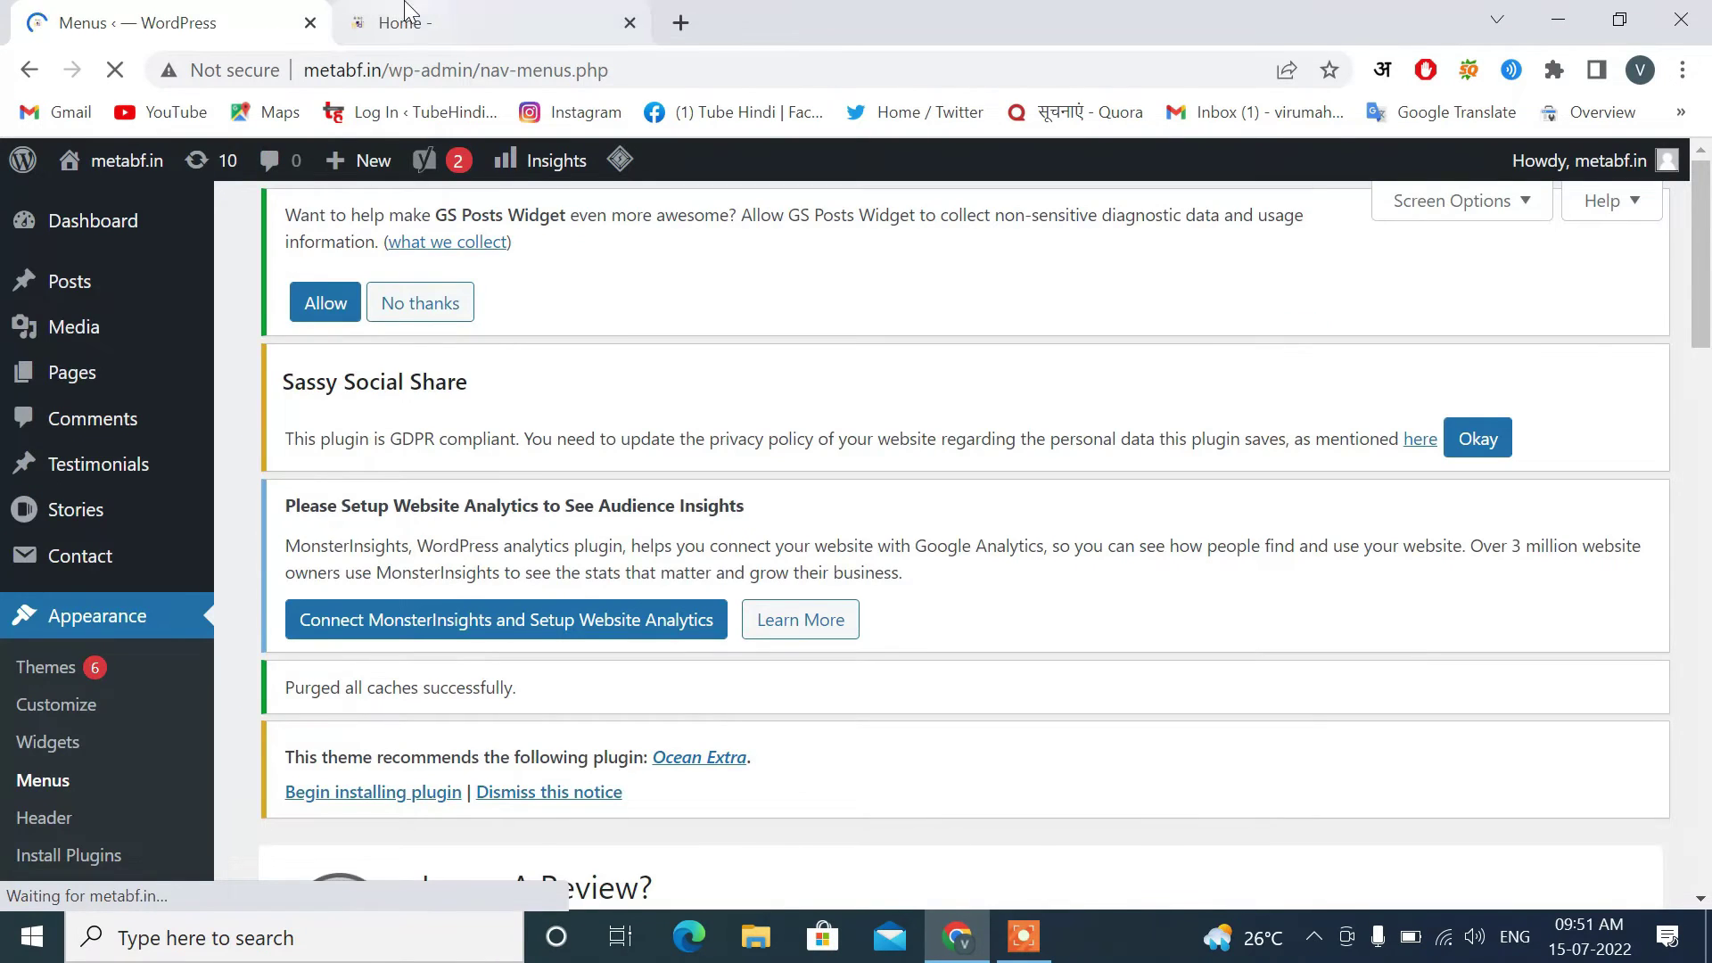
click(397, 22)
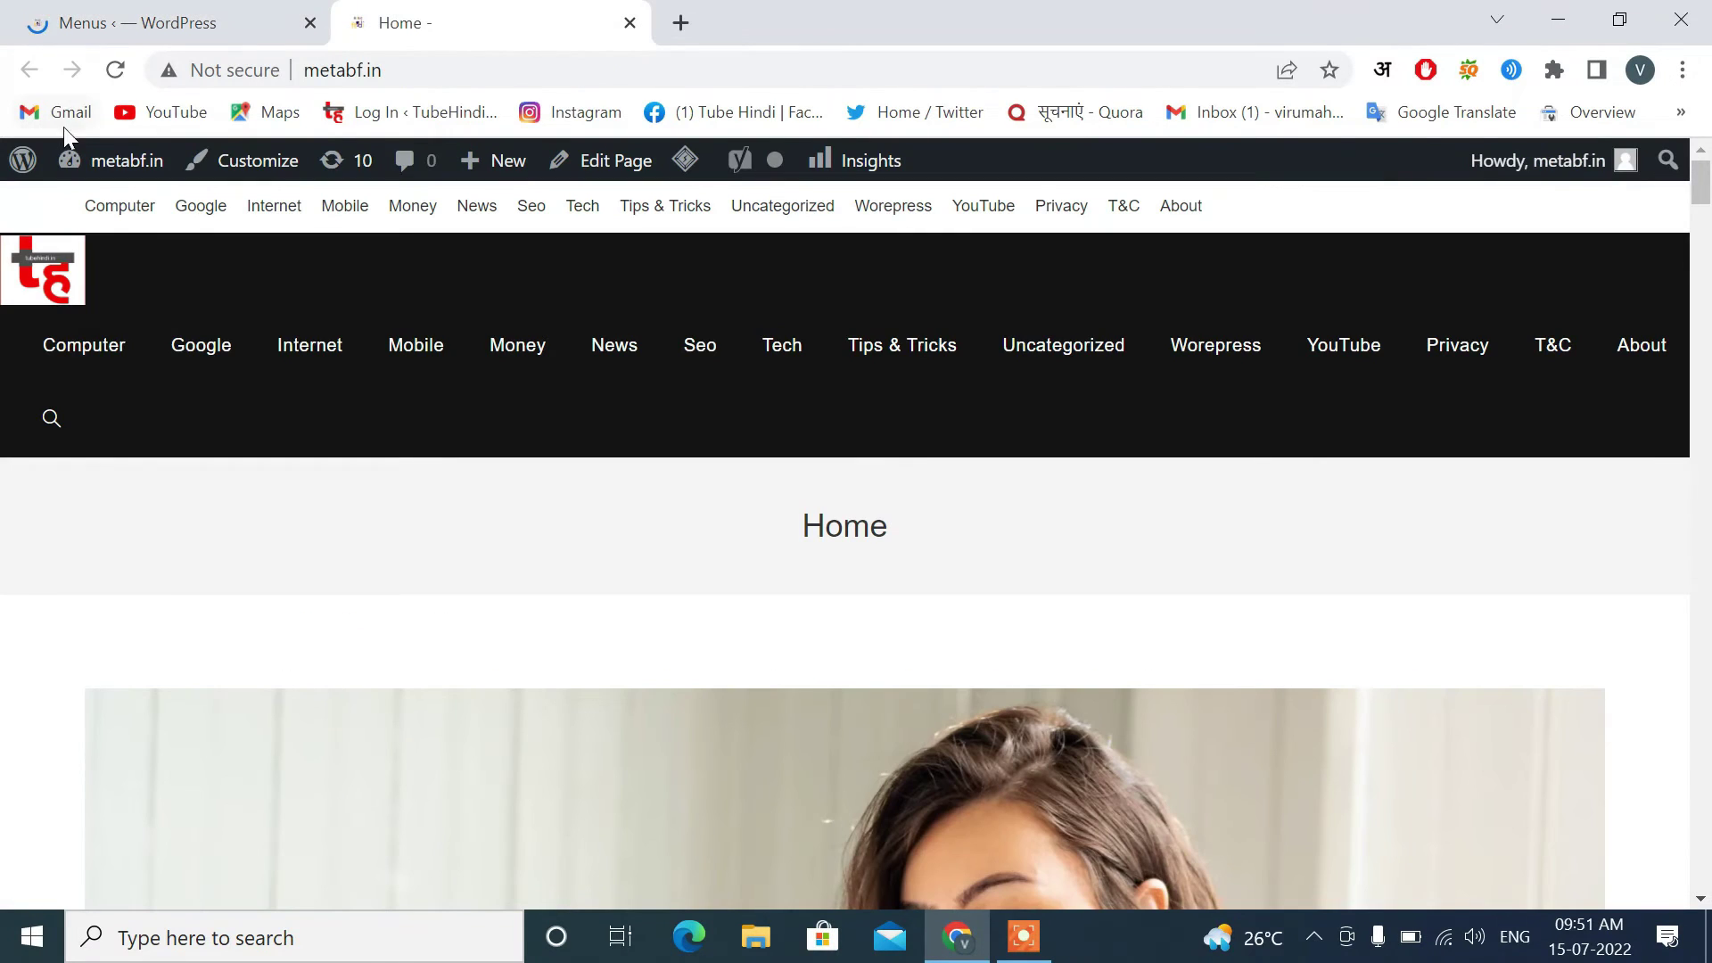
click(115, 69)
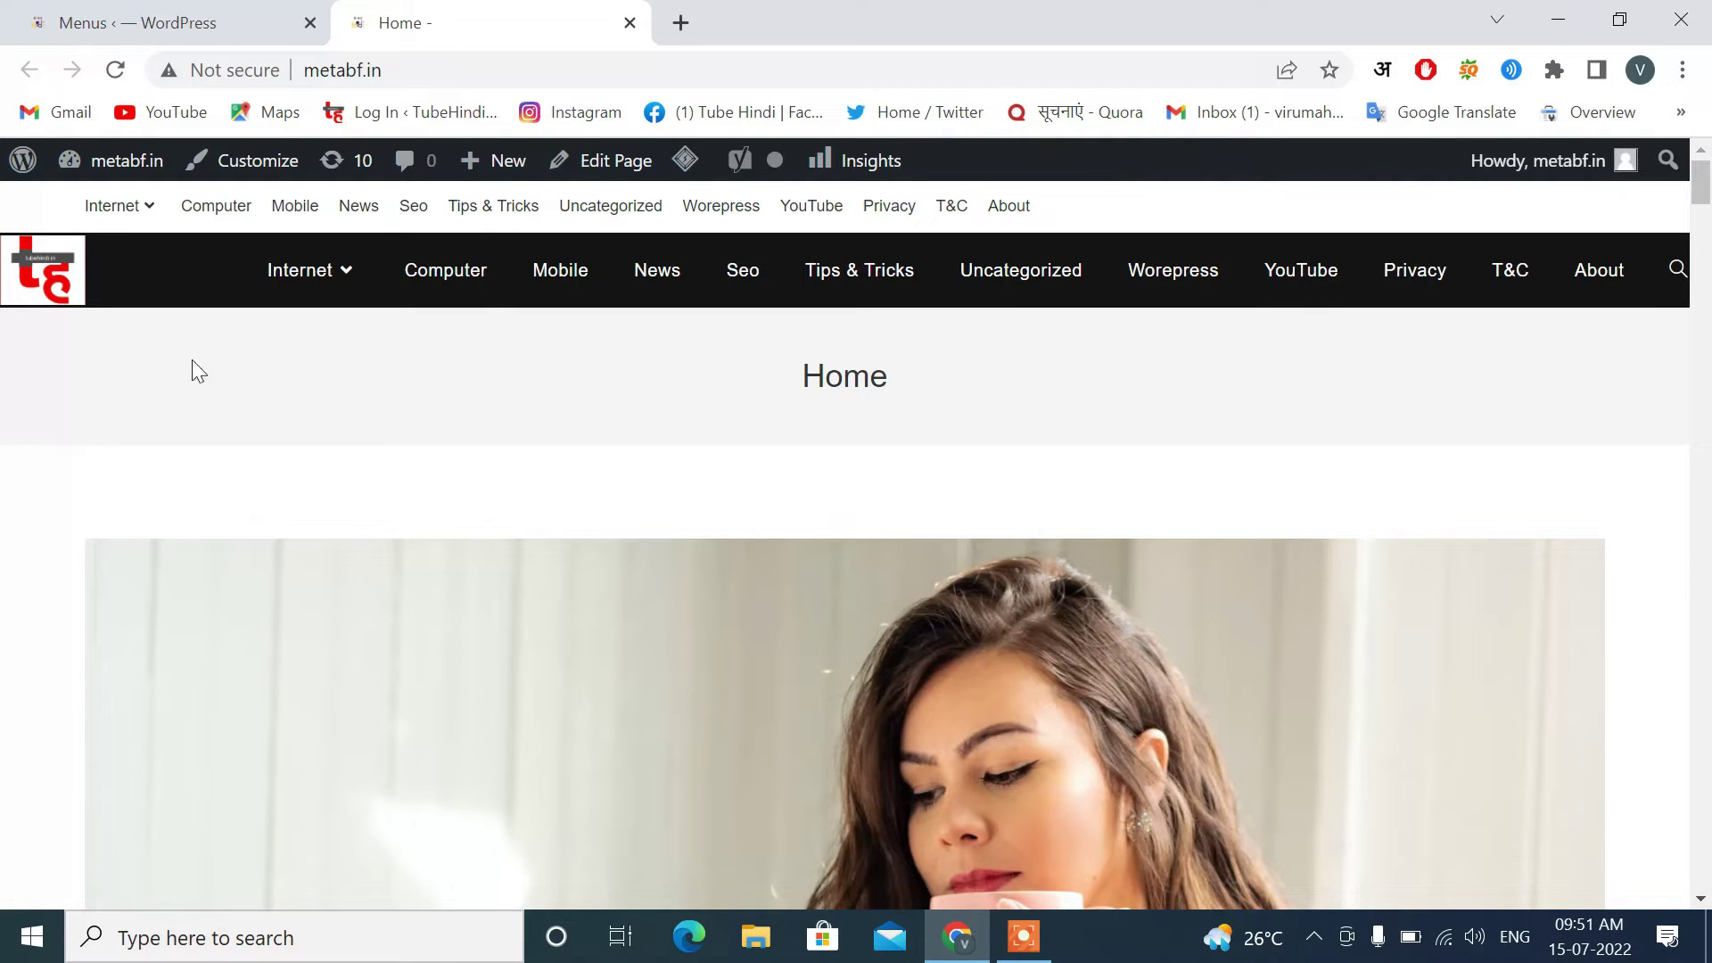
mouse_move(344, 275)
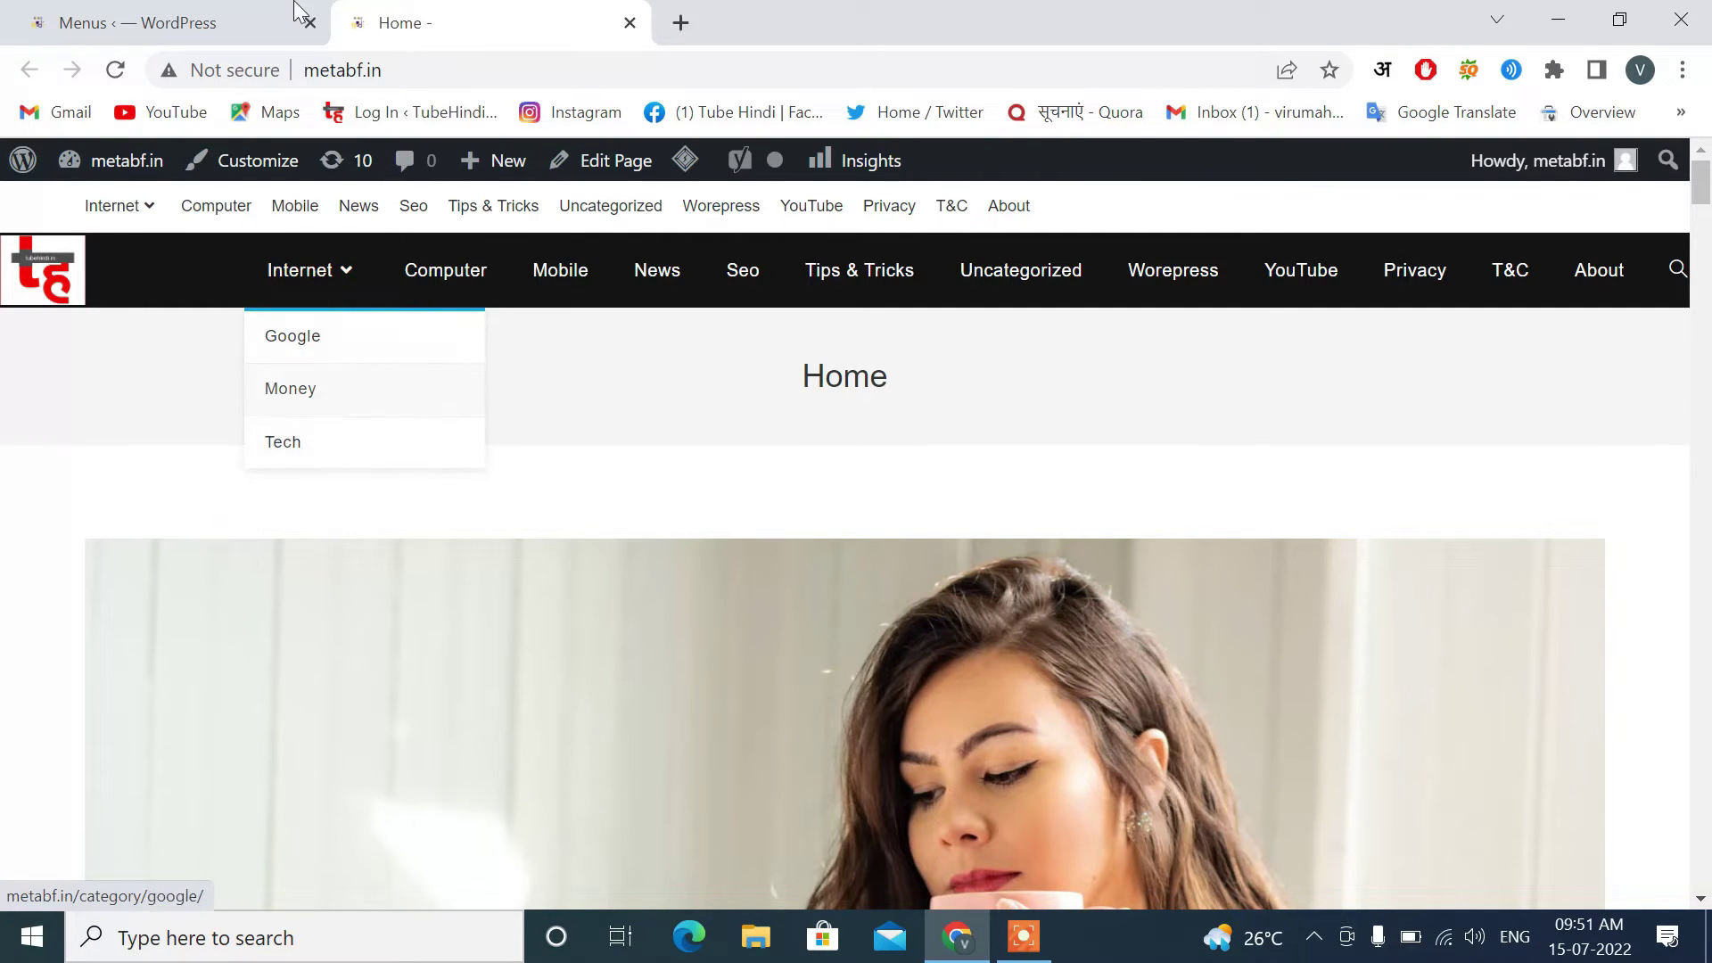
Return to the structure of Menu 1 and nest the News category as a sub item of Tech.
click(184, 16)
scroll(615, 709, down, 10)
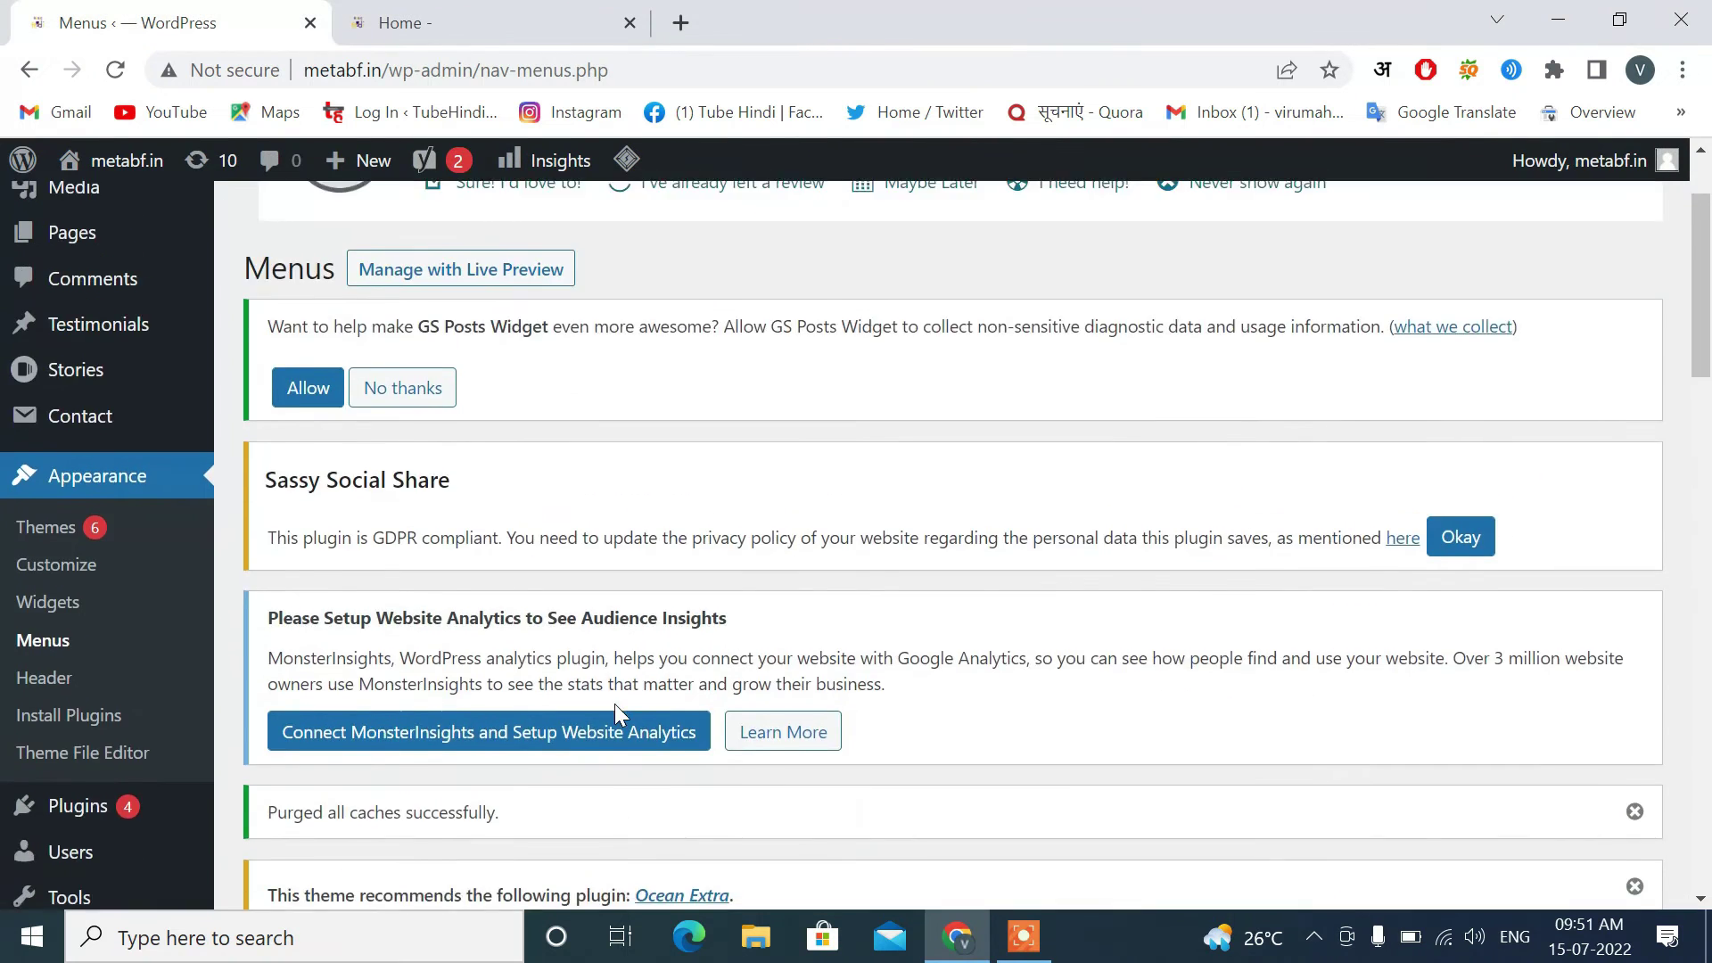
scroll(615, 709, up, 1)
scroll(615, 709, down, 4)
scroll(616, 709, up, 1)
scroll(615, 709, down, 1)
scroll(775, 741, up, 1)
scroll(775, 740, down, 2)
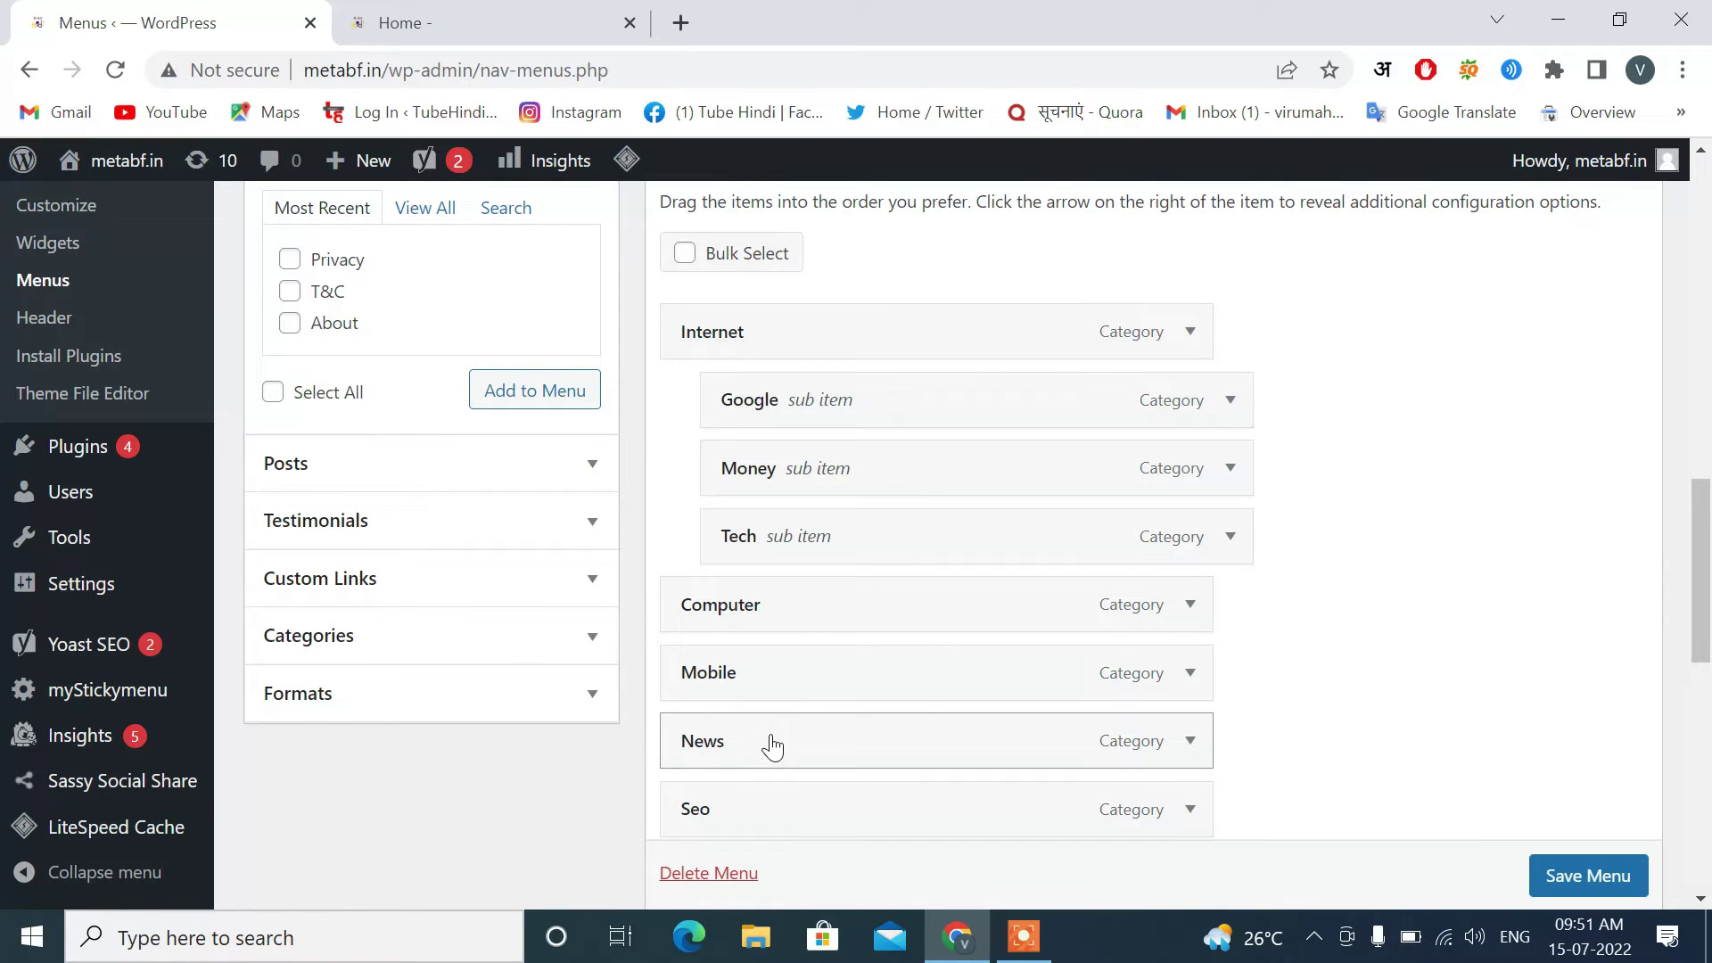
drag(792, 721, 861, 586)
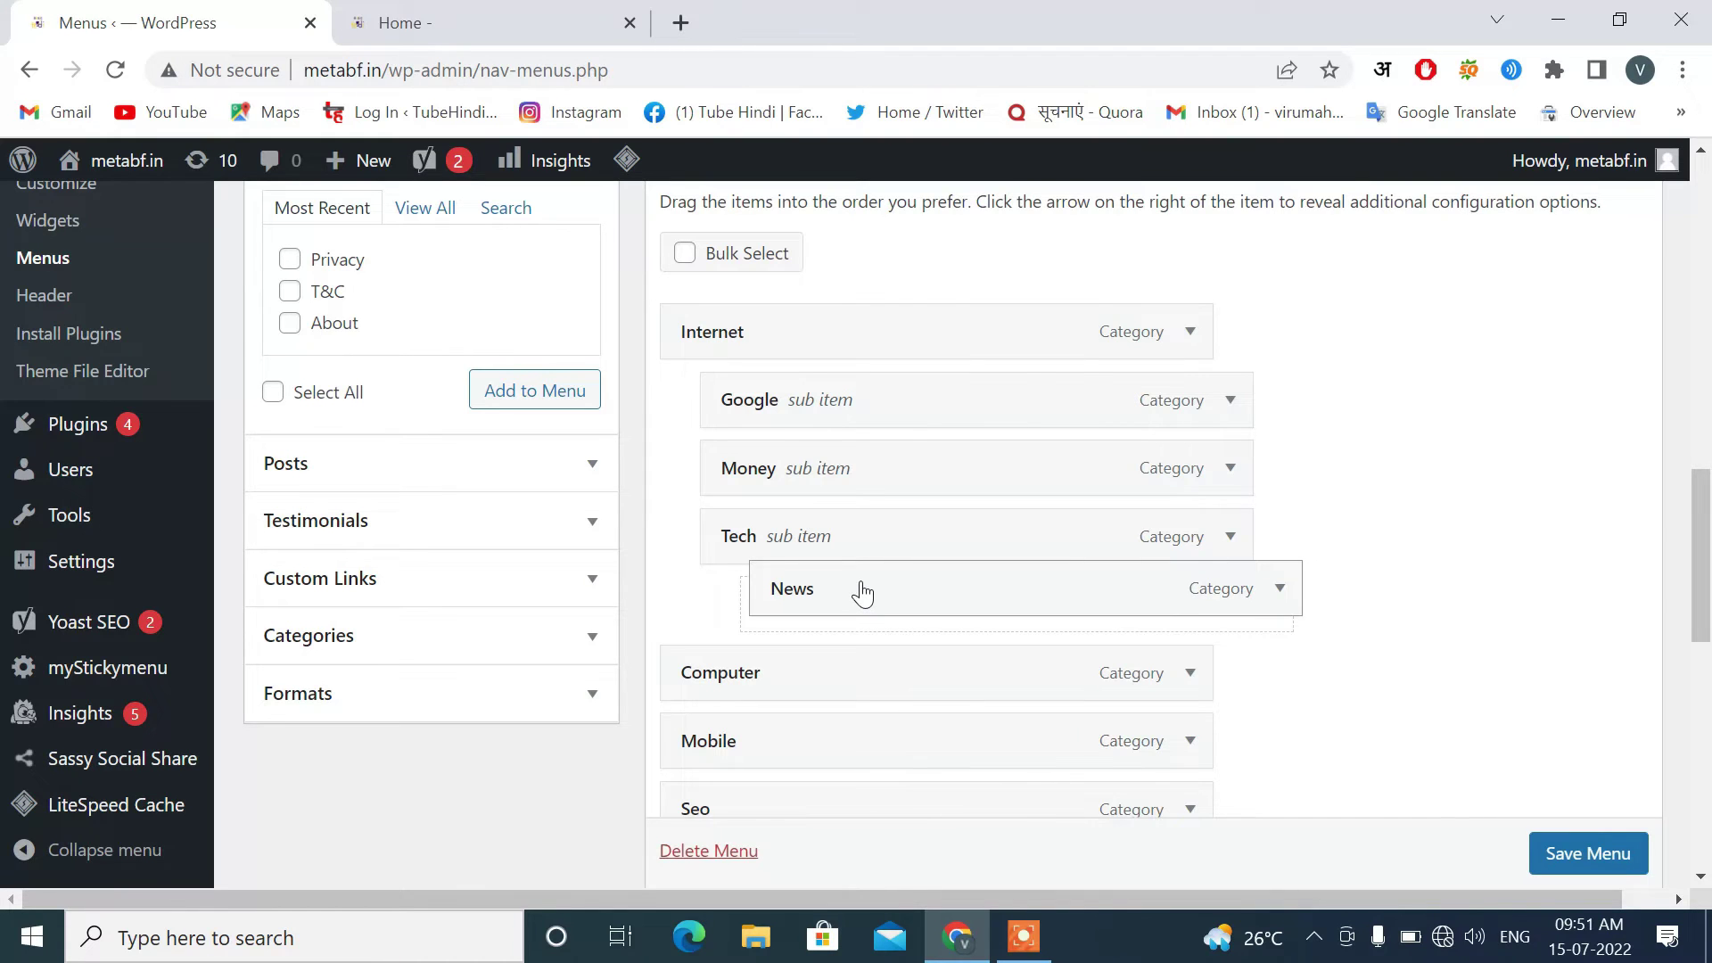
drag(863, 592, 861, 580)
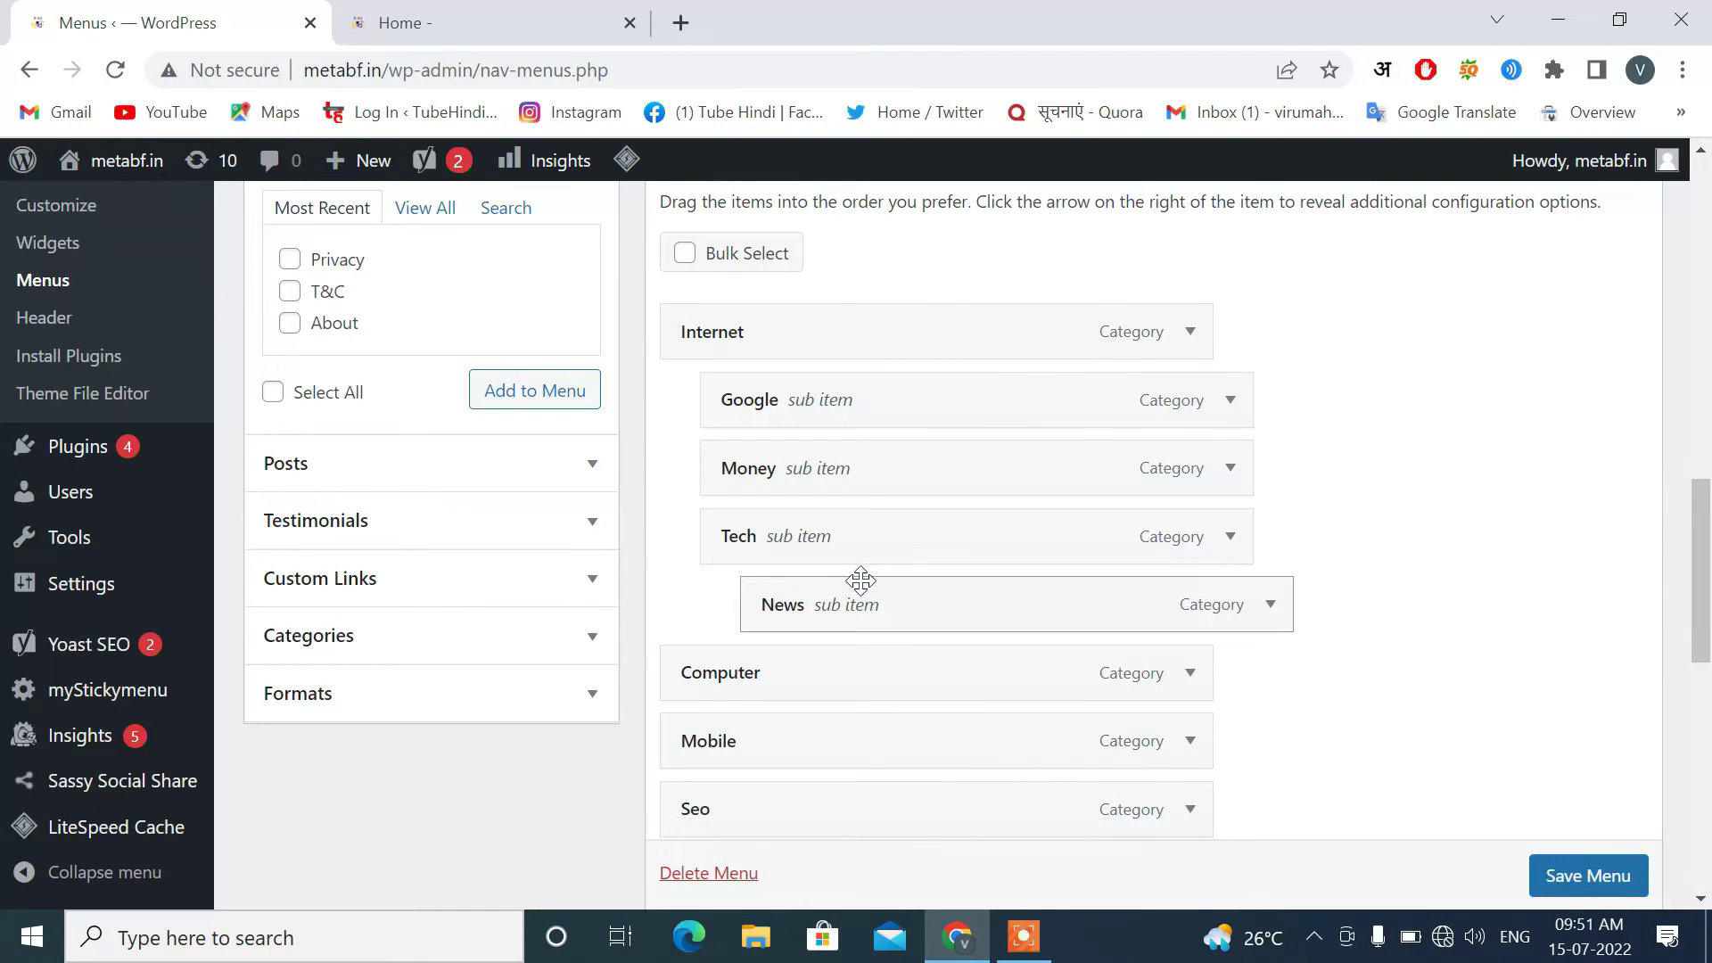
Nest the YouTube category as a sub item of Tech, directly below News.
scroll(858, 624, down, 3)
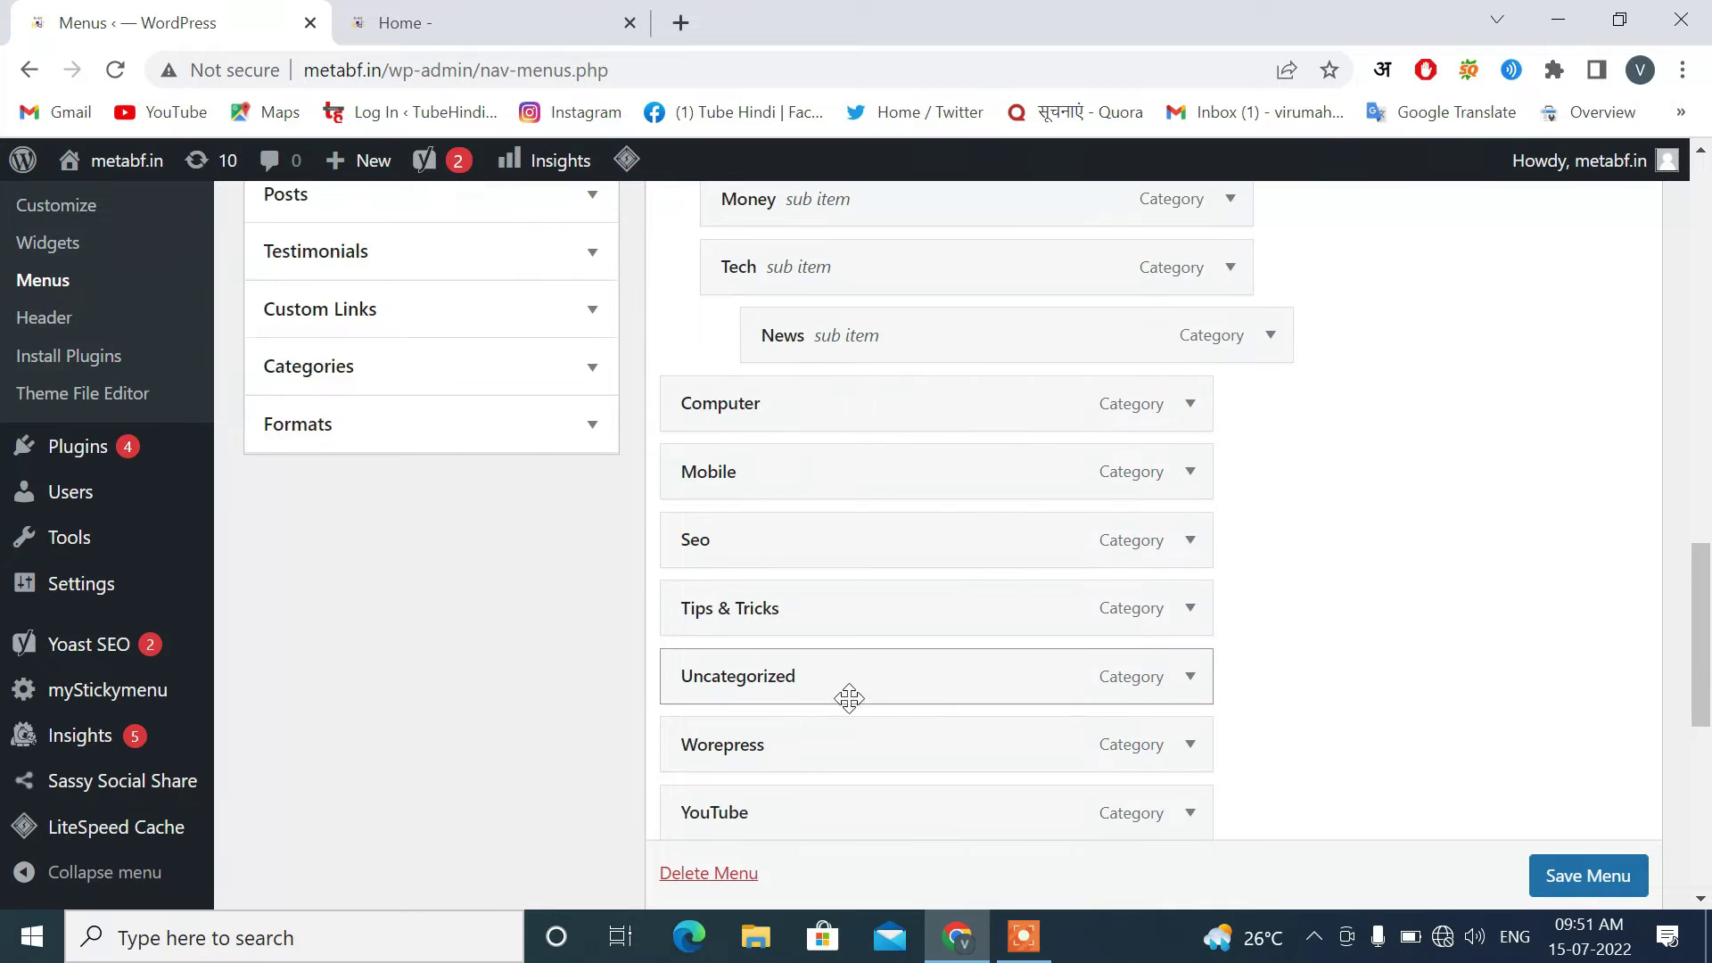
scroll(848, 694, down, 2)
drag(854, 667, 936, 281)
scroll(868, 509, up, 3)
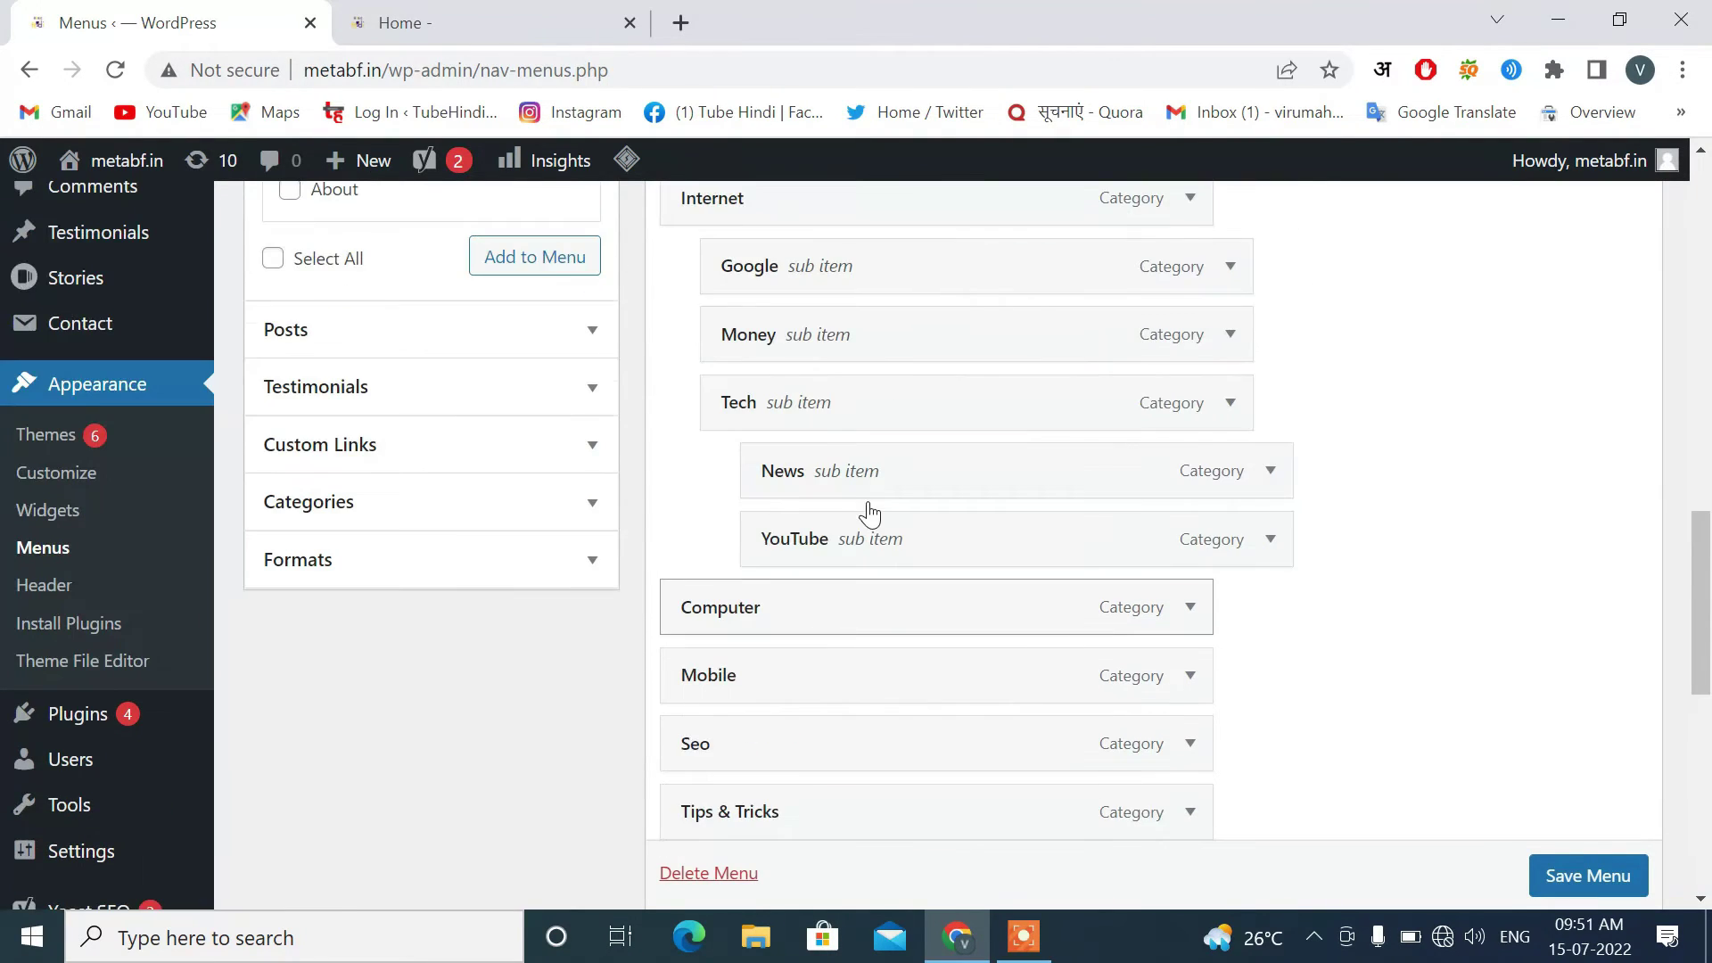
Save Menu 1, reload the site's homepage and check the items nested under Internet and Tech in the header.
scroll(868, 512, down, 2)
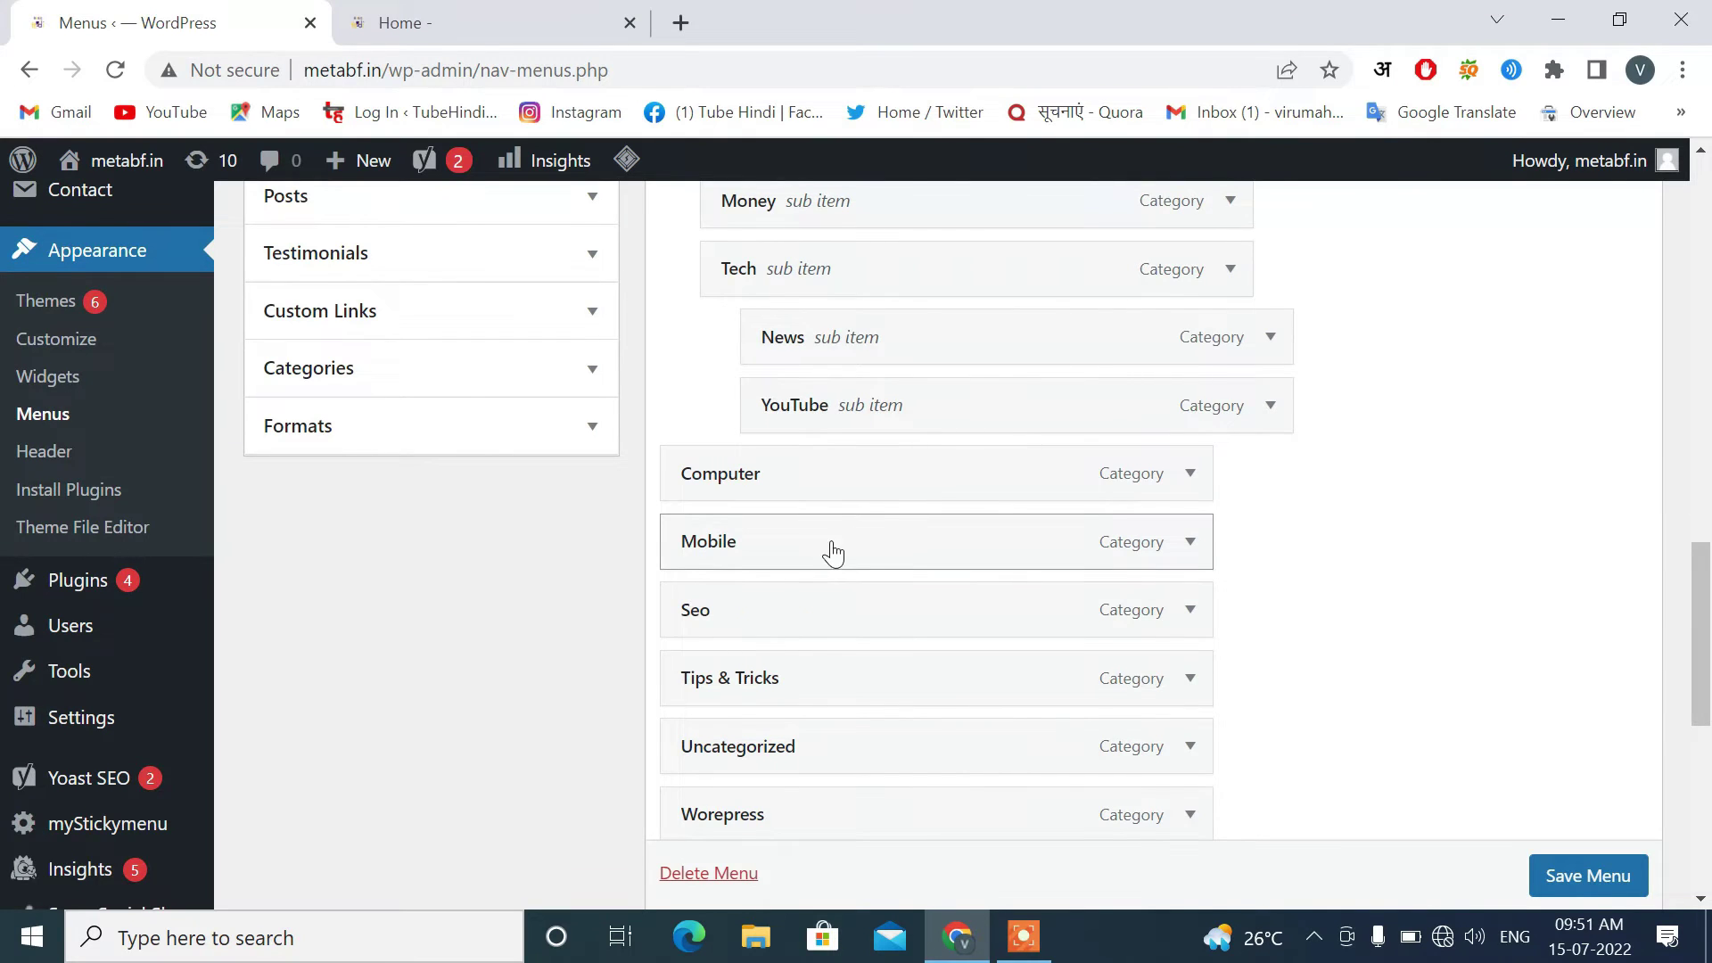
scroll(787, 592, up, 3)
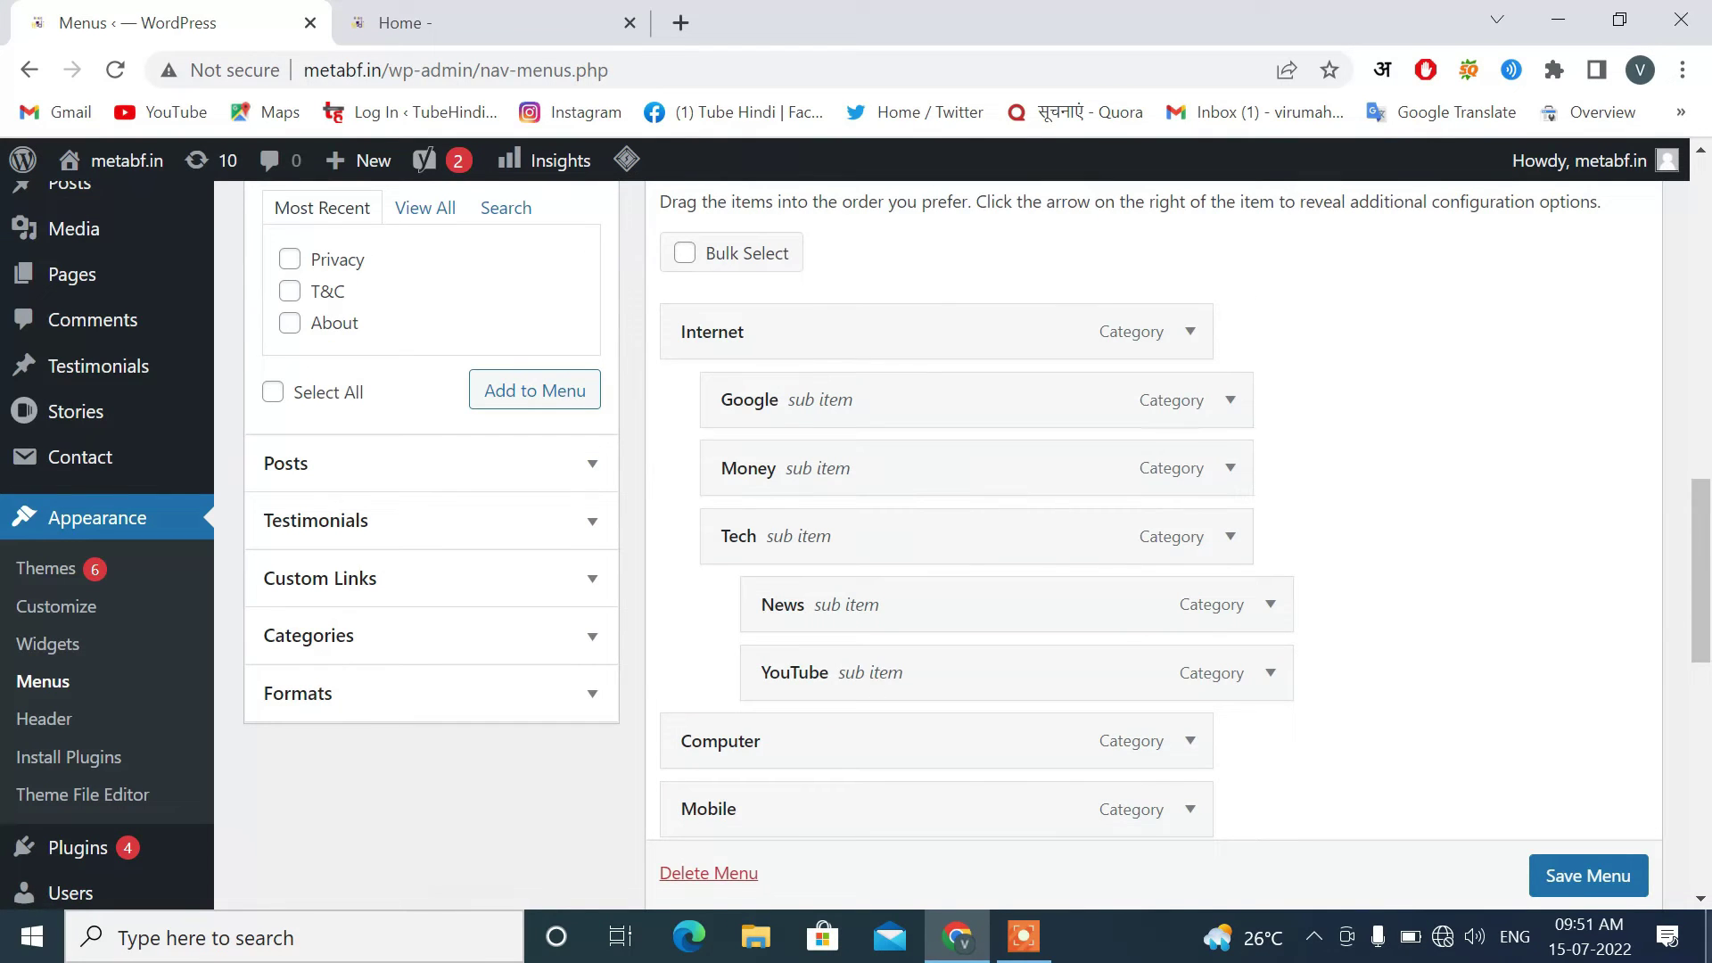
click(1584, 878)
click(452, 16)
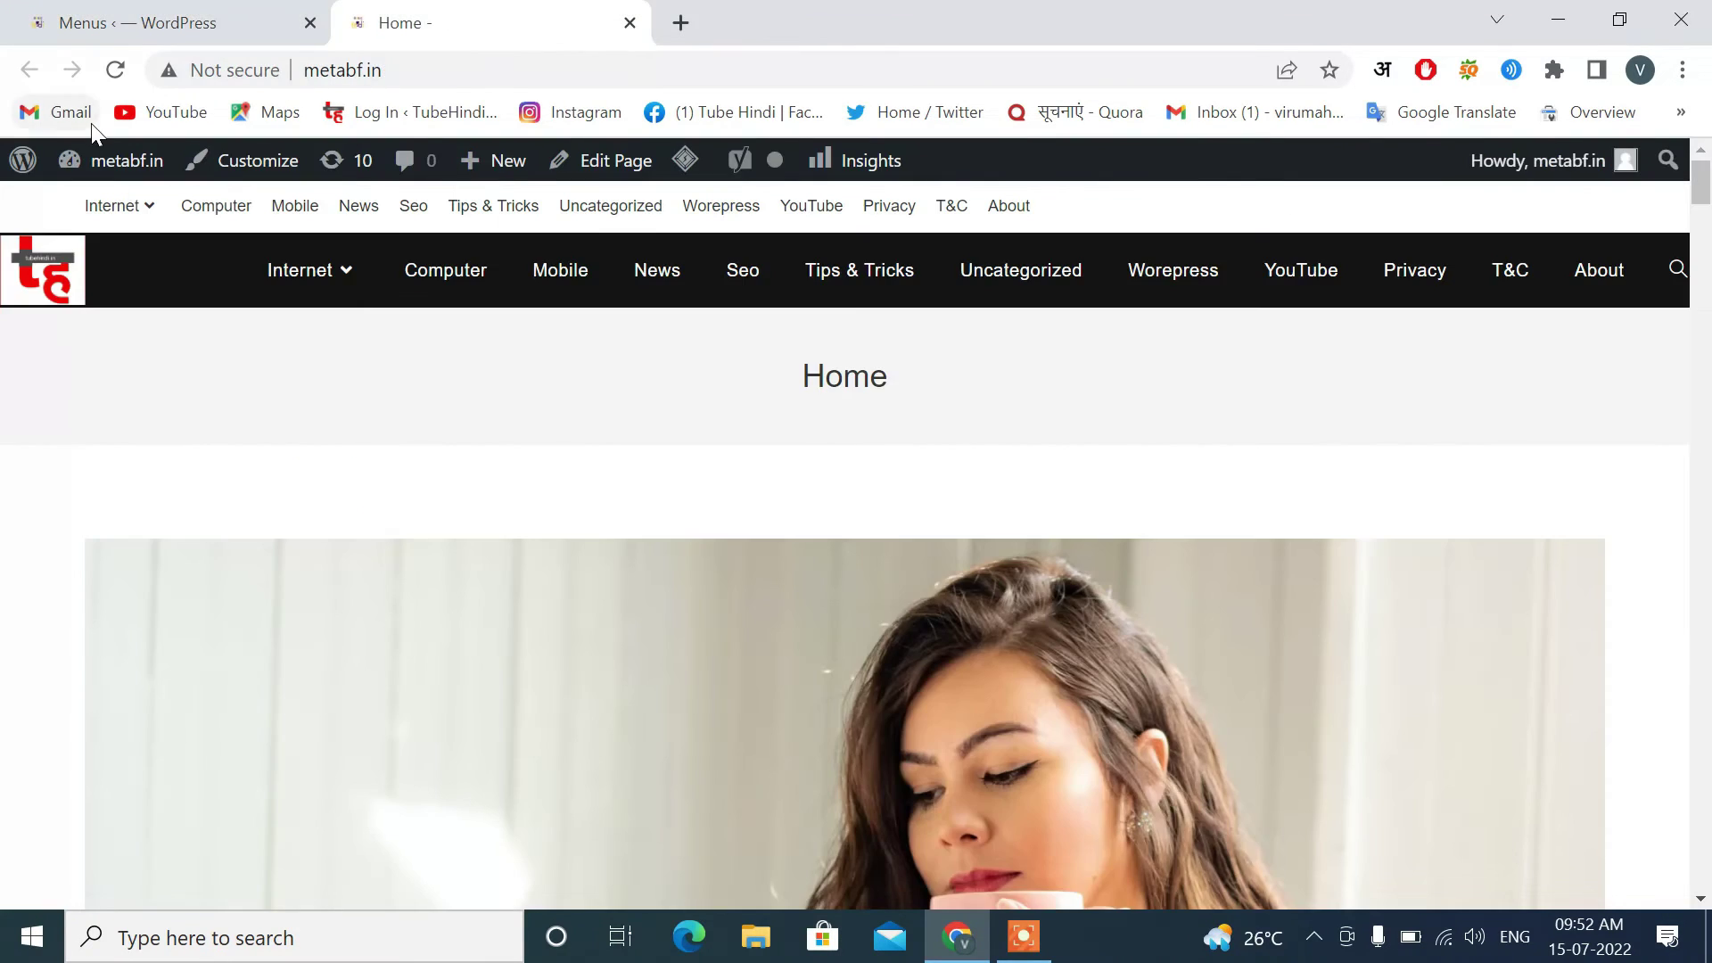
click(107, 78)
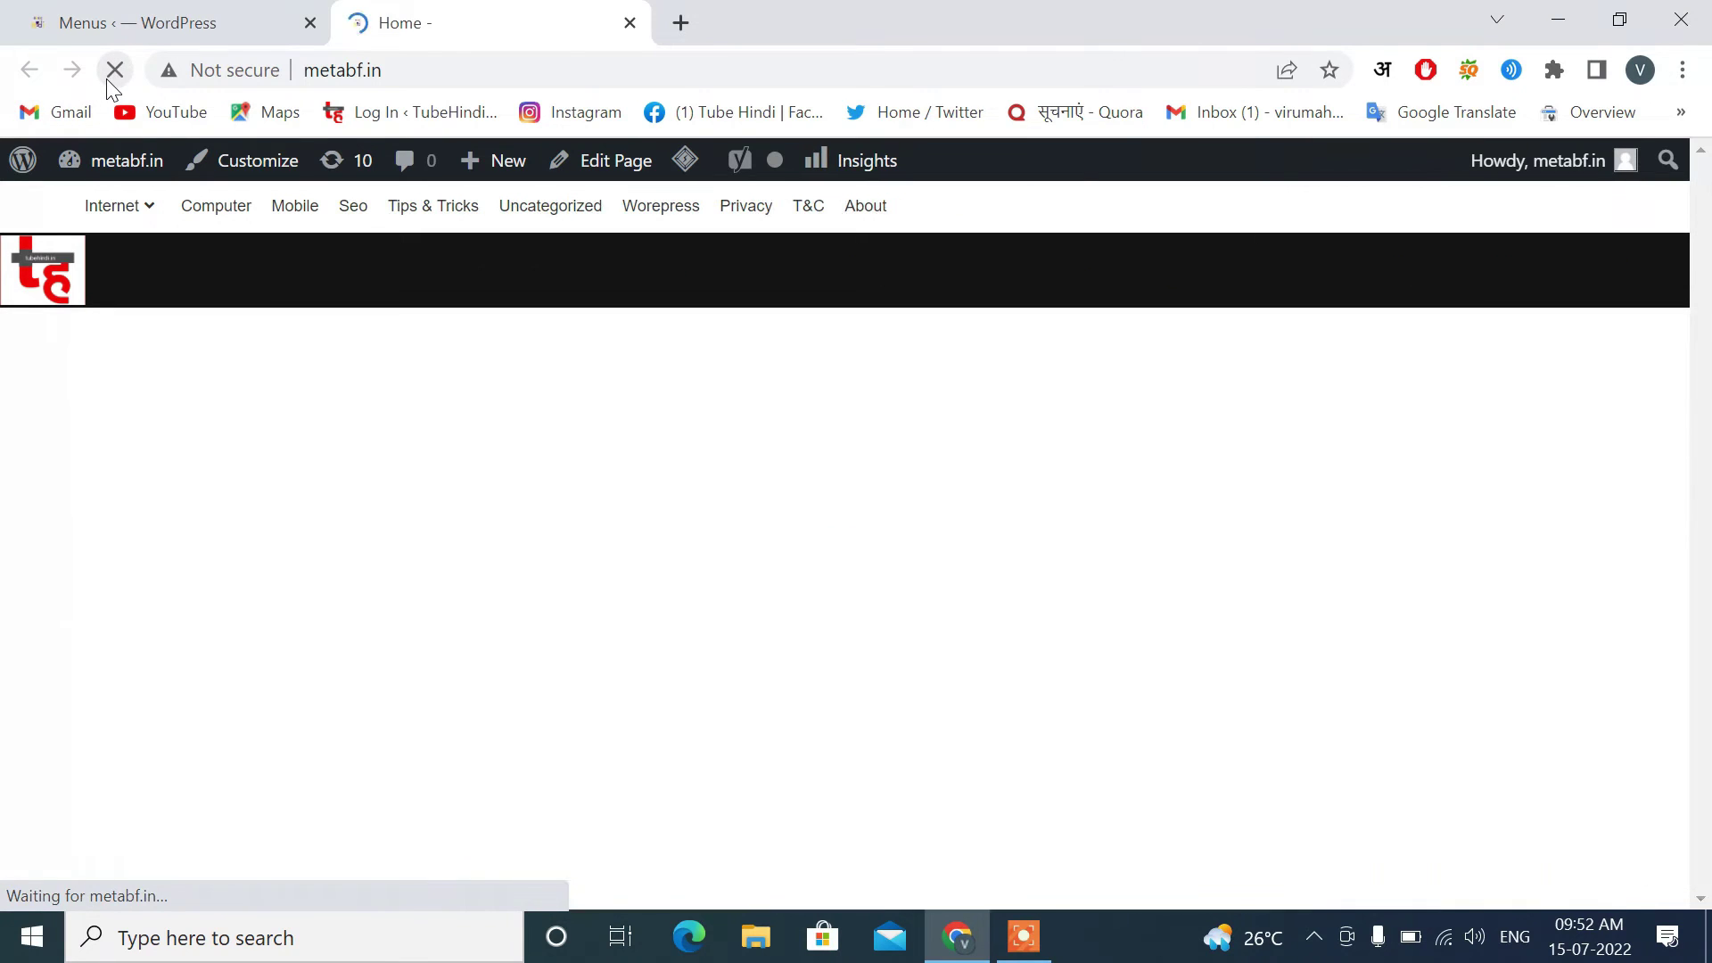
mouse_move(548, 292)
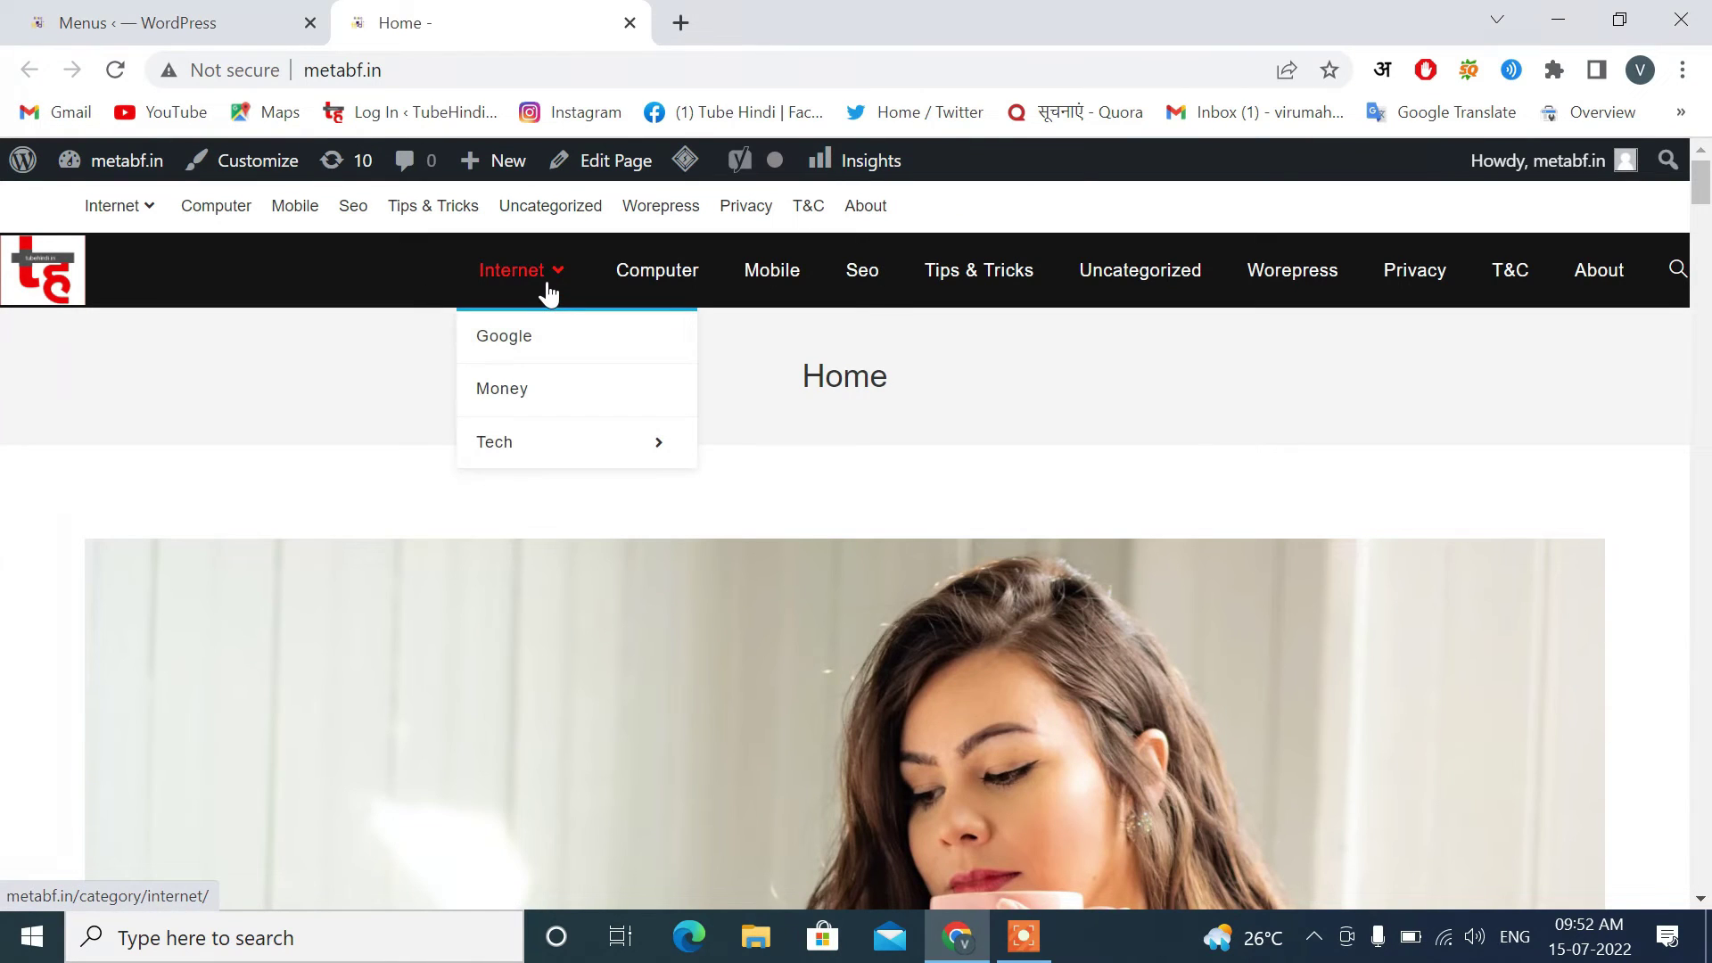
mouse_move(516, 454)
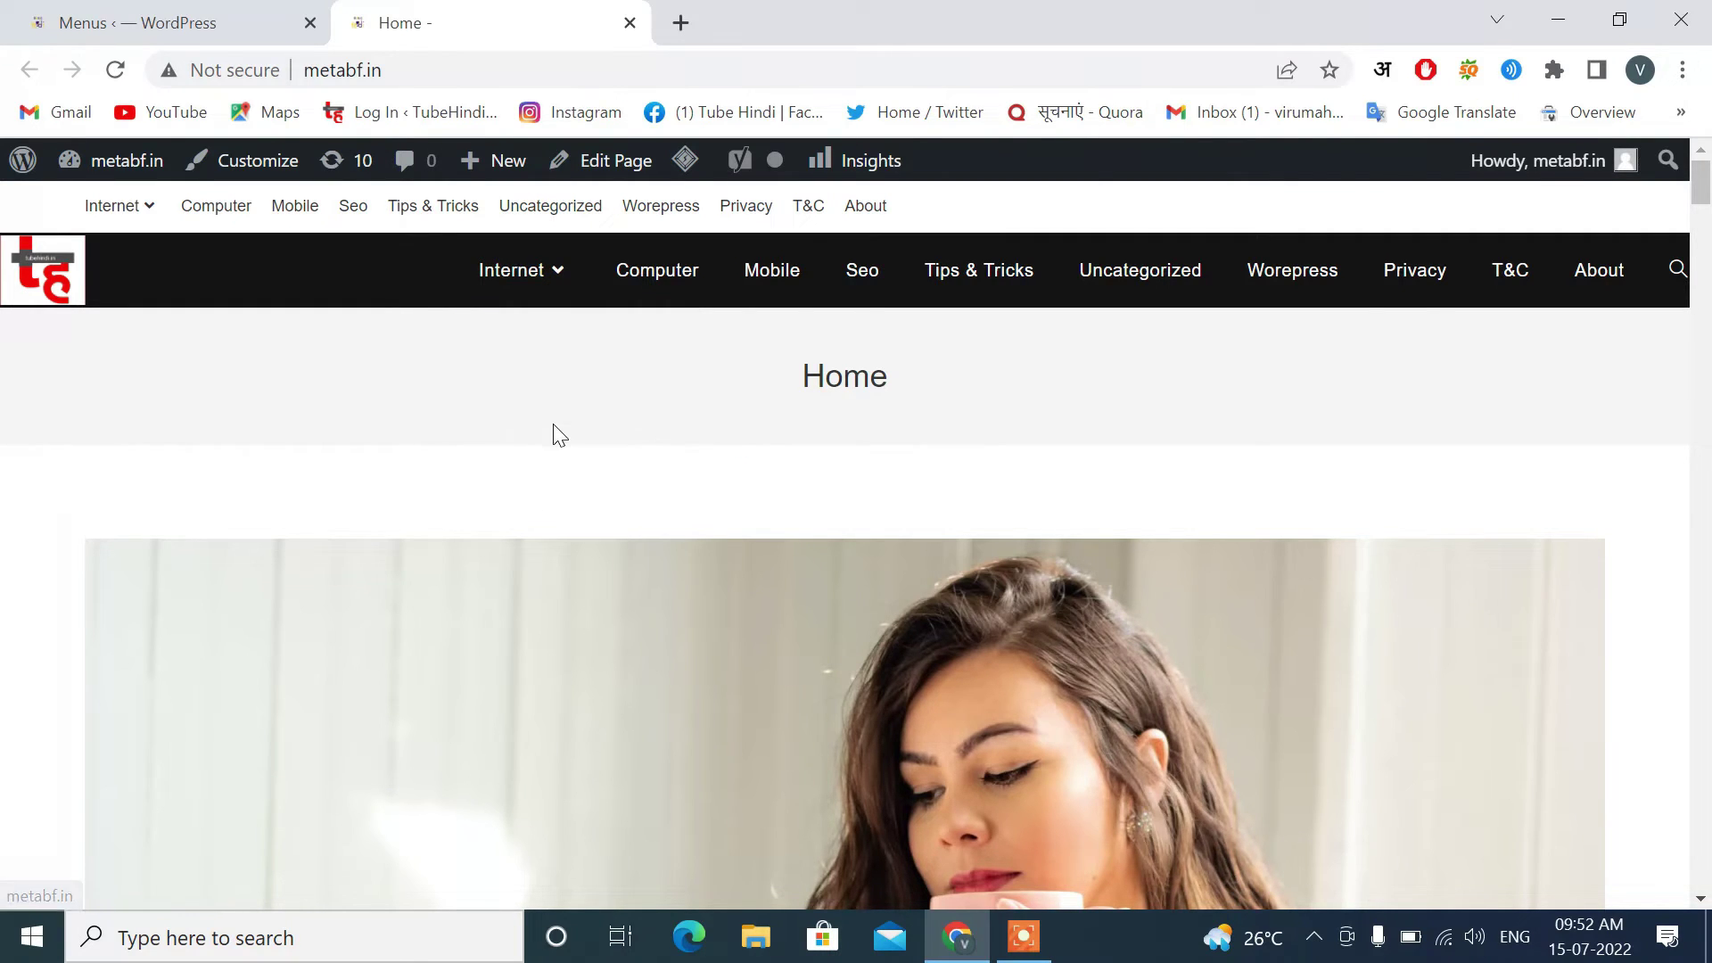
mouse_move(567, 439)
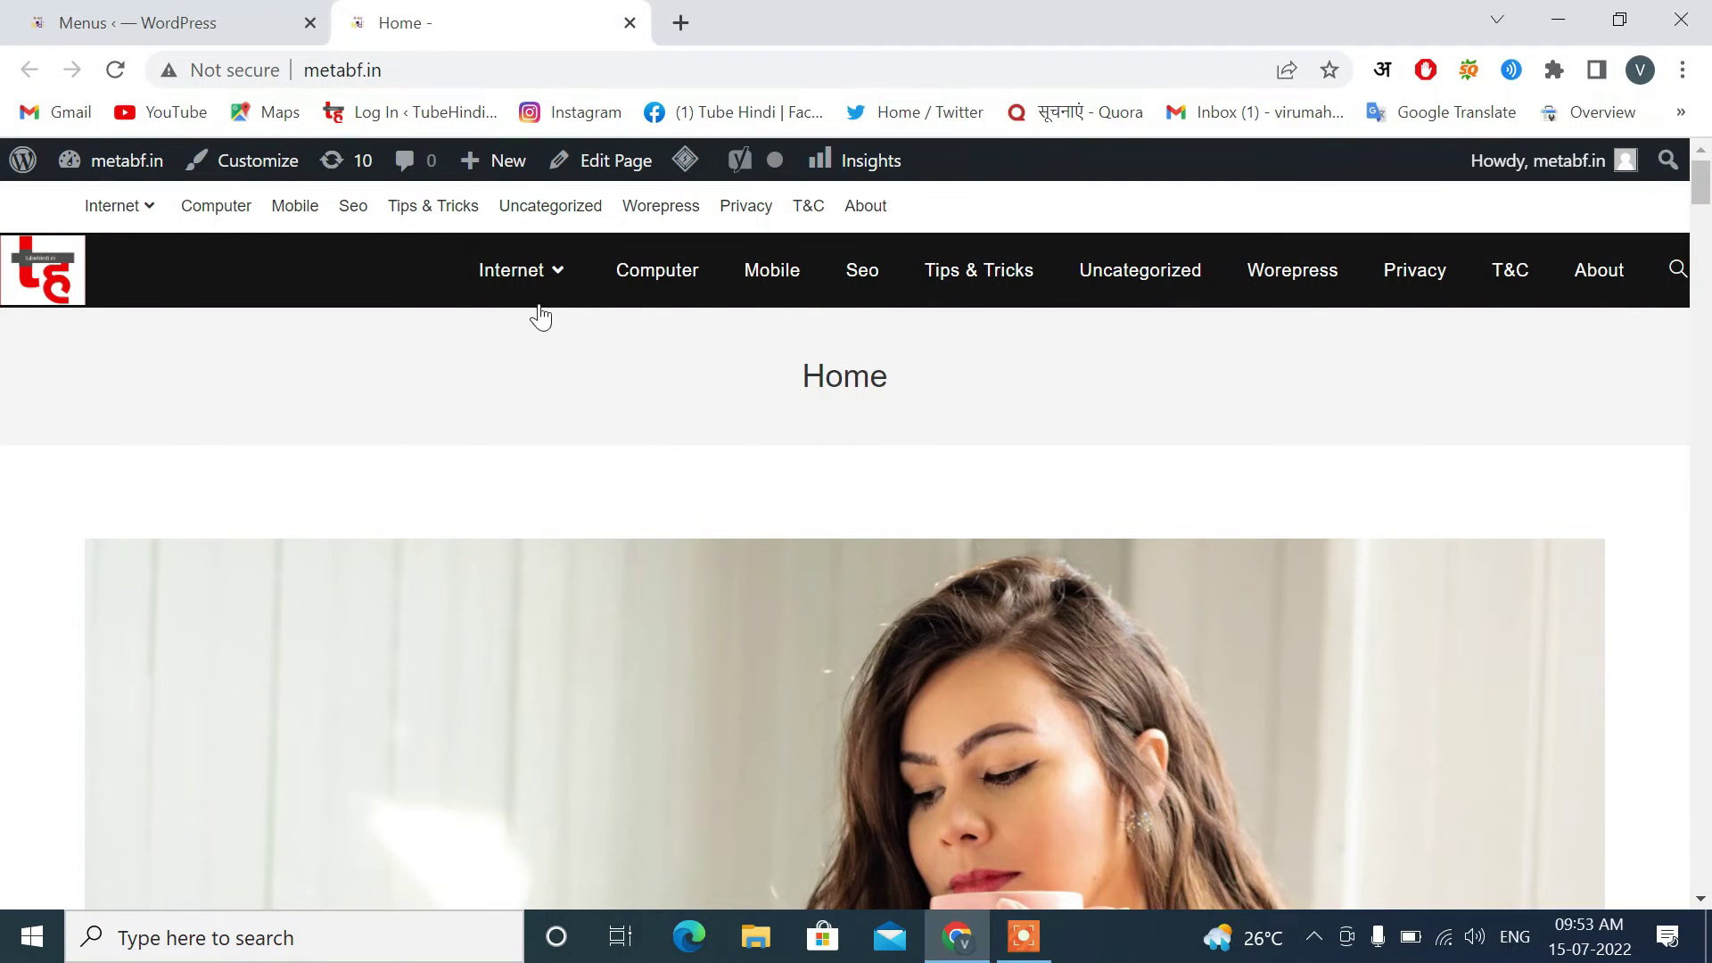
mouse_move(548, 290)
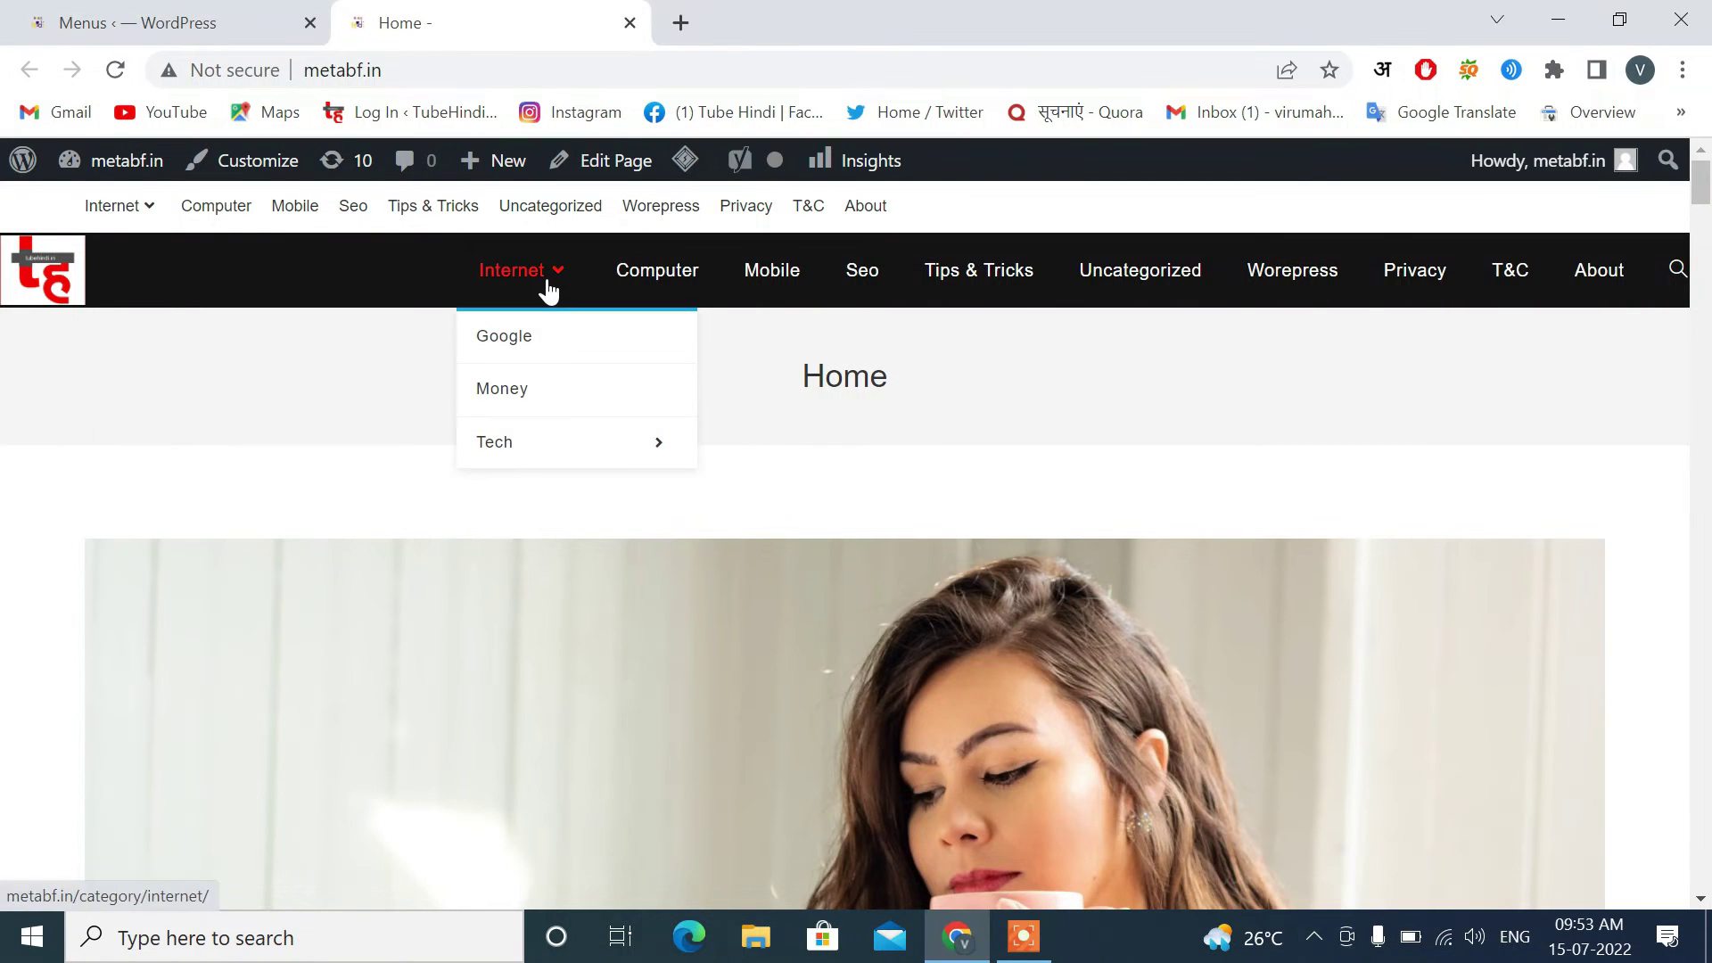
mouse_move(518, 458)
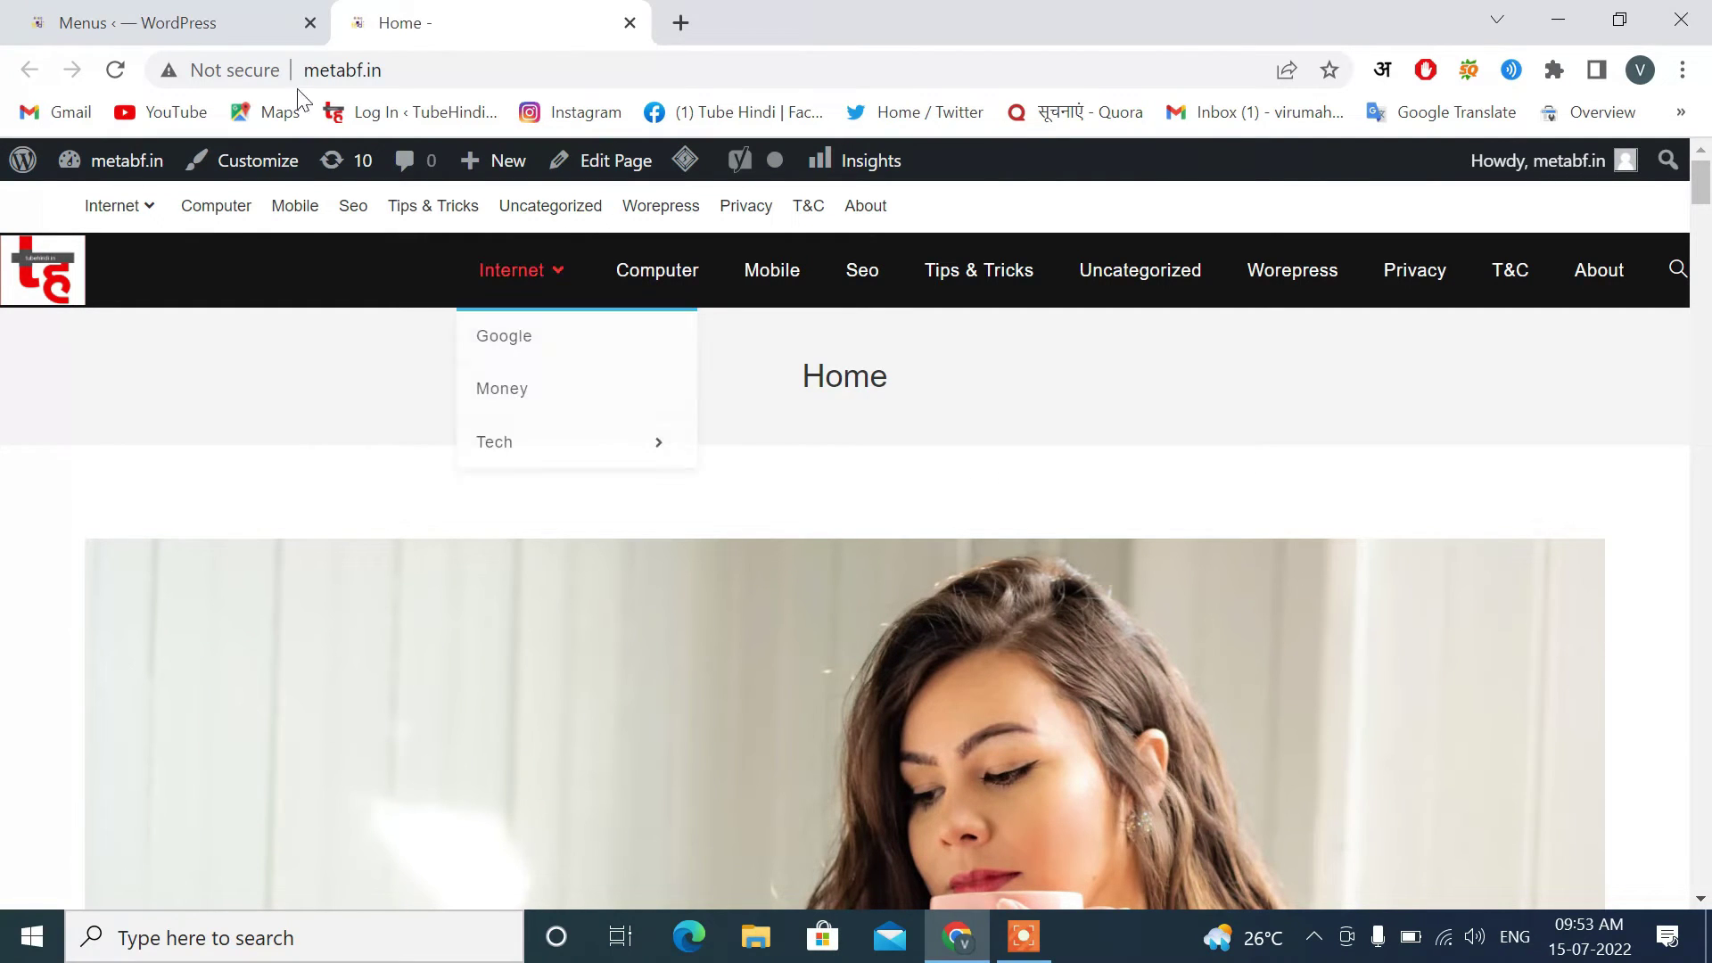
Return to the structure of Menu 1 and nest the Seo category as a sub item of YouTube.
click(134, 17)
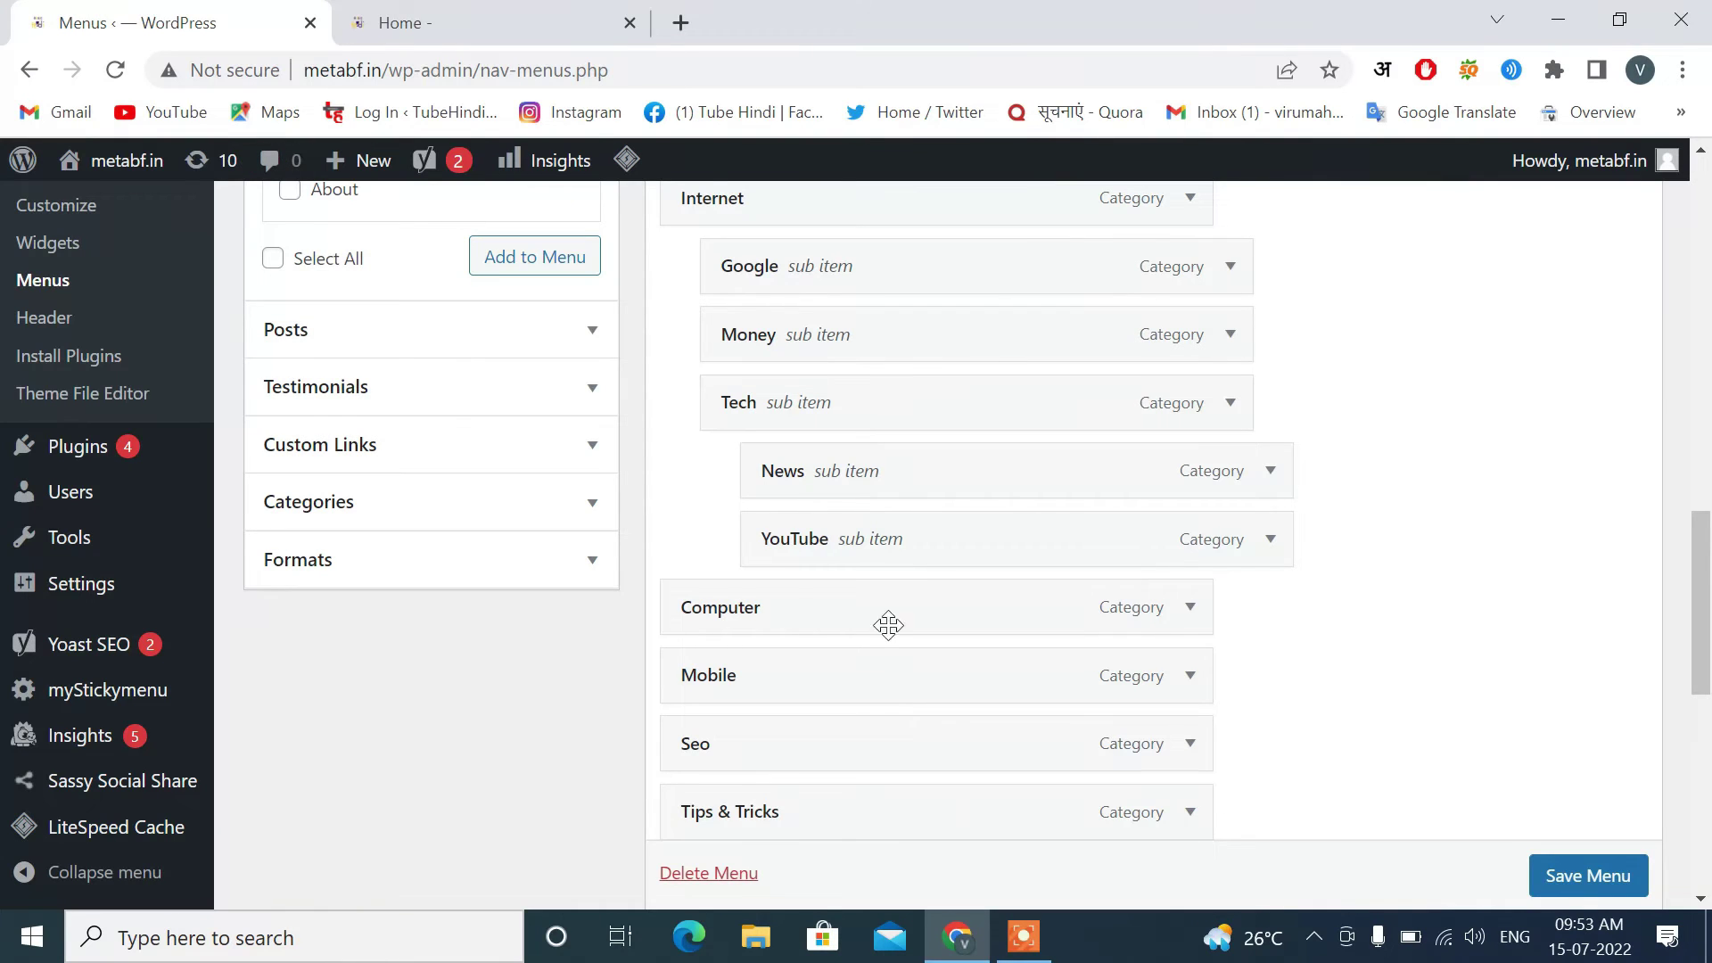
drag(741, 751, 890, 613)
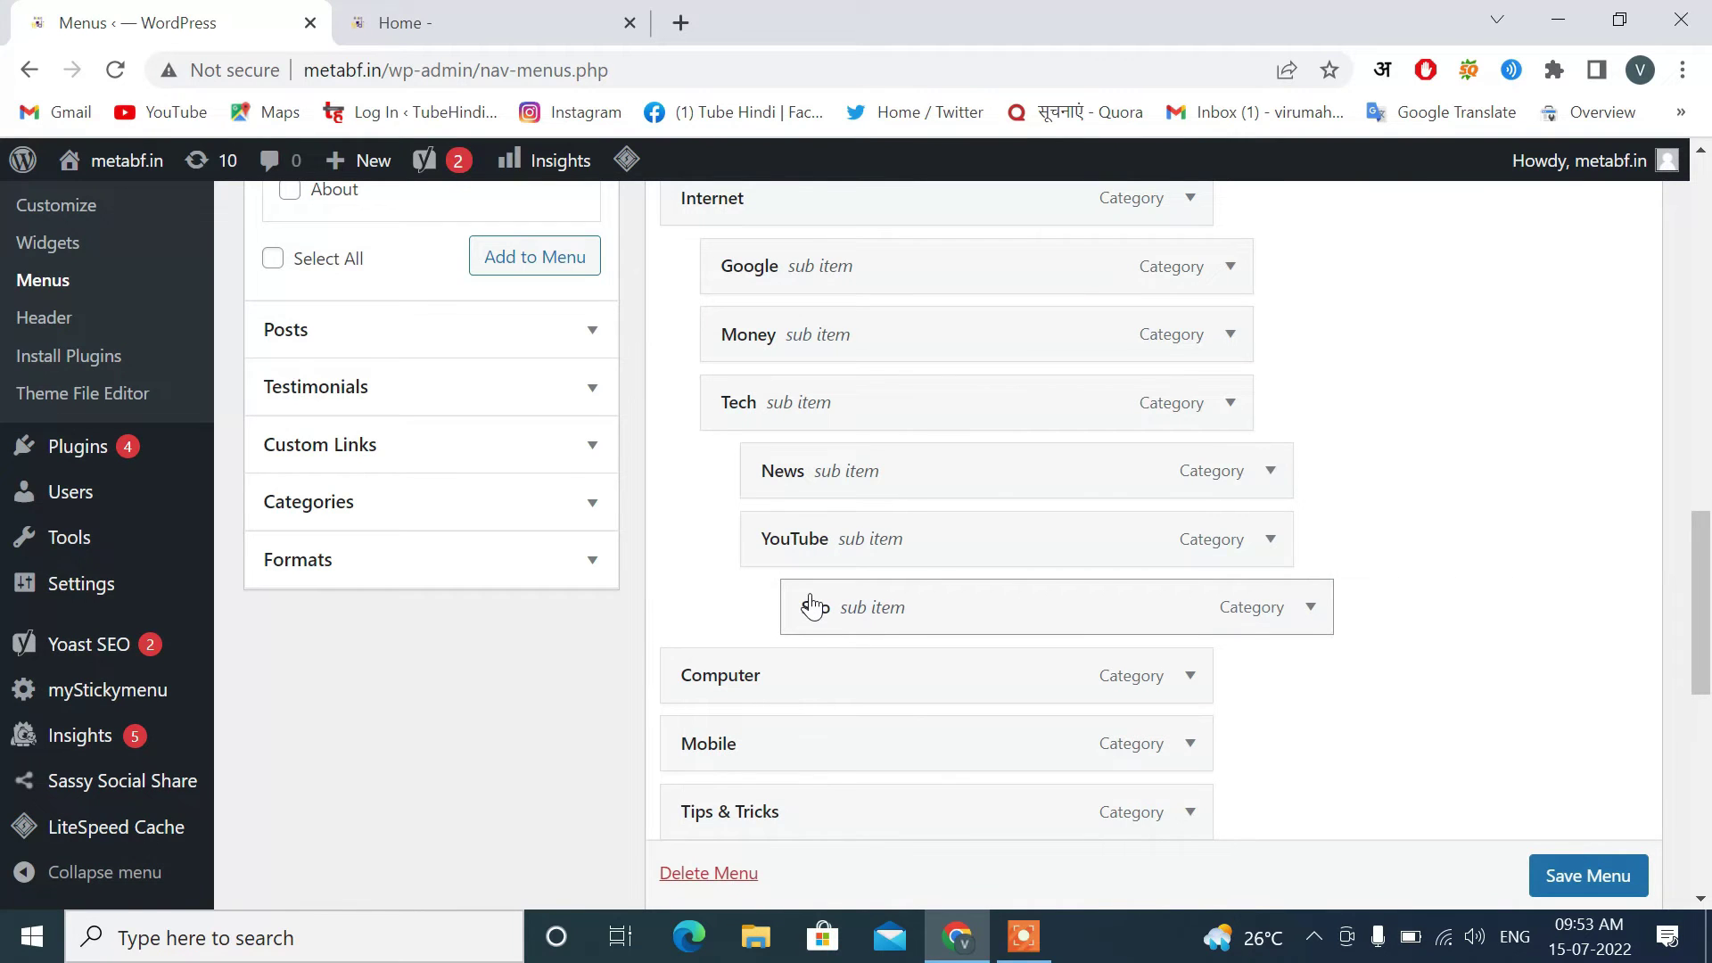
scroll(812, 601, up, 1)
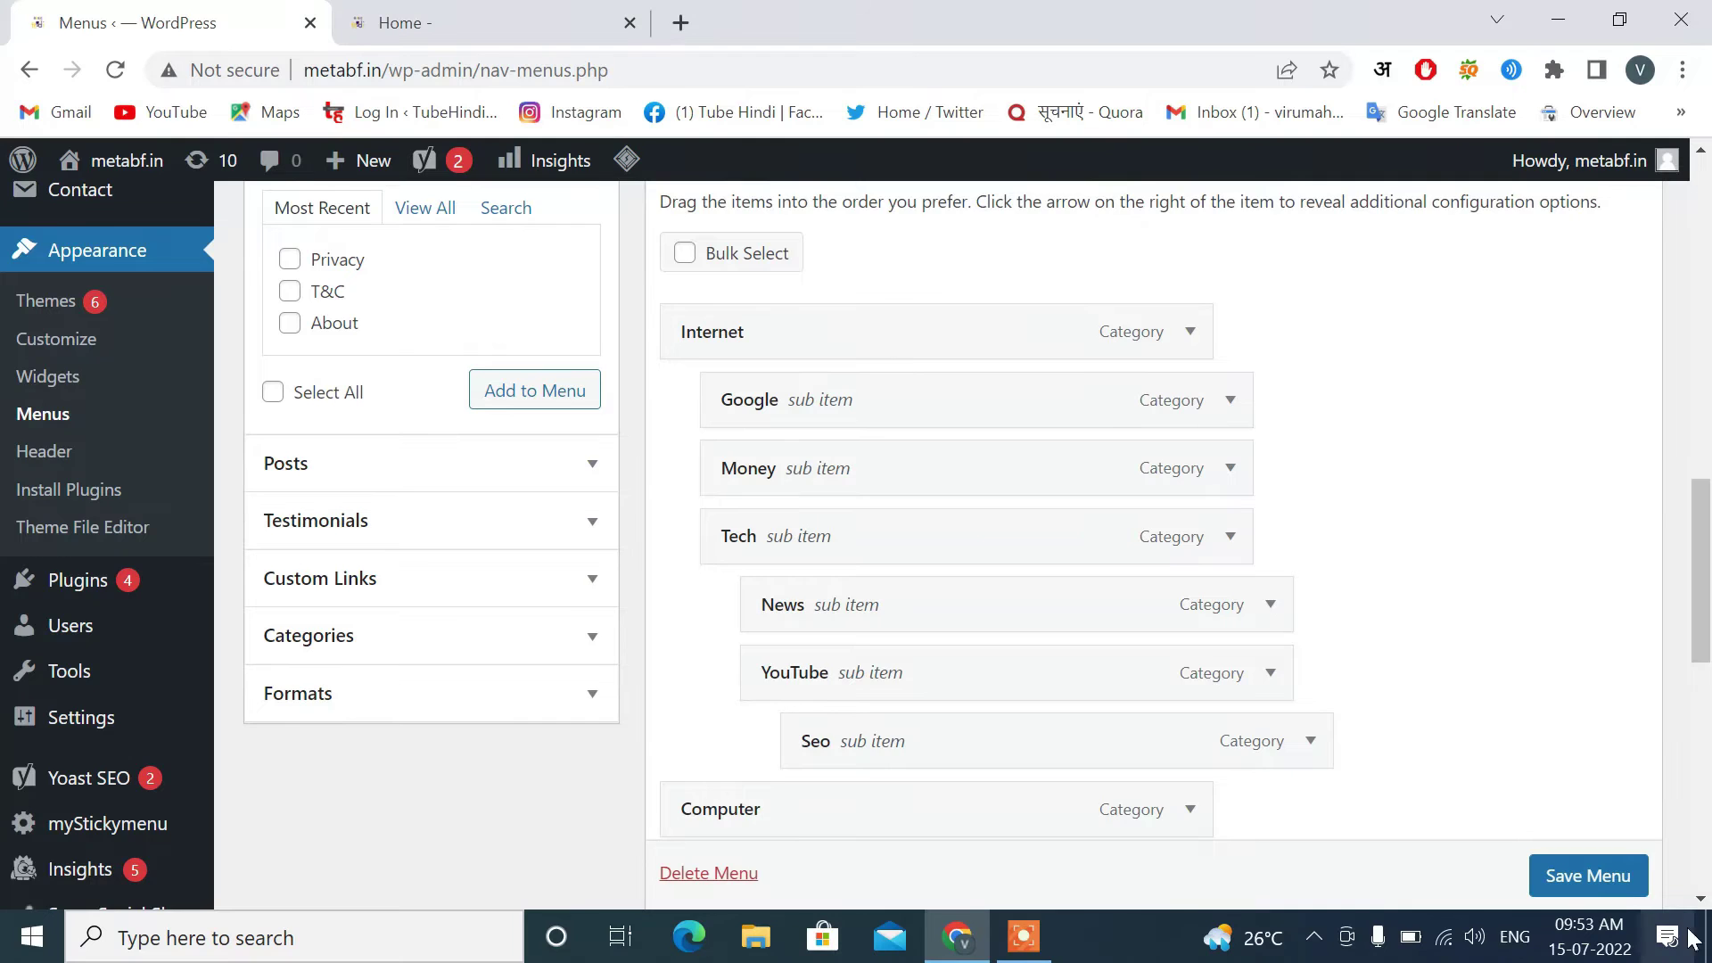
scroll(1632, 879, down, 1)
Save Menu 1 and reload the homepage to check the YouTube submenu inside Internet and Tech.
click(1632, 878)
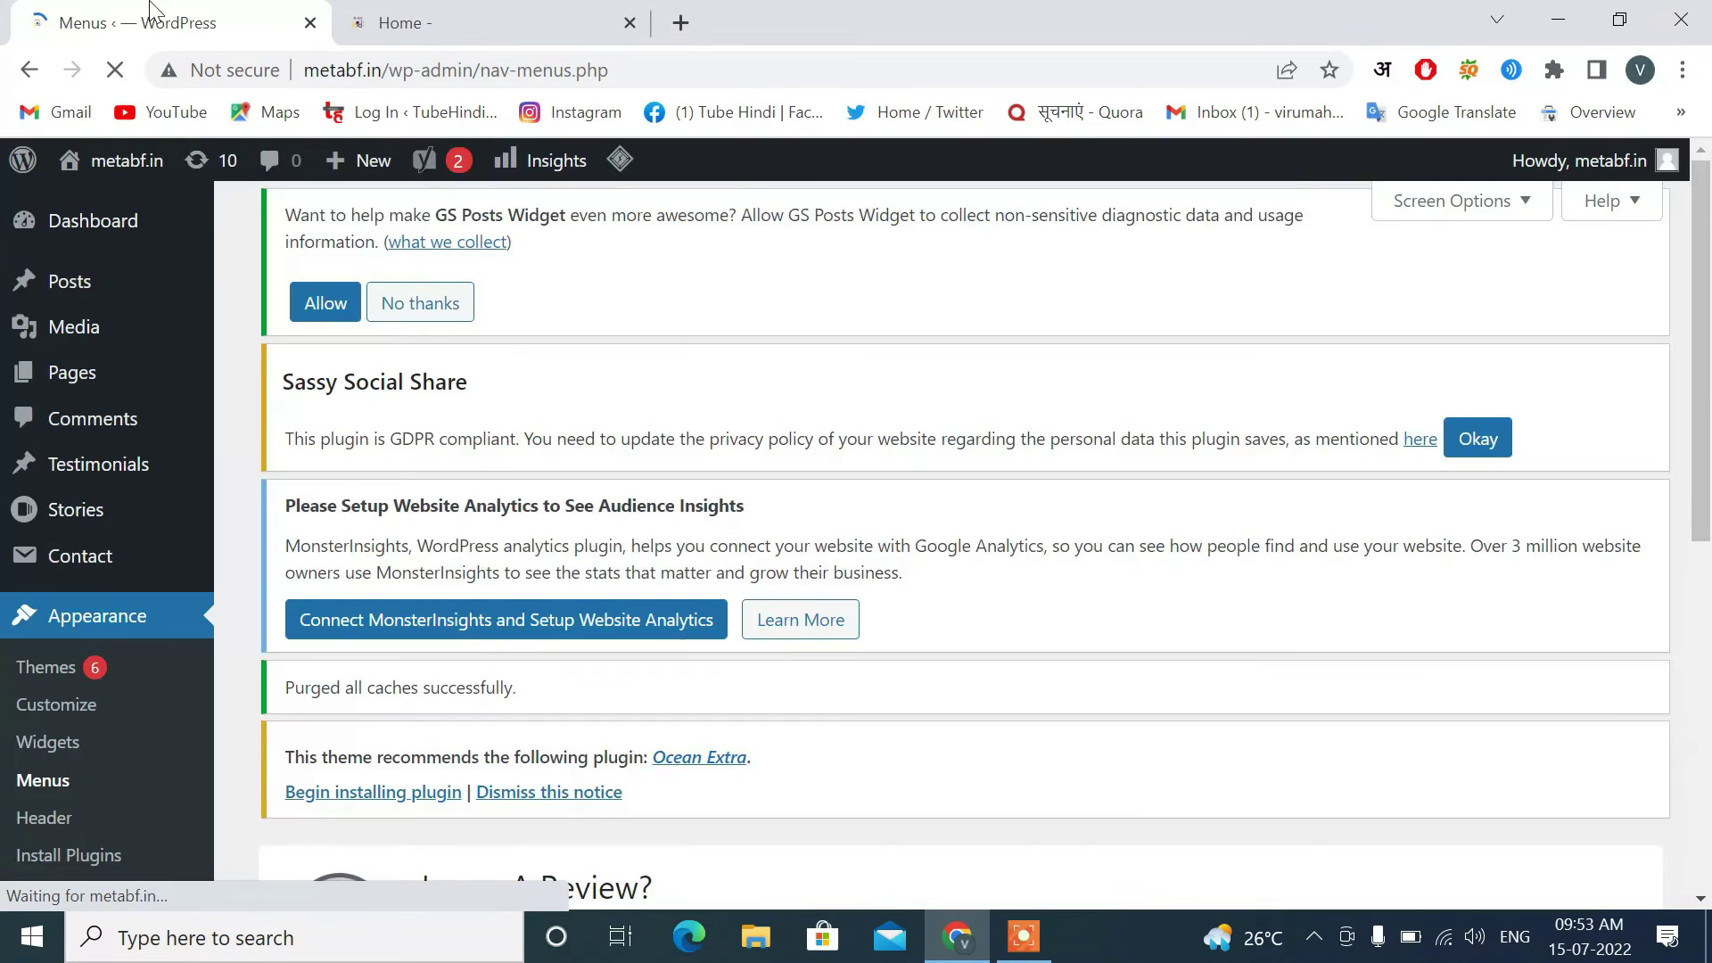
click(446, 13)
click(107, 85)
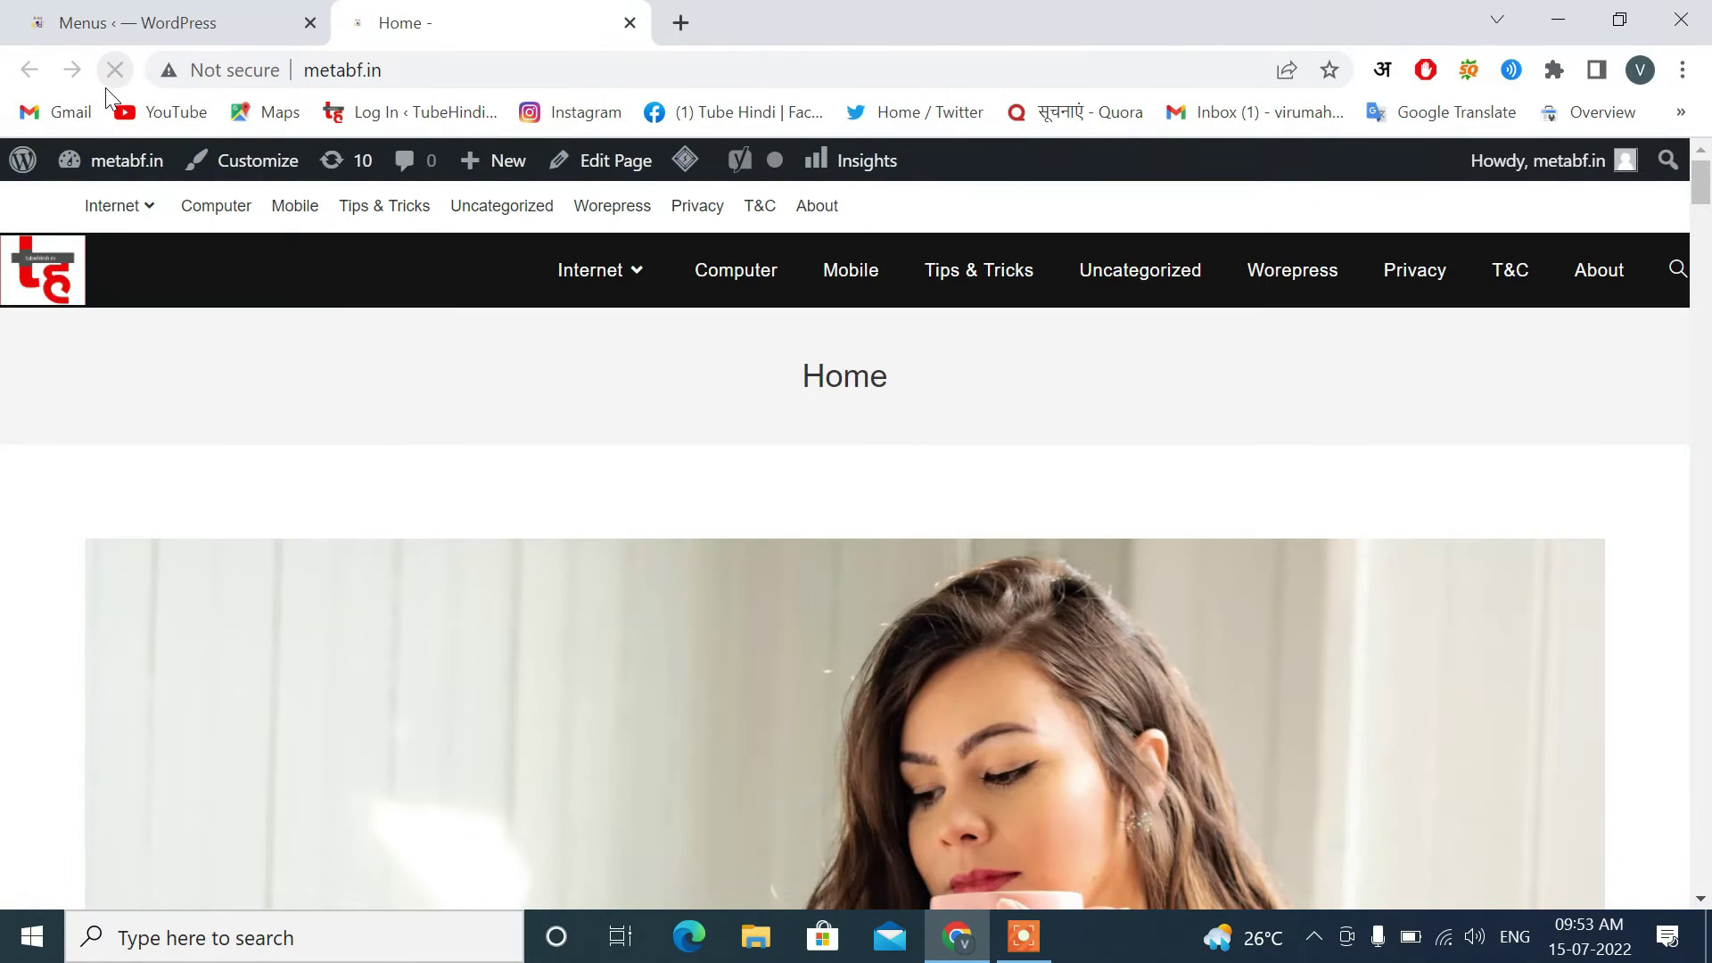
mouse_move(634, 272)
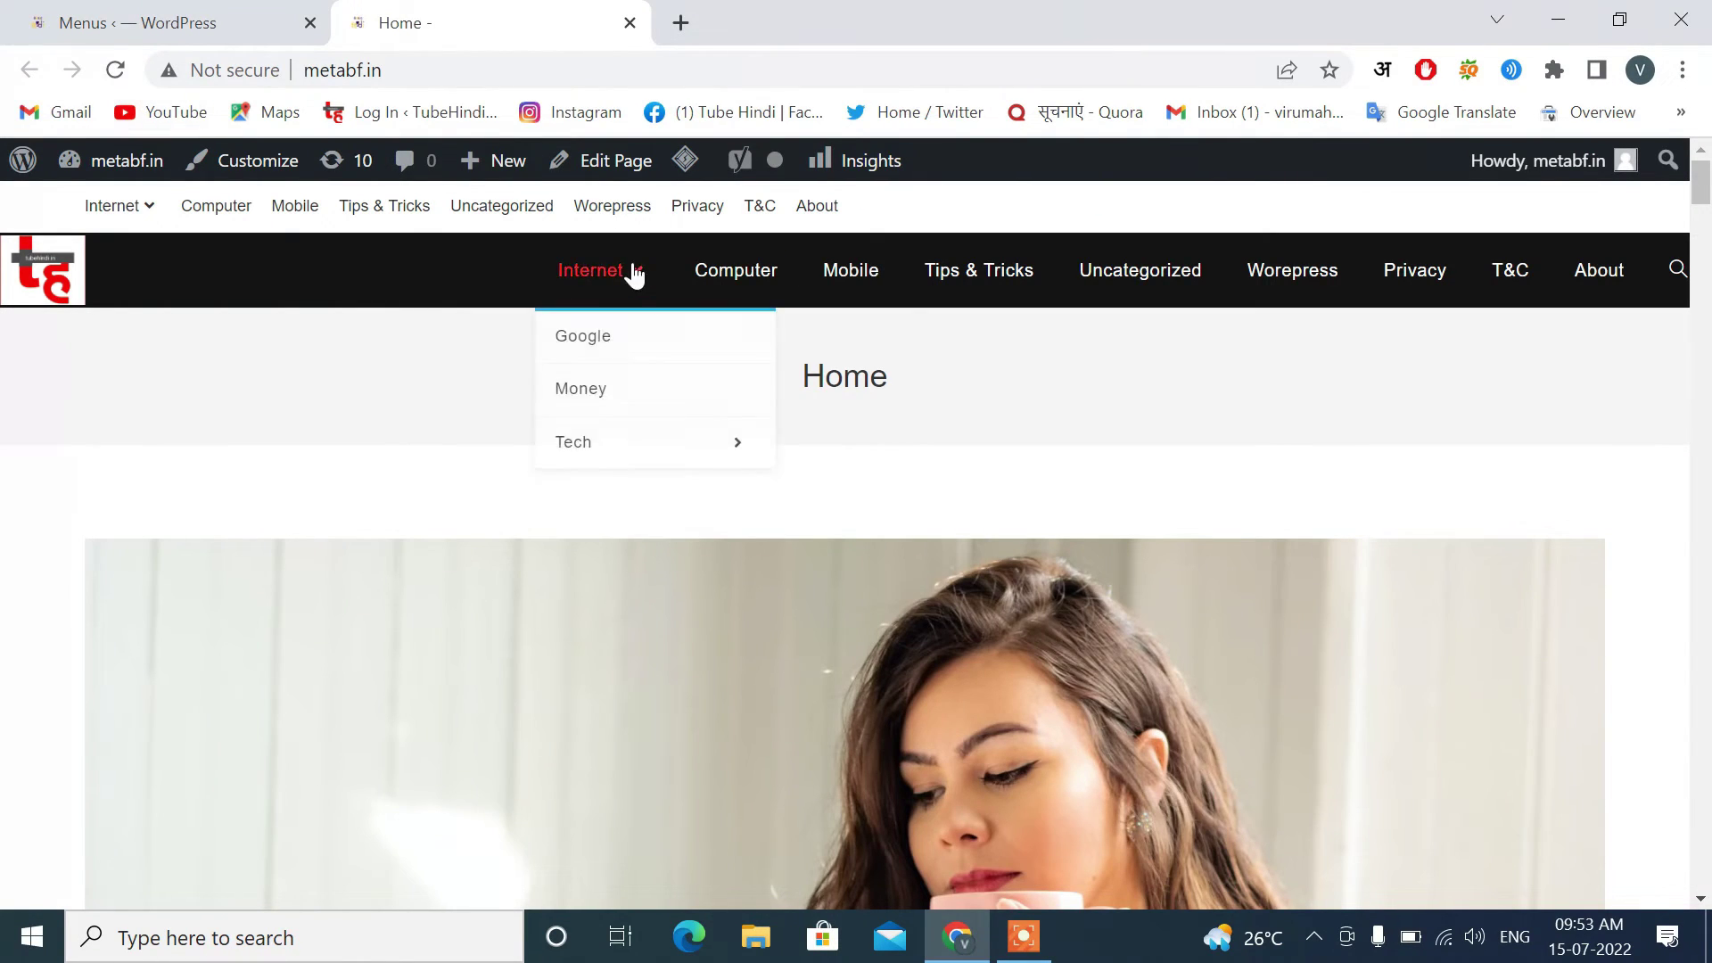
mouse_move(625, 446)
mouse_move(1005, 506)
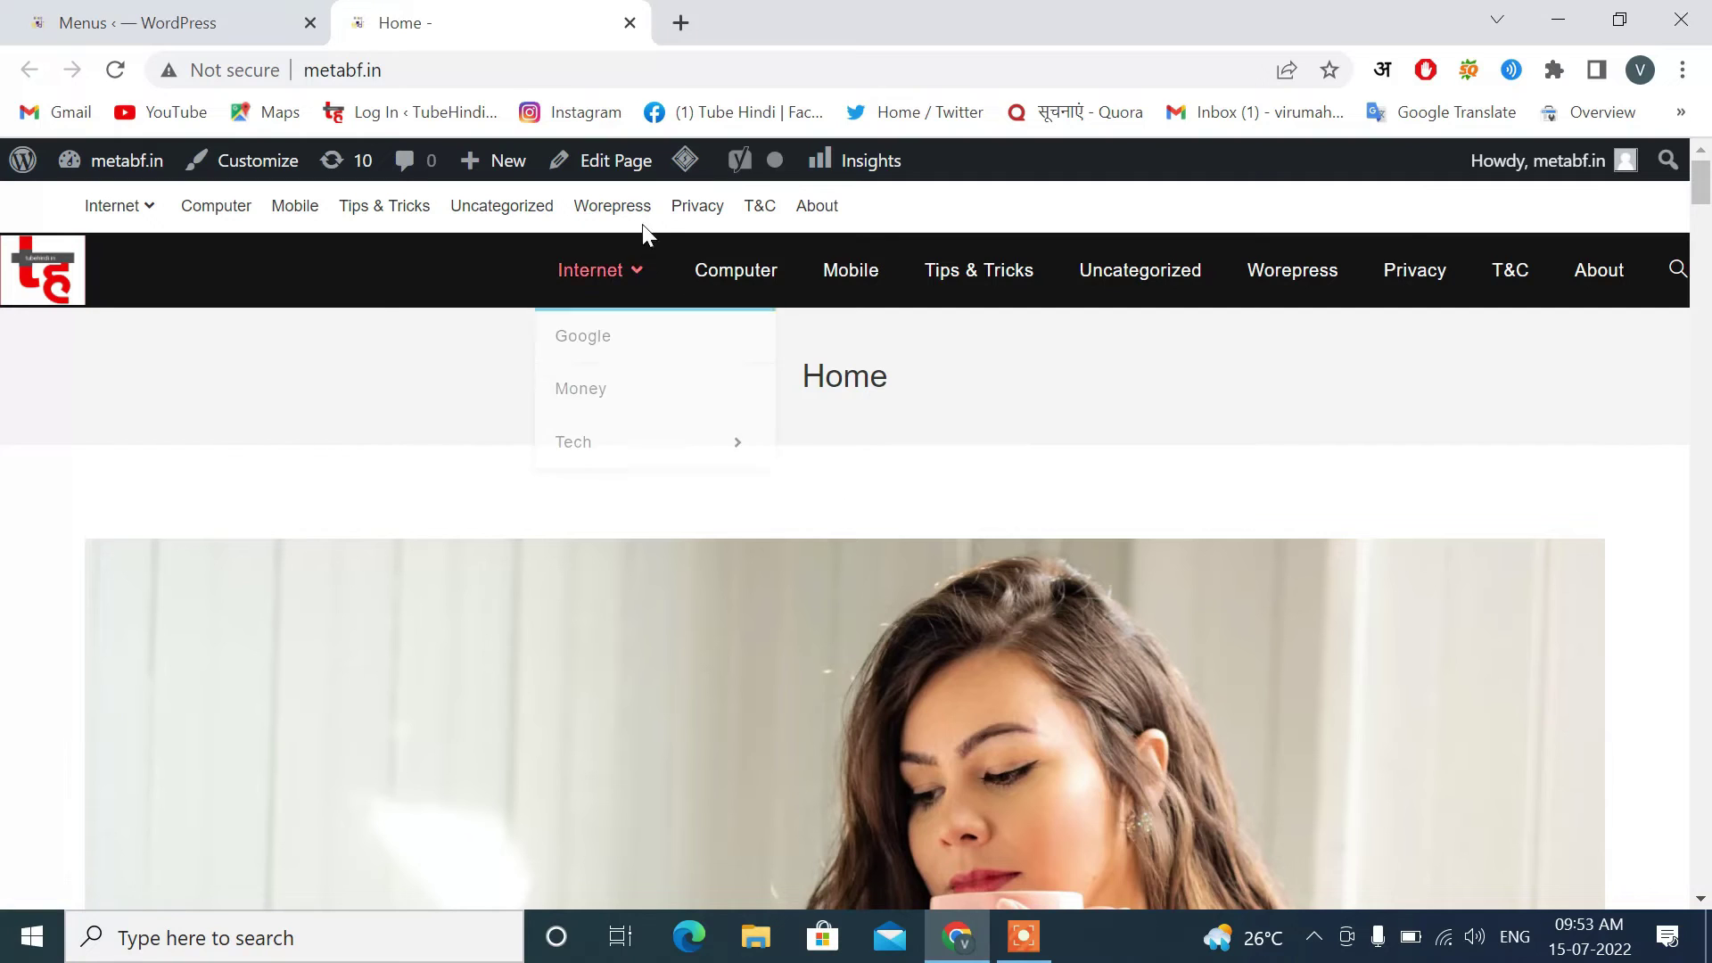
mouse_move(853, 499)
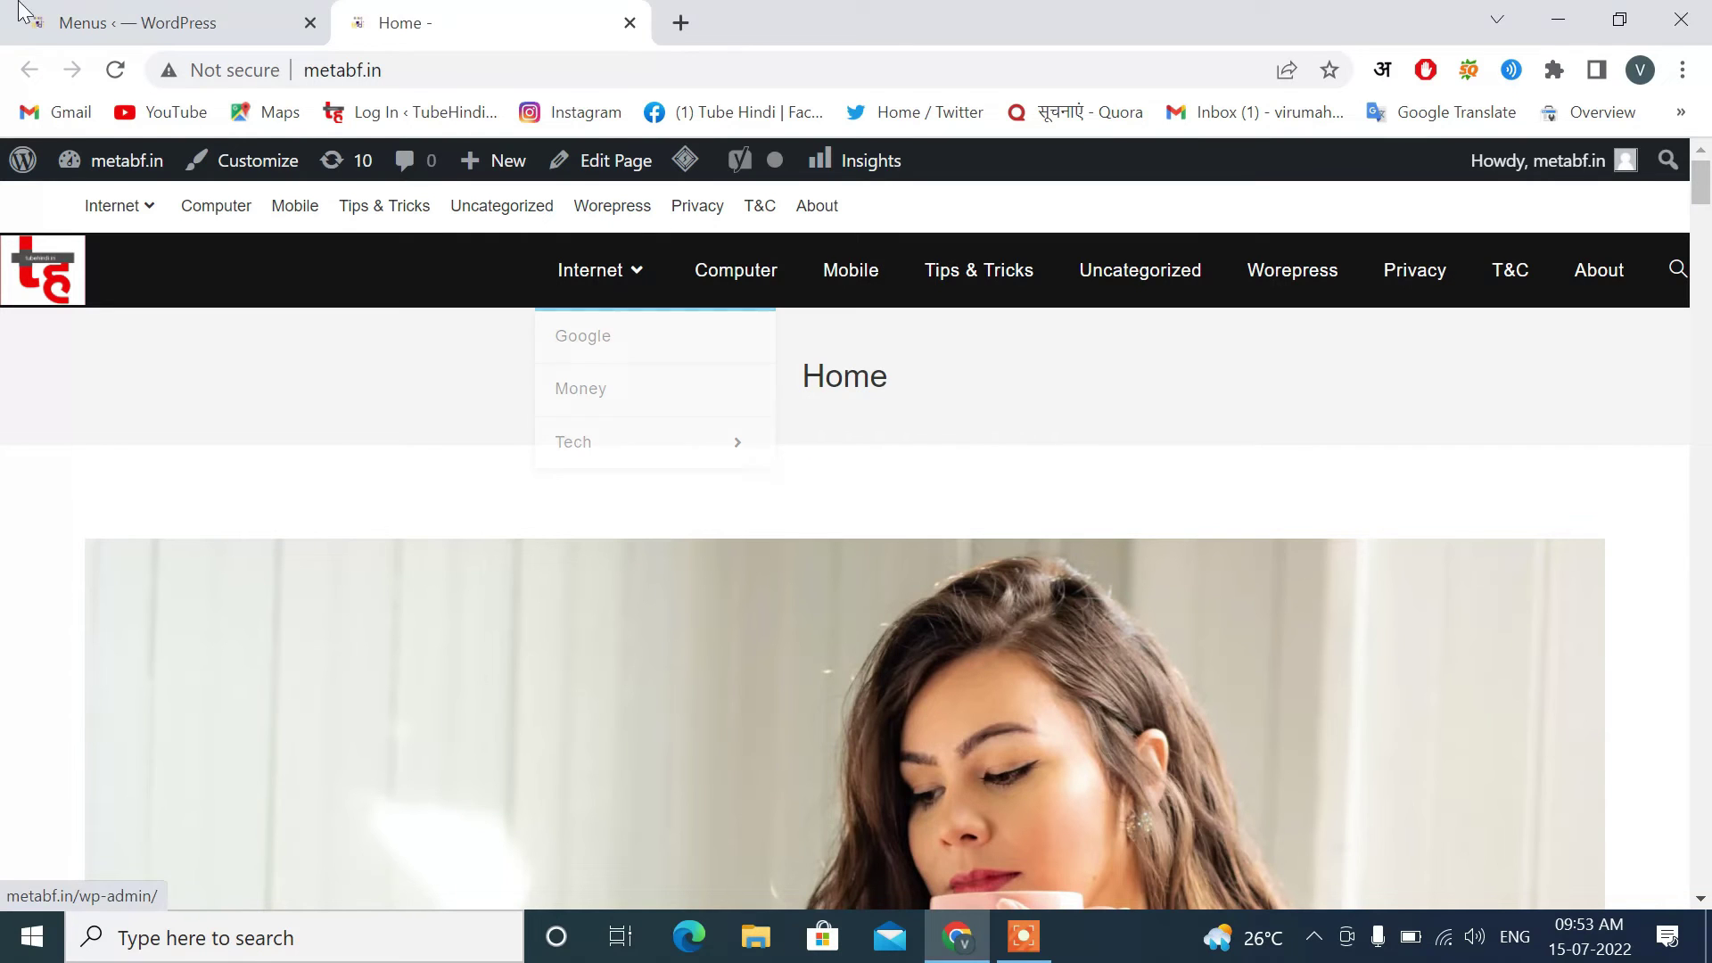
click(107, 17)
click(361, 14)
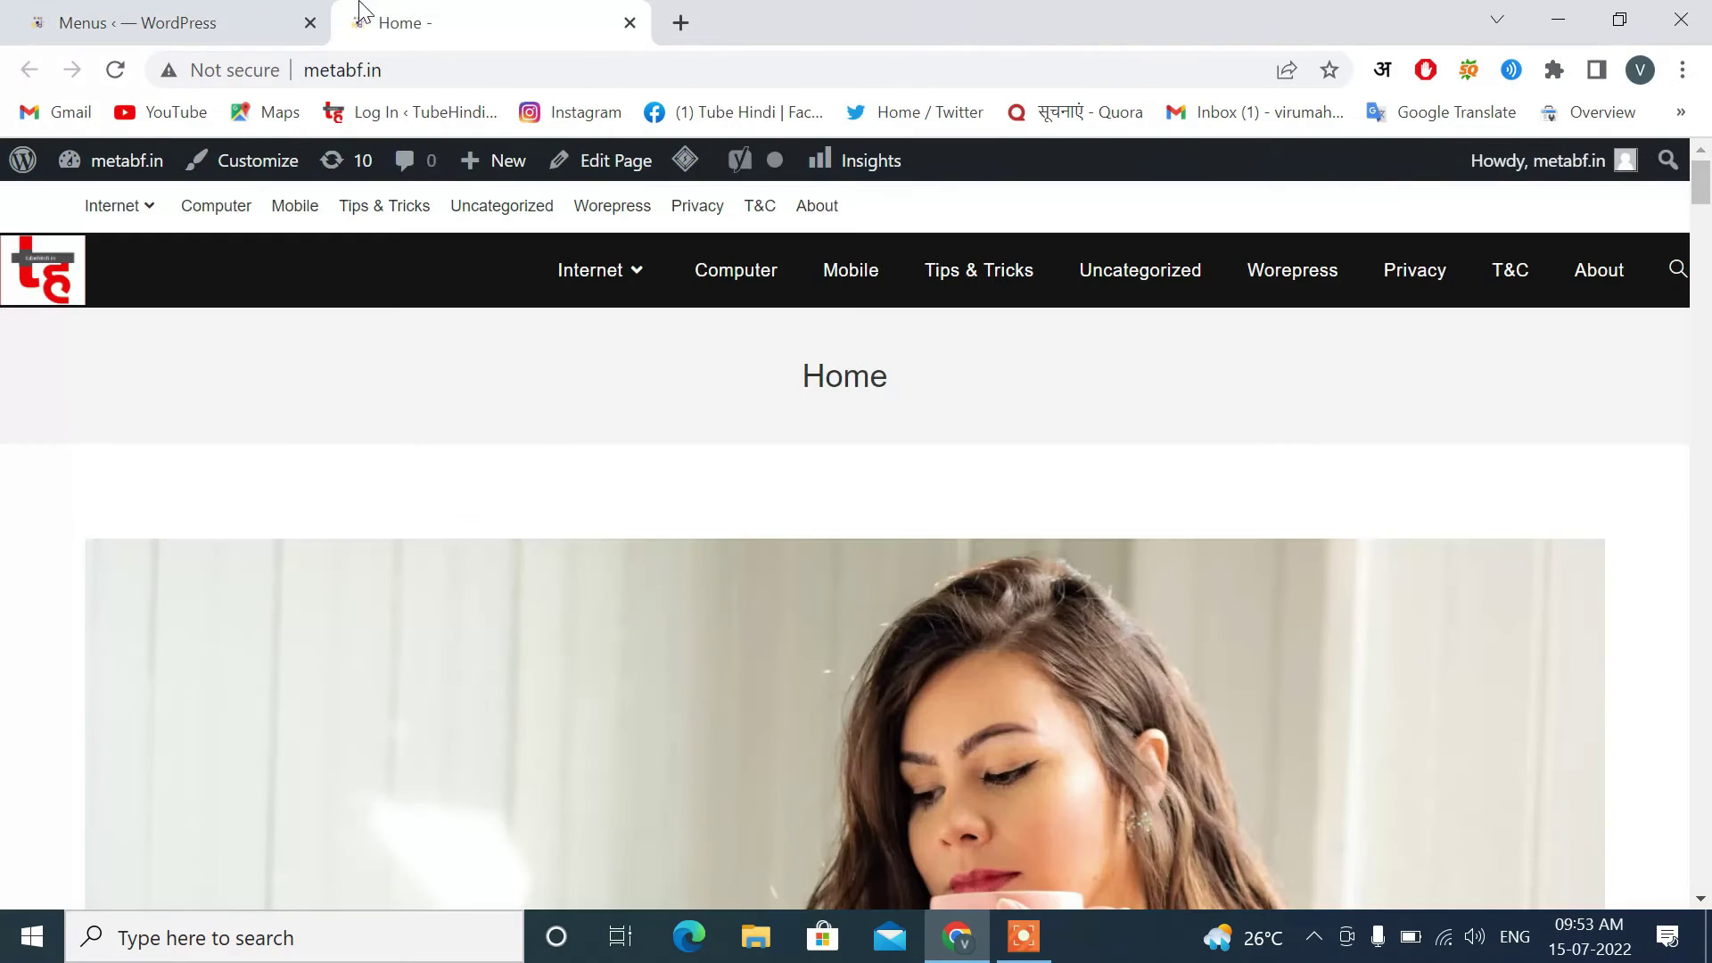
In the menu structure, nest Mobile and Tips & Tricks as sub items of Computer, and Worepress as a sub item of Uncategorized.
click(196, 18)
scroll(871, 591, down, 5)
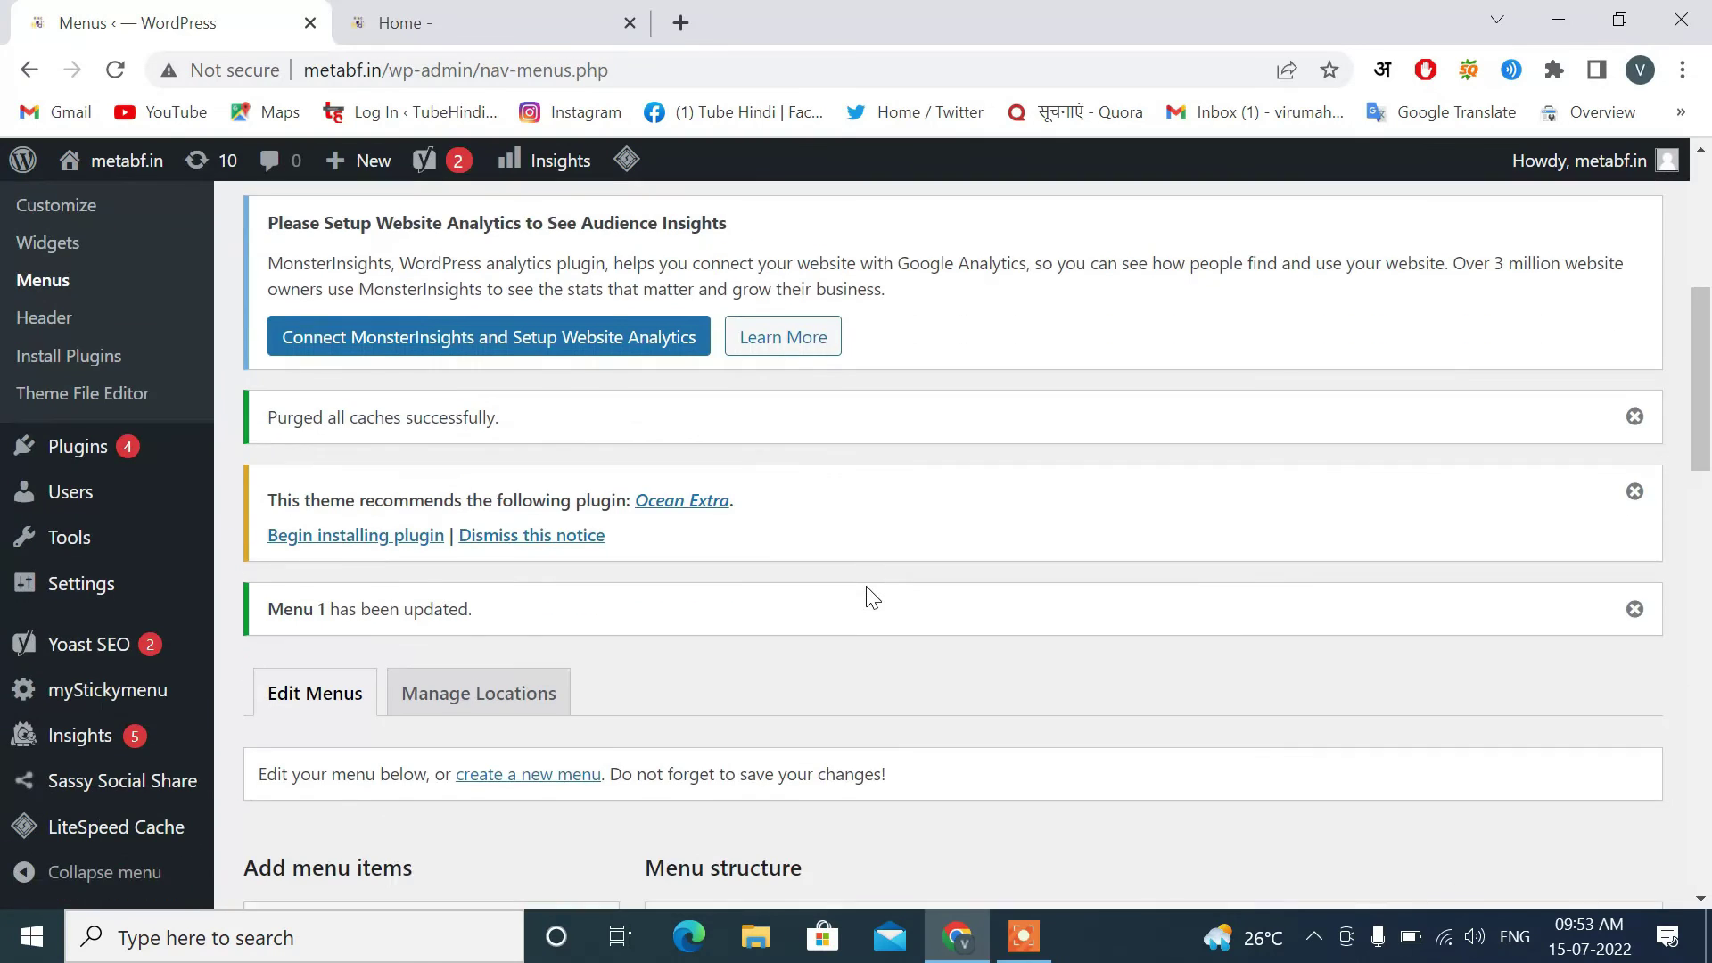
scroll(870, 598, down, 8)
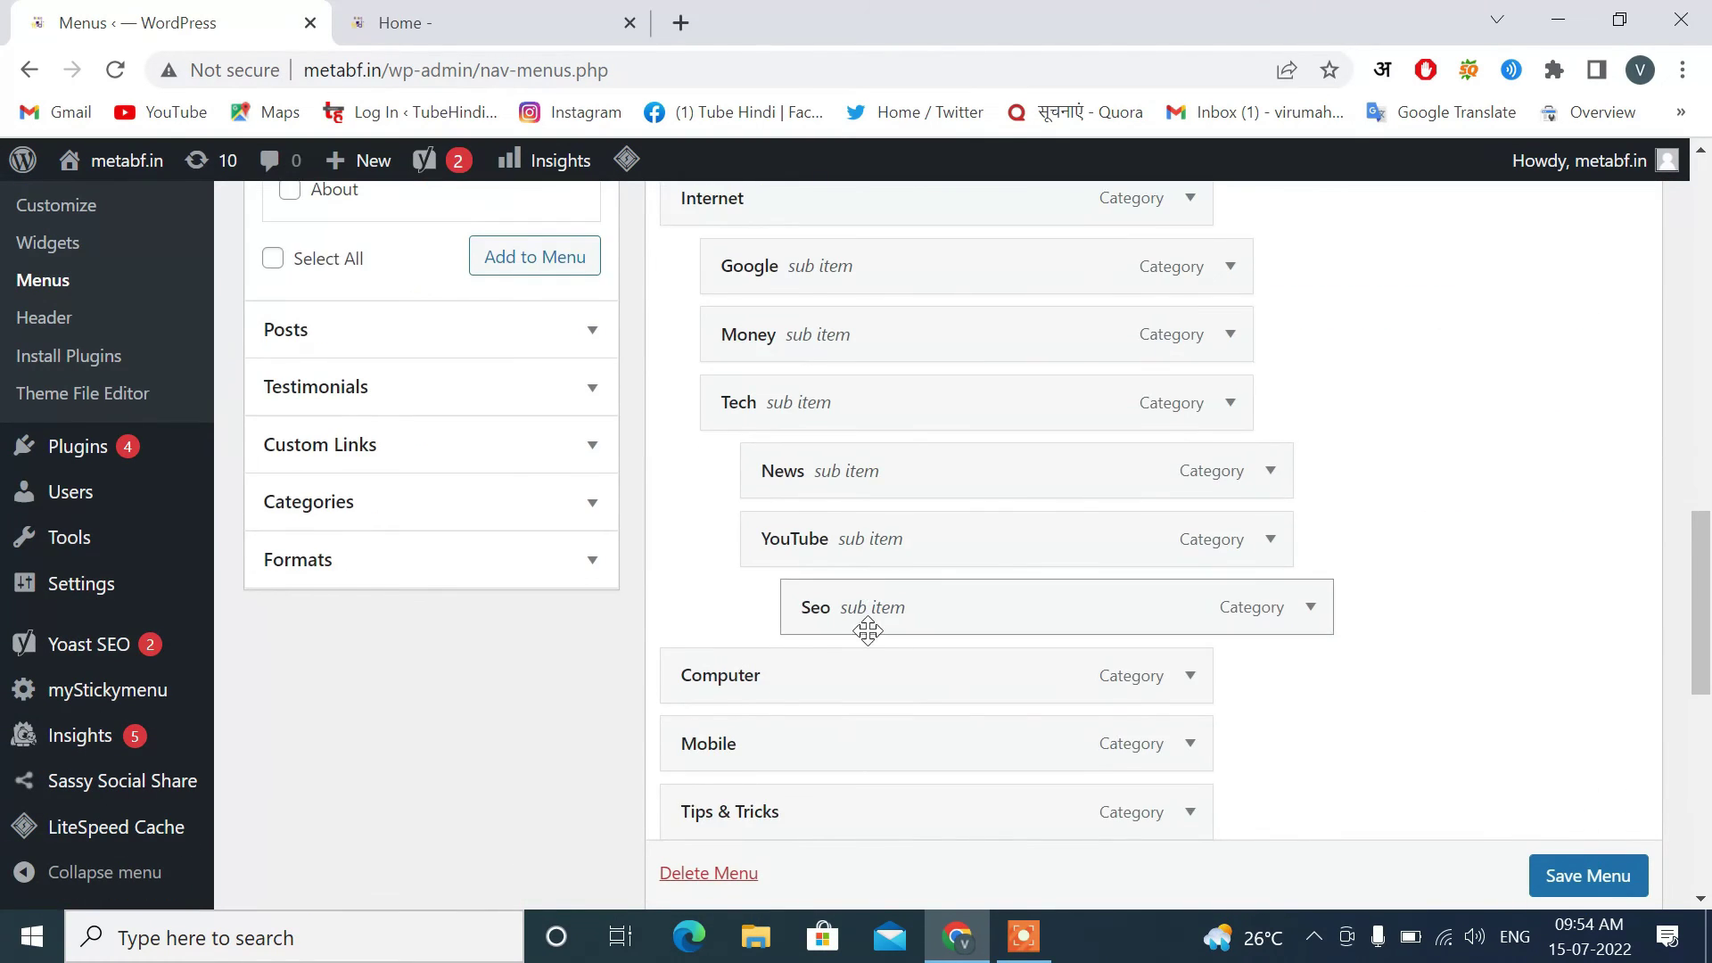
scroll(765, 656, down, 2)
drag(781, 615, 818, 608)
drag(795, 684, 841, 688)
scroll(826, 699, down, 1)
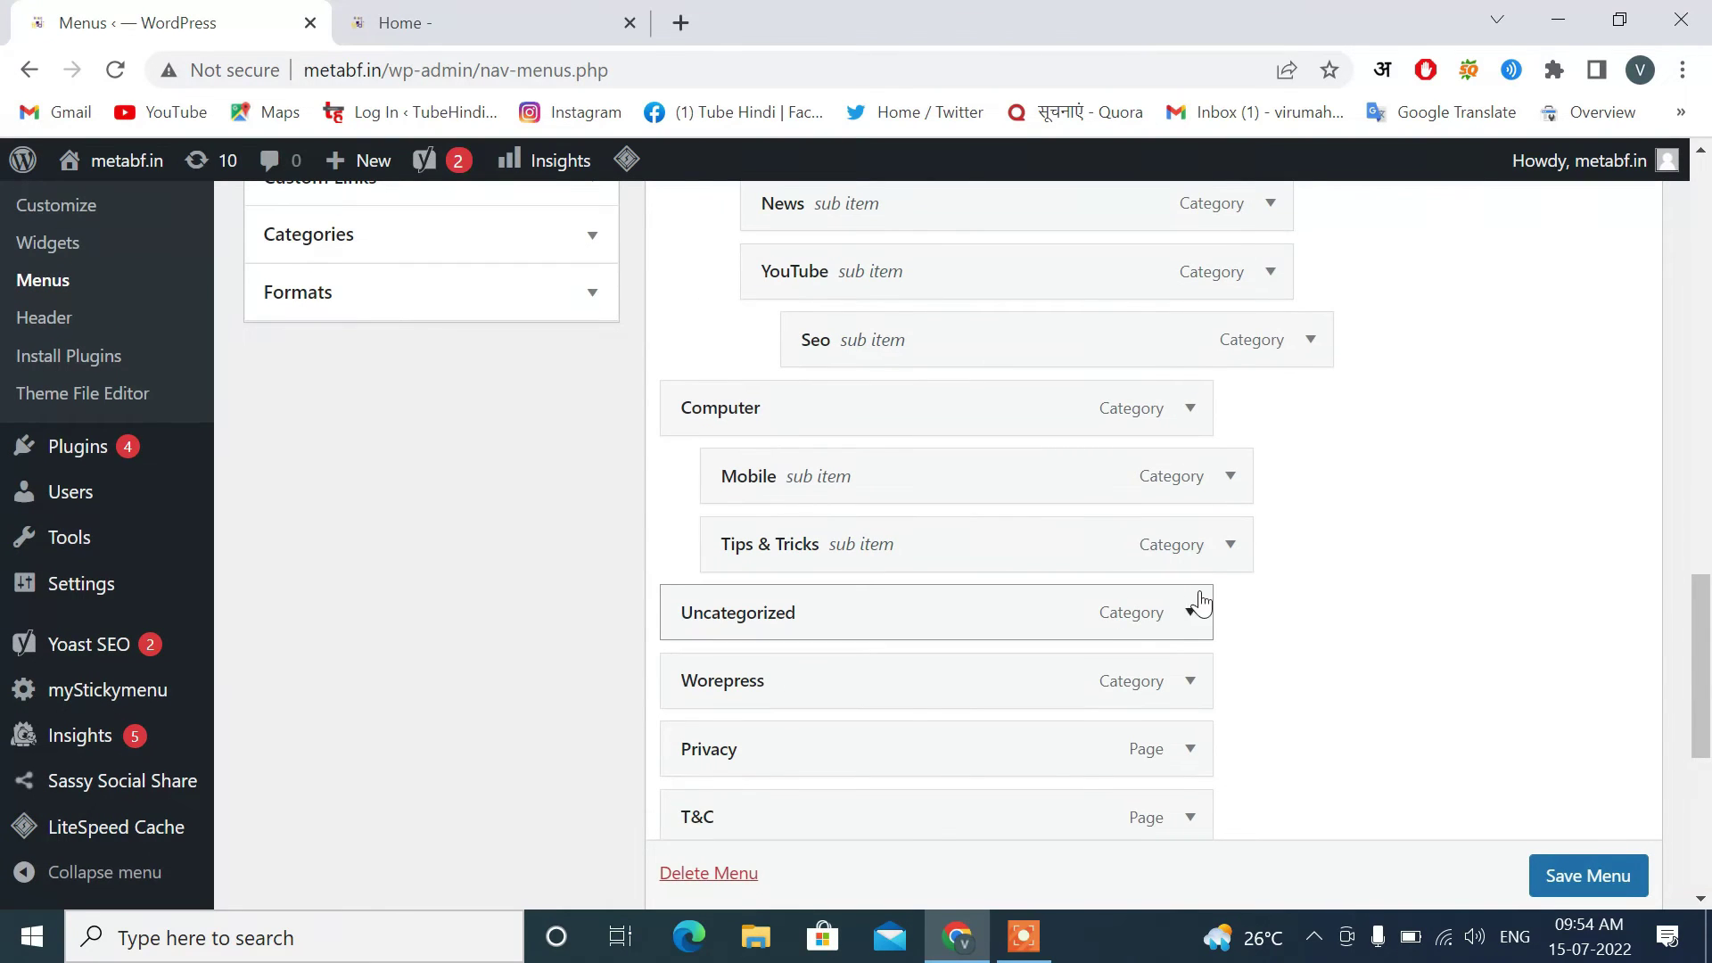
drag(847, 696, 909, 689)
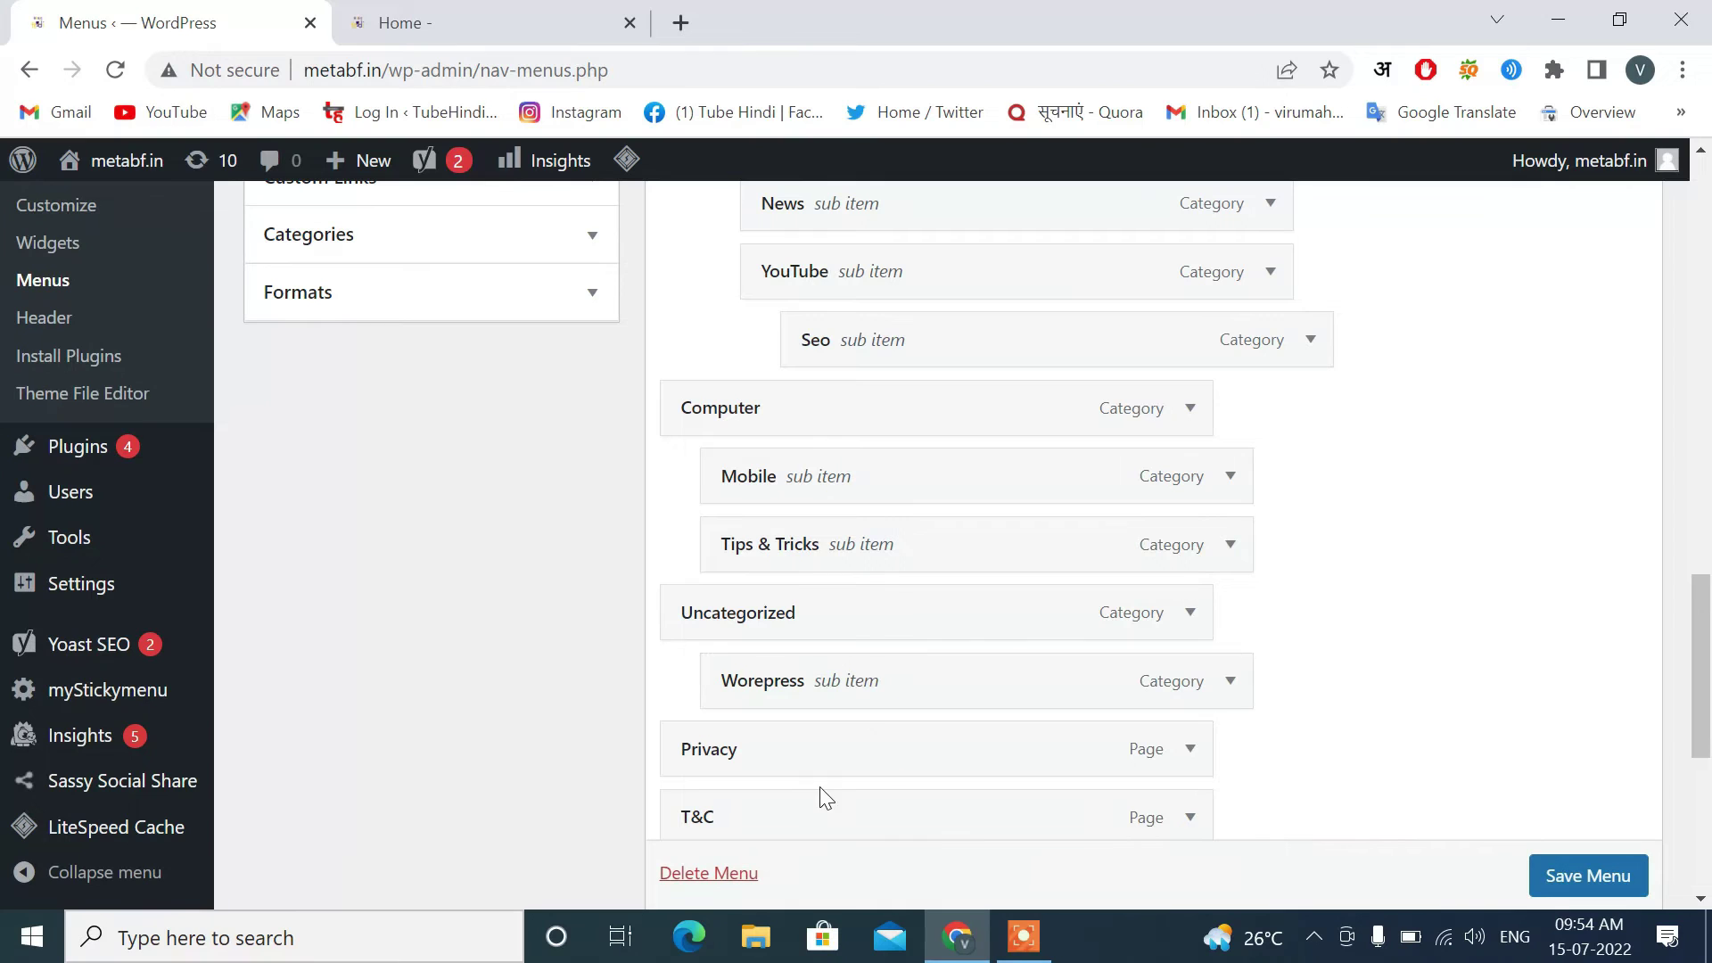
Move the About page above Privacy and nest the Privacy and T&C pages as sub items of About.
scroll(814, 769, down, 1)
drag(799, 692, 860, 699)
drag(779, 760, 772, 620)
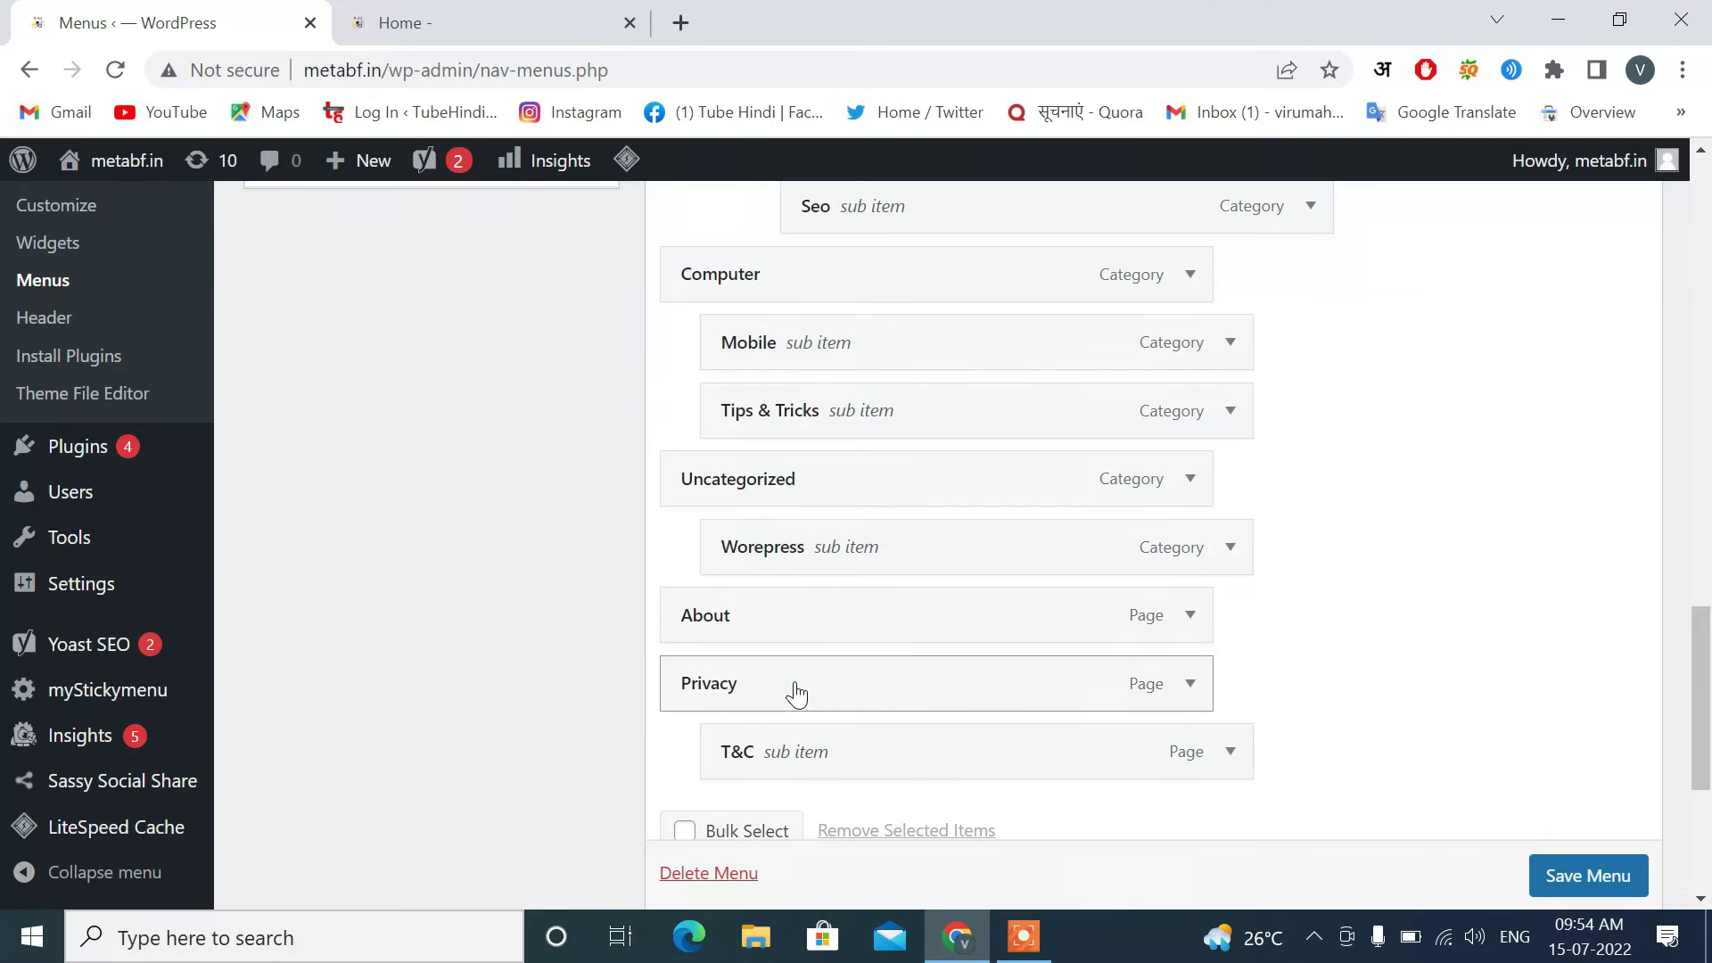
drag(883, 683, 945, 683)
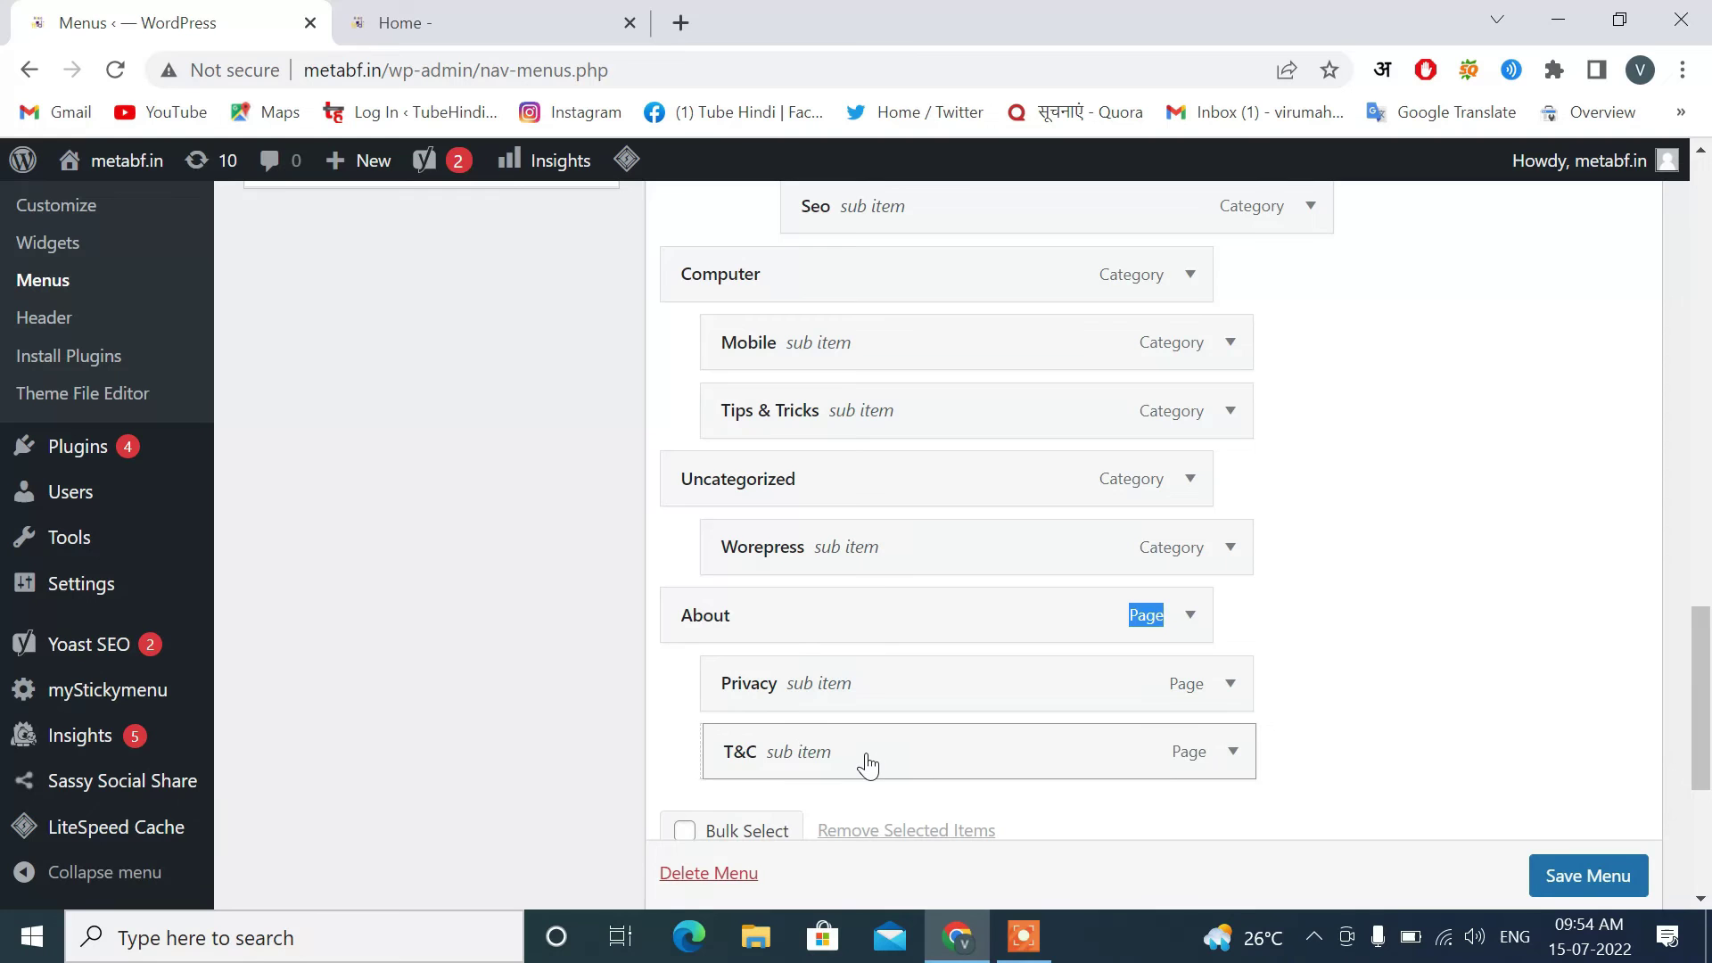
drag(857, 753, 901, 749)
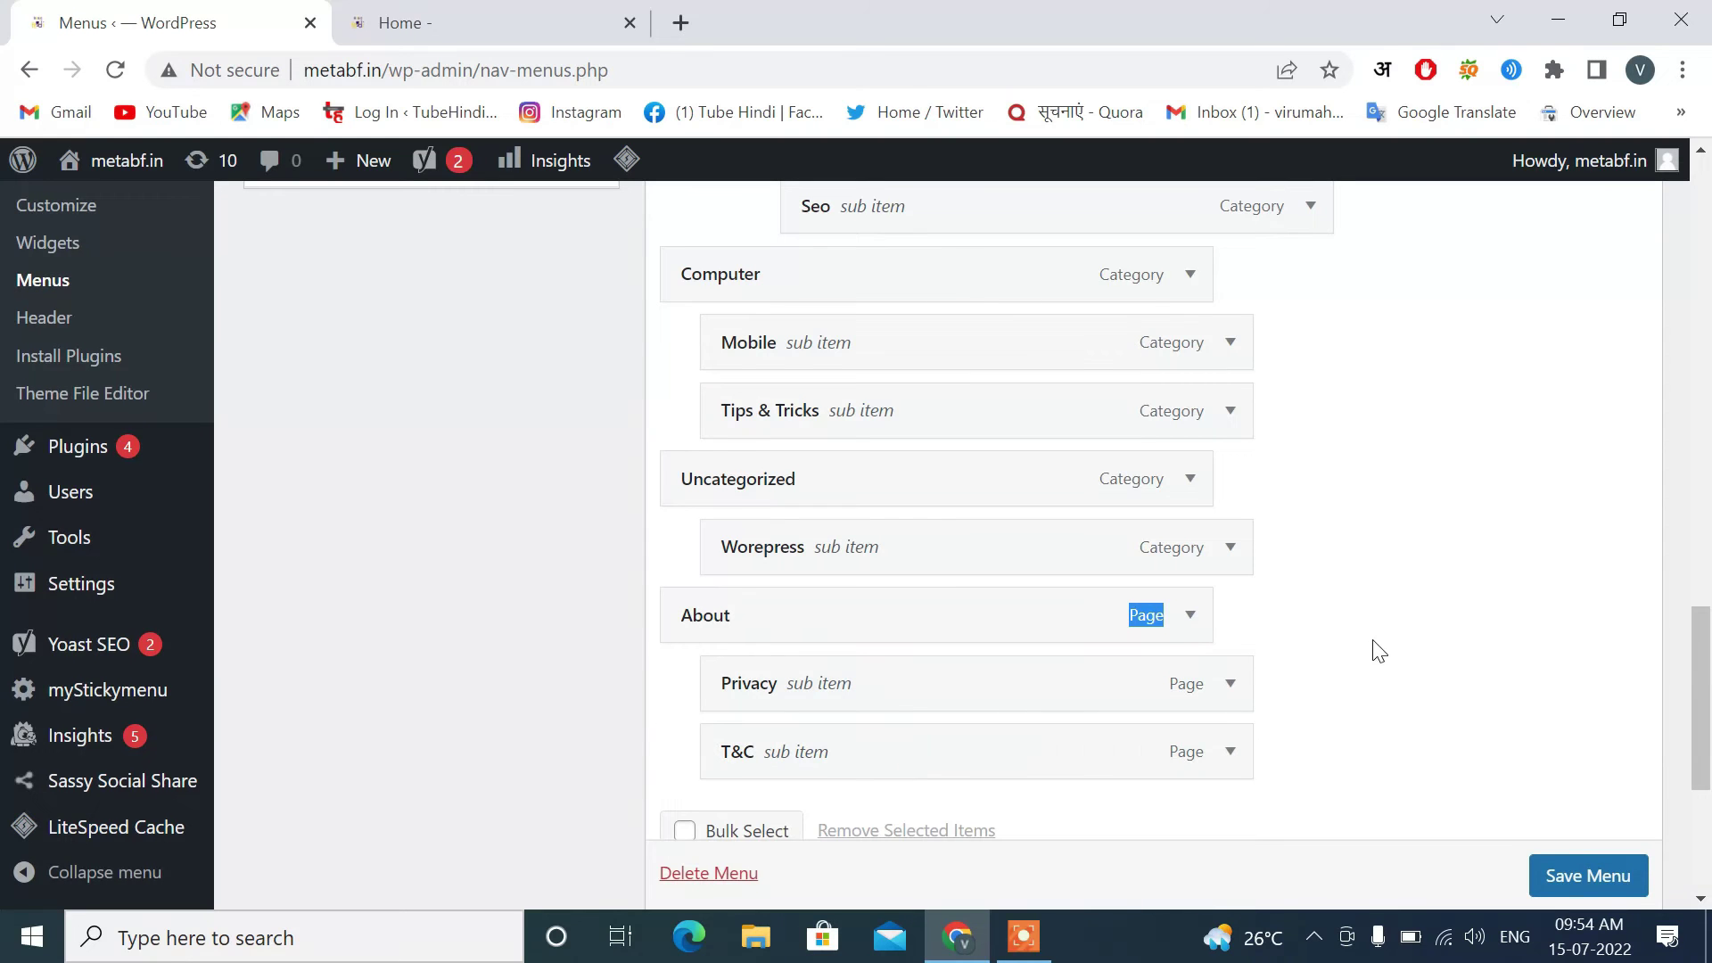
Save Menu 1 and reload the homepage to check the Internet, Computer, Uncategorized and About submenus in the header.
click(1537, 878)
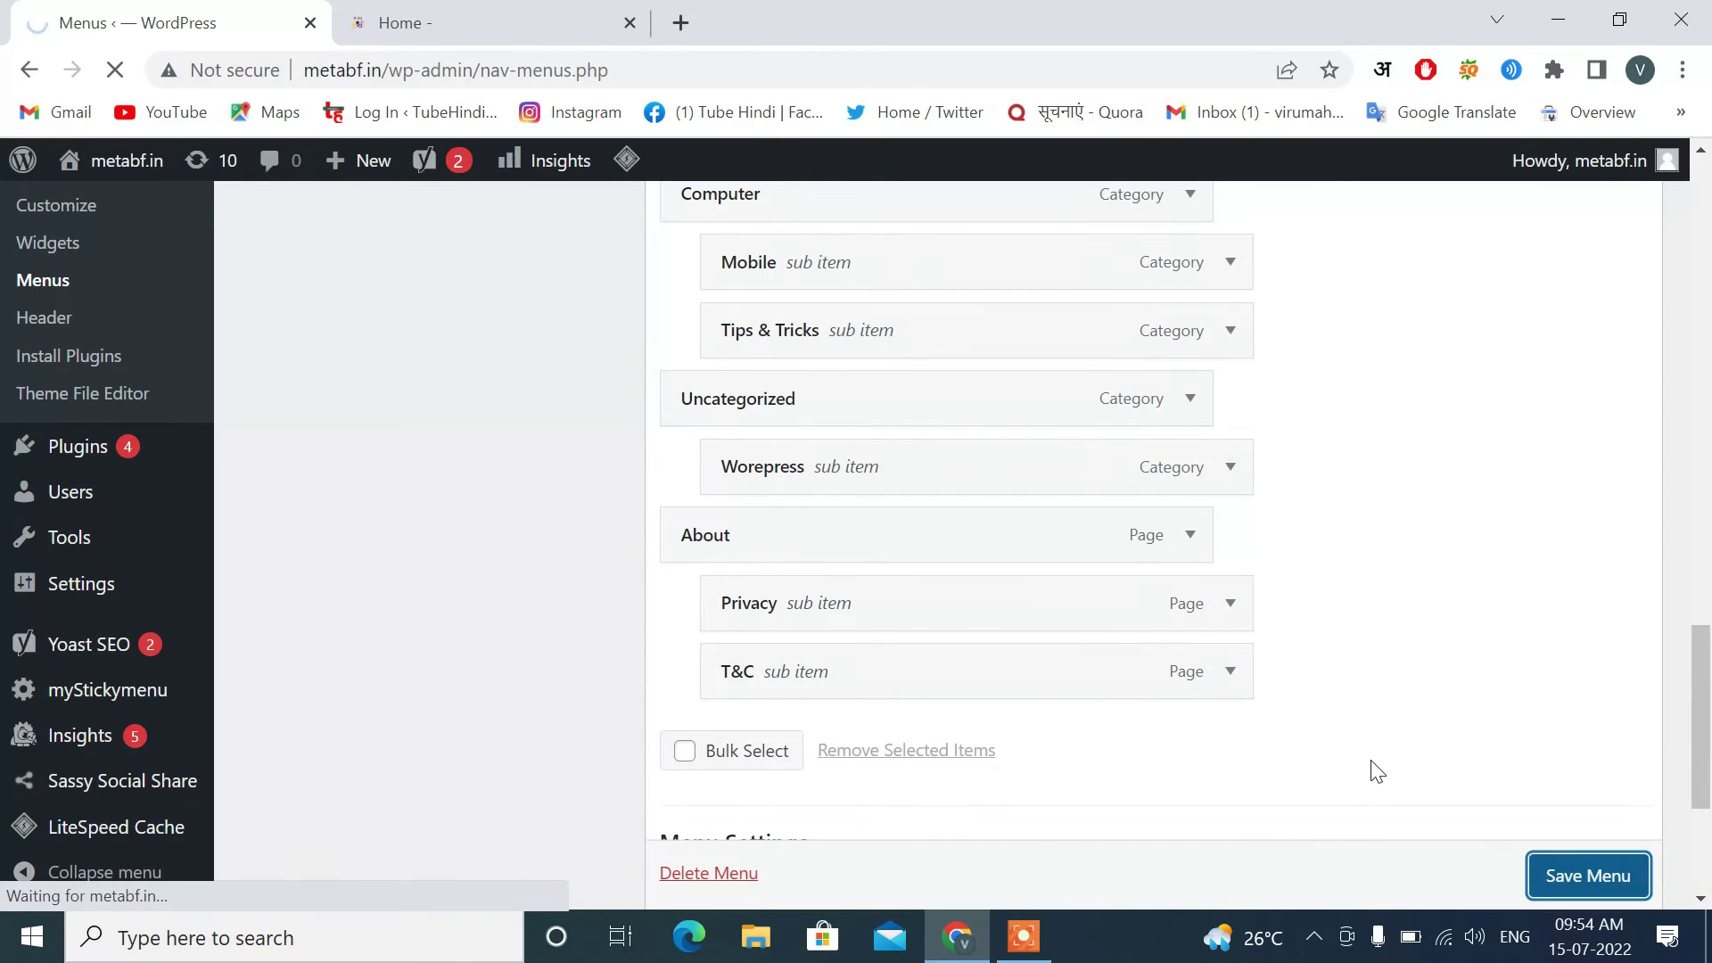
key(ctrl+Tab)
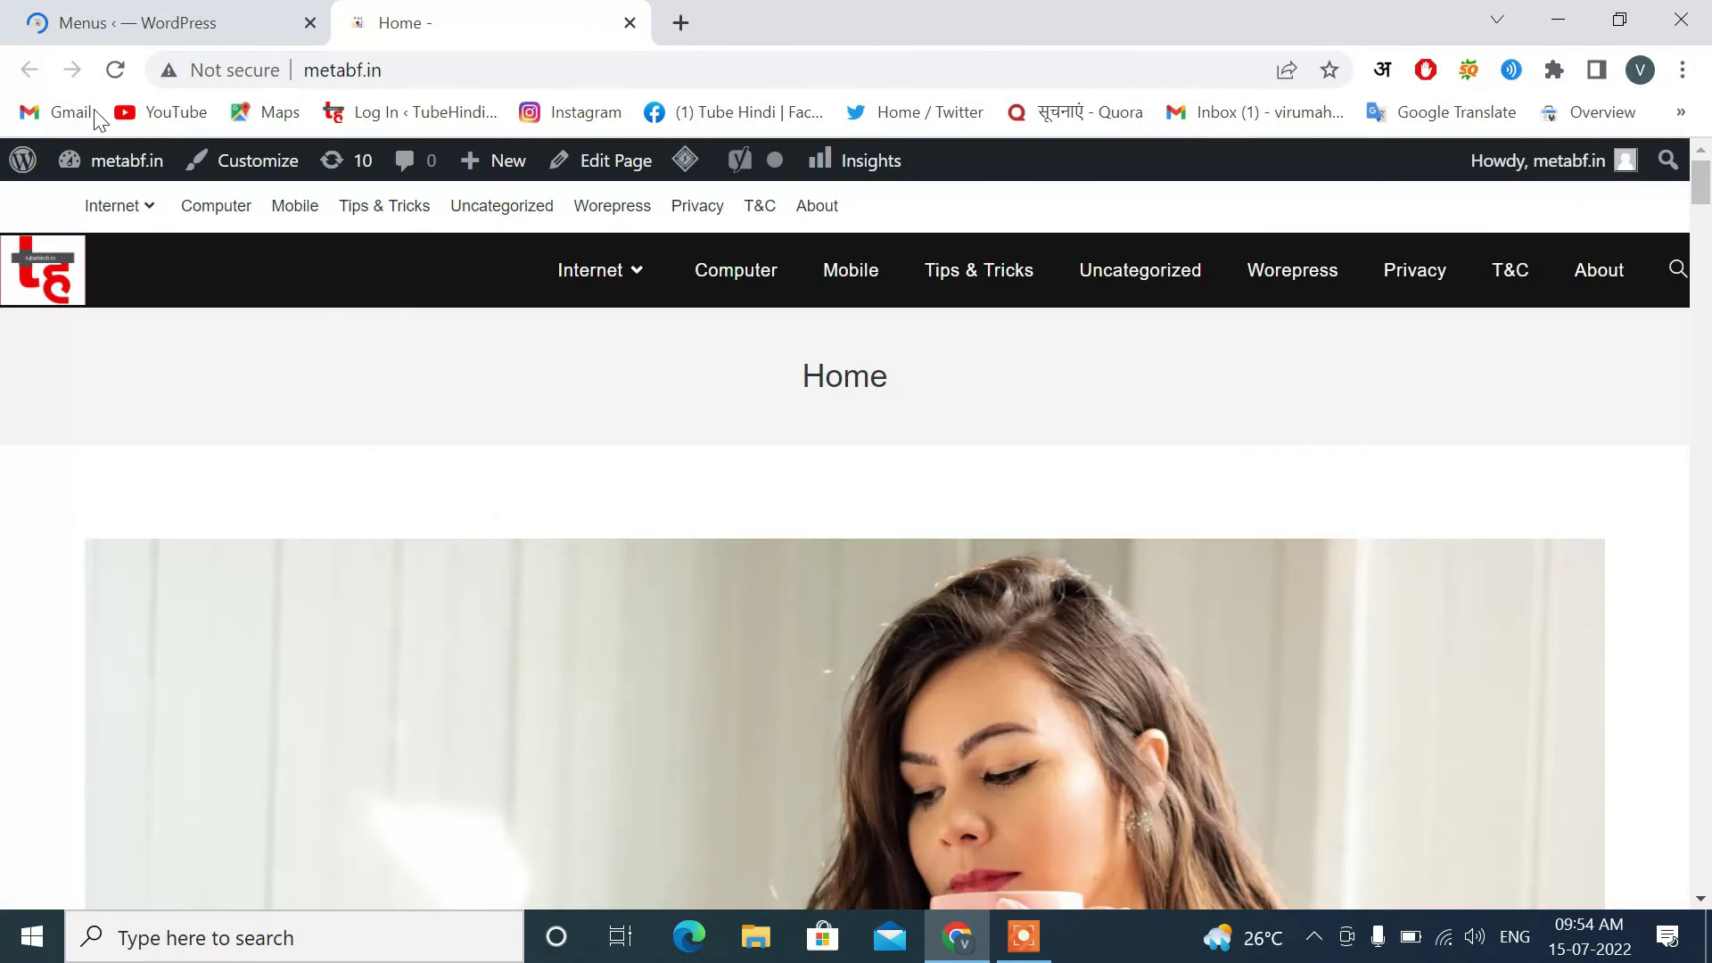
key(F5)
mouse_move(211, 308)
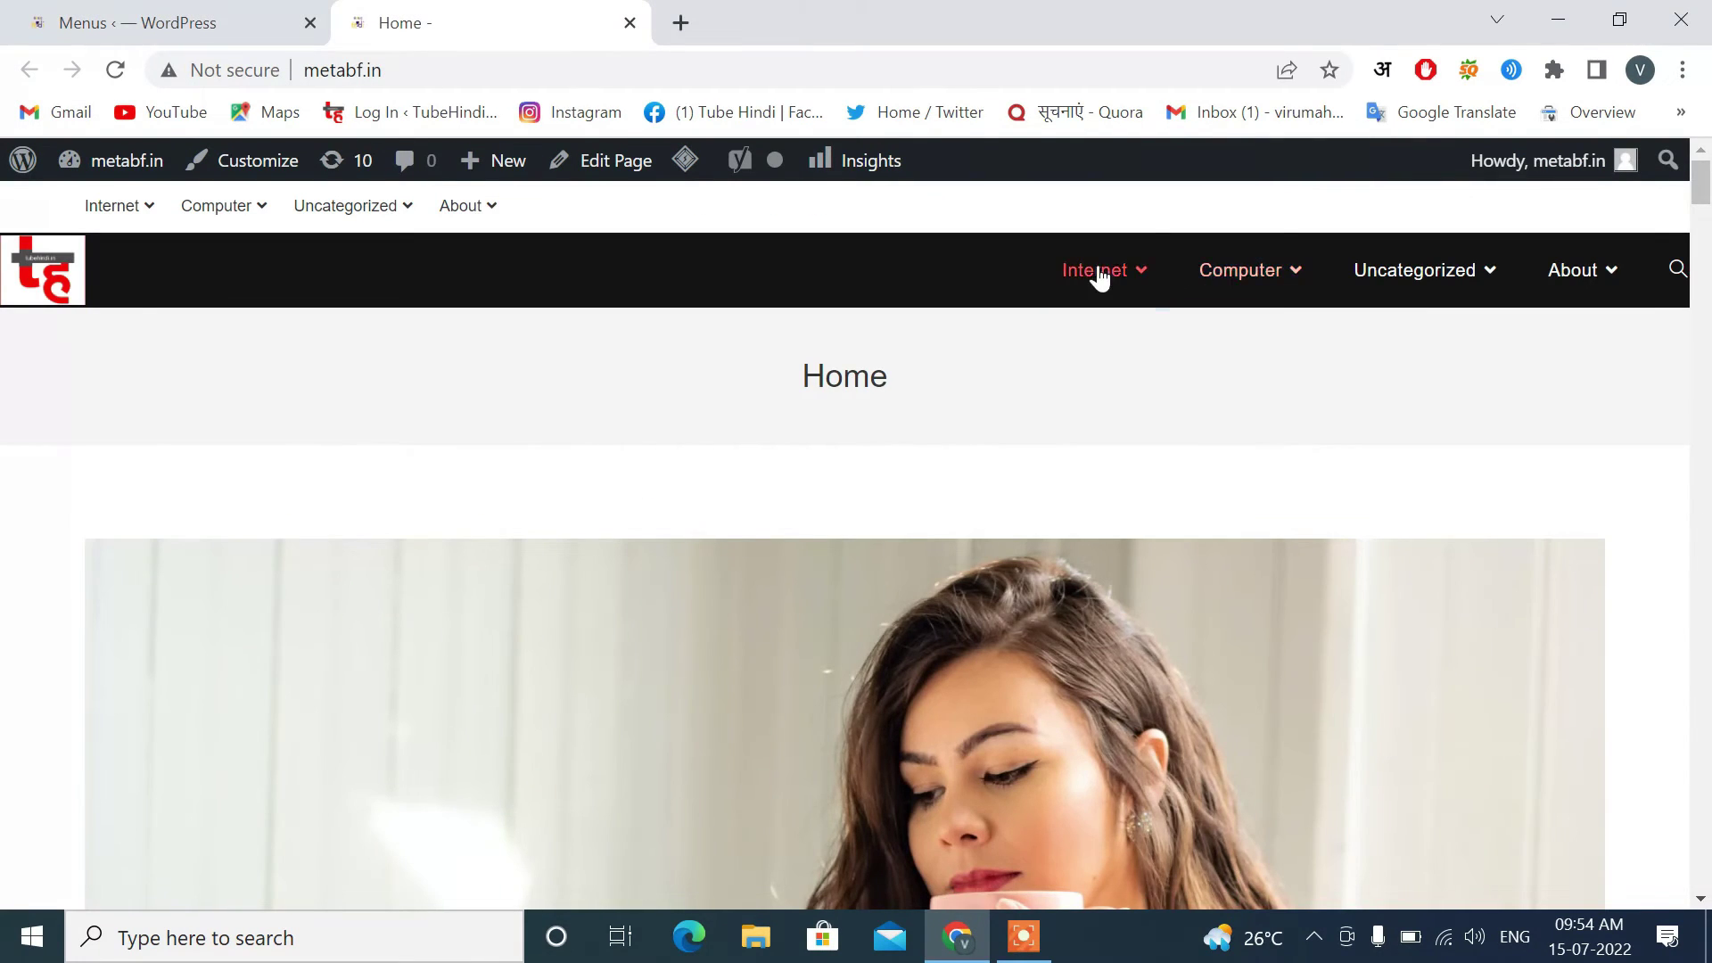
mouse_move(1100, 277)
mouse_move(1111, 444)
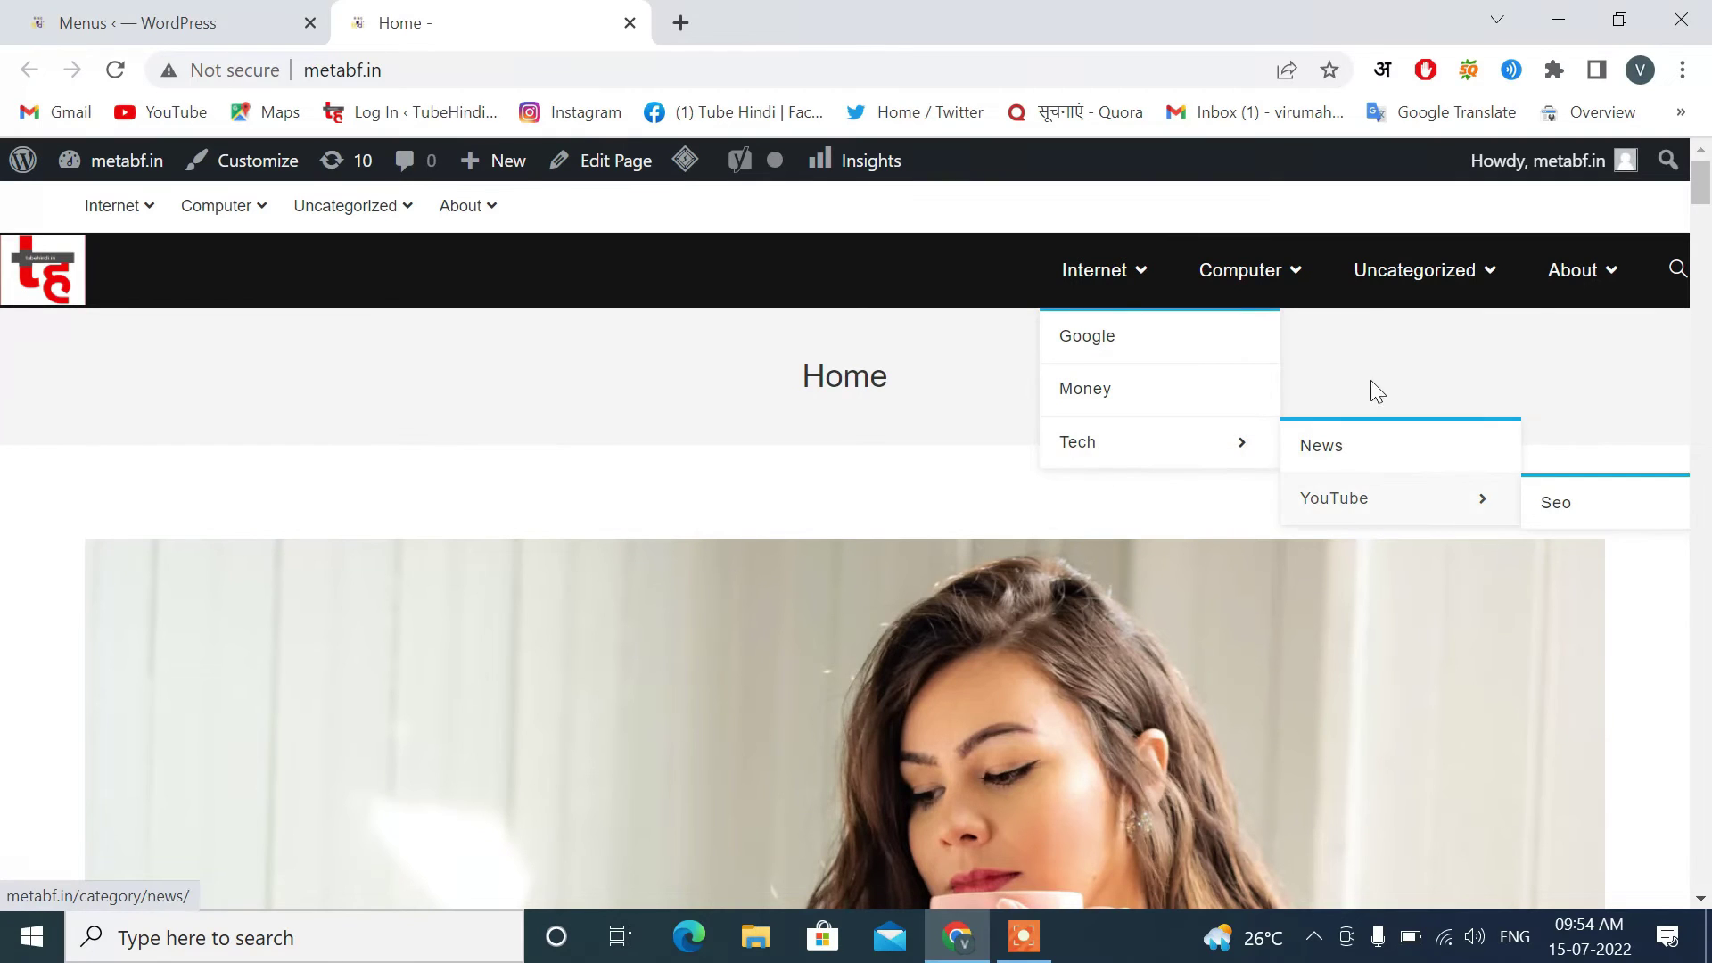
mouse_move(1302, 277)
mouse_move(1596, 291)
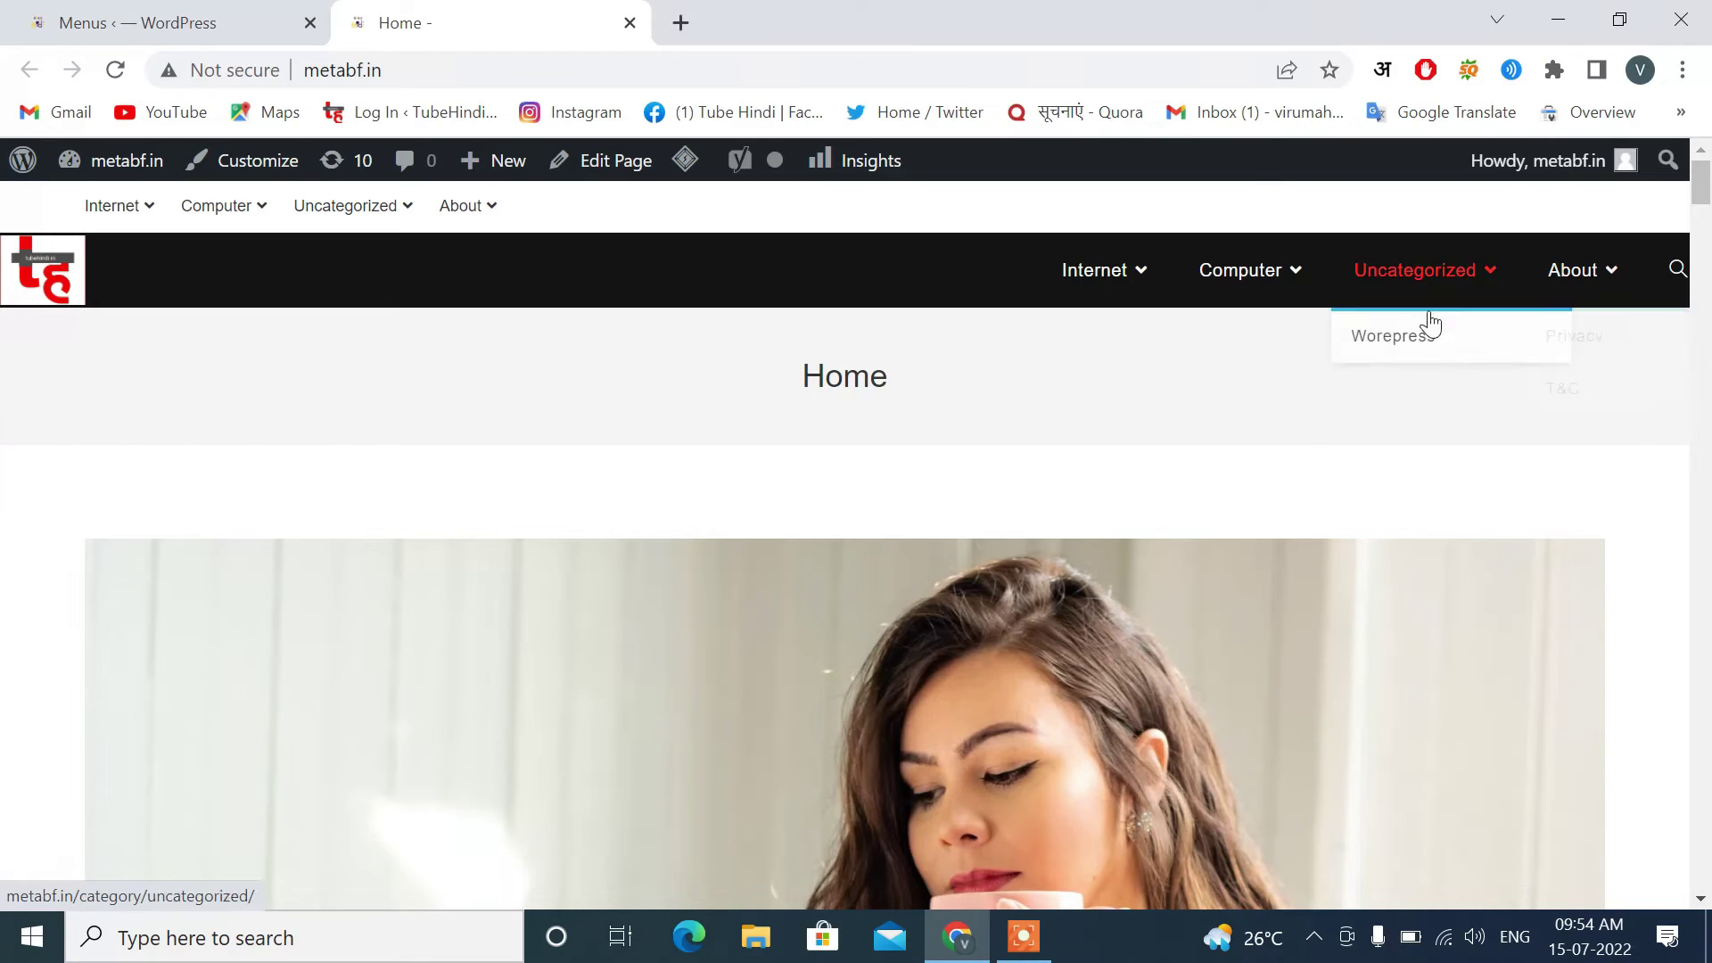
mouse_move(1449, 297)
In the Menu 1 structure, remove the Uncategorized category item.
click(126, 18)
scroll(558, 502, down, 5)
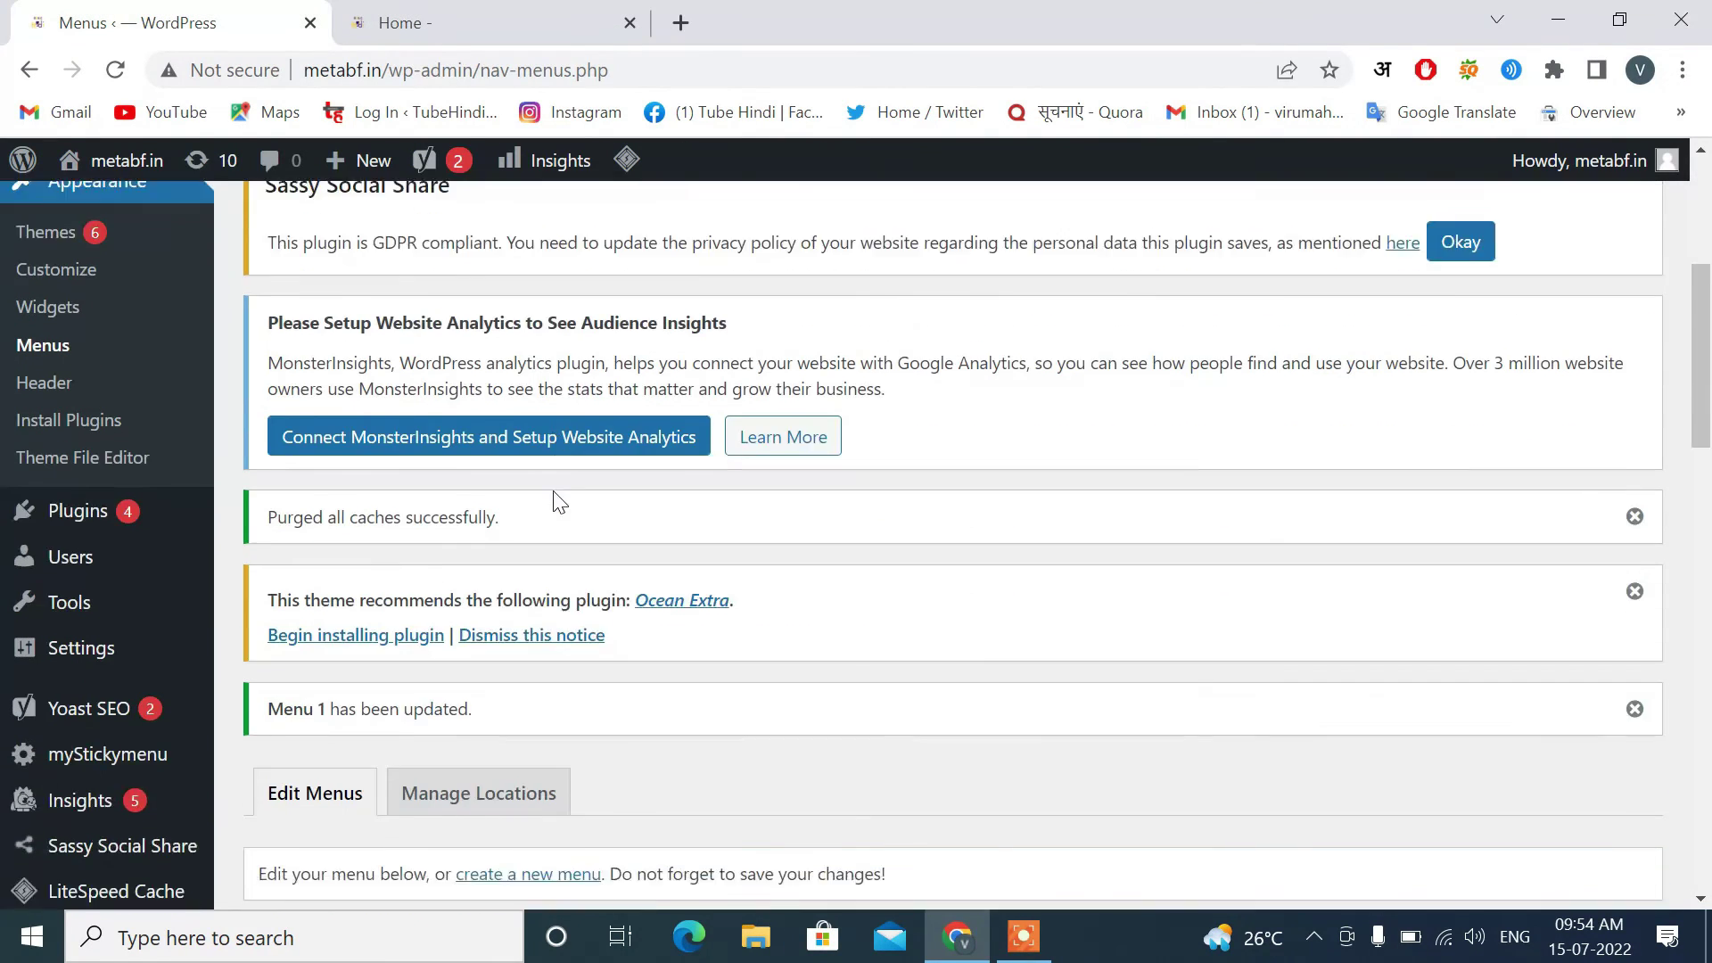
scroll(559, 502, down, 4)
scroll(553, 490, up, 2)
scroll(553, 490, down, 7)
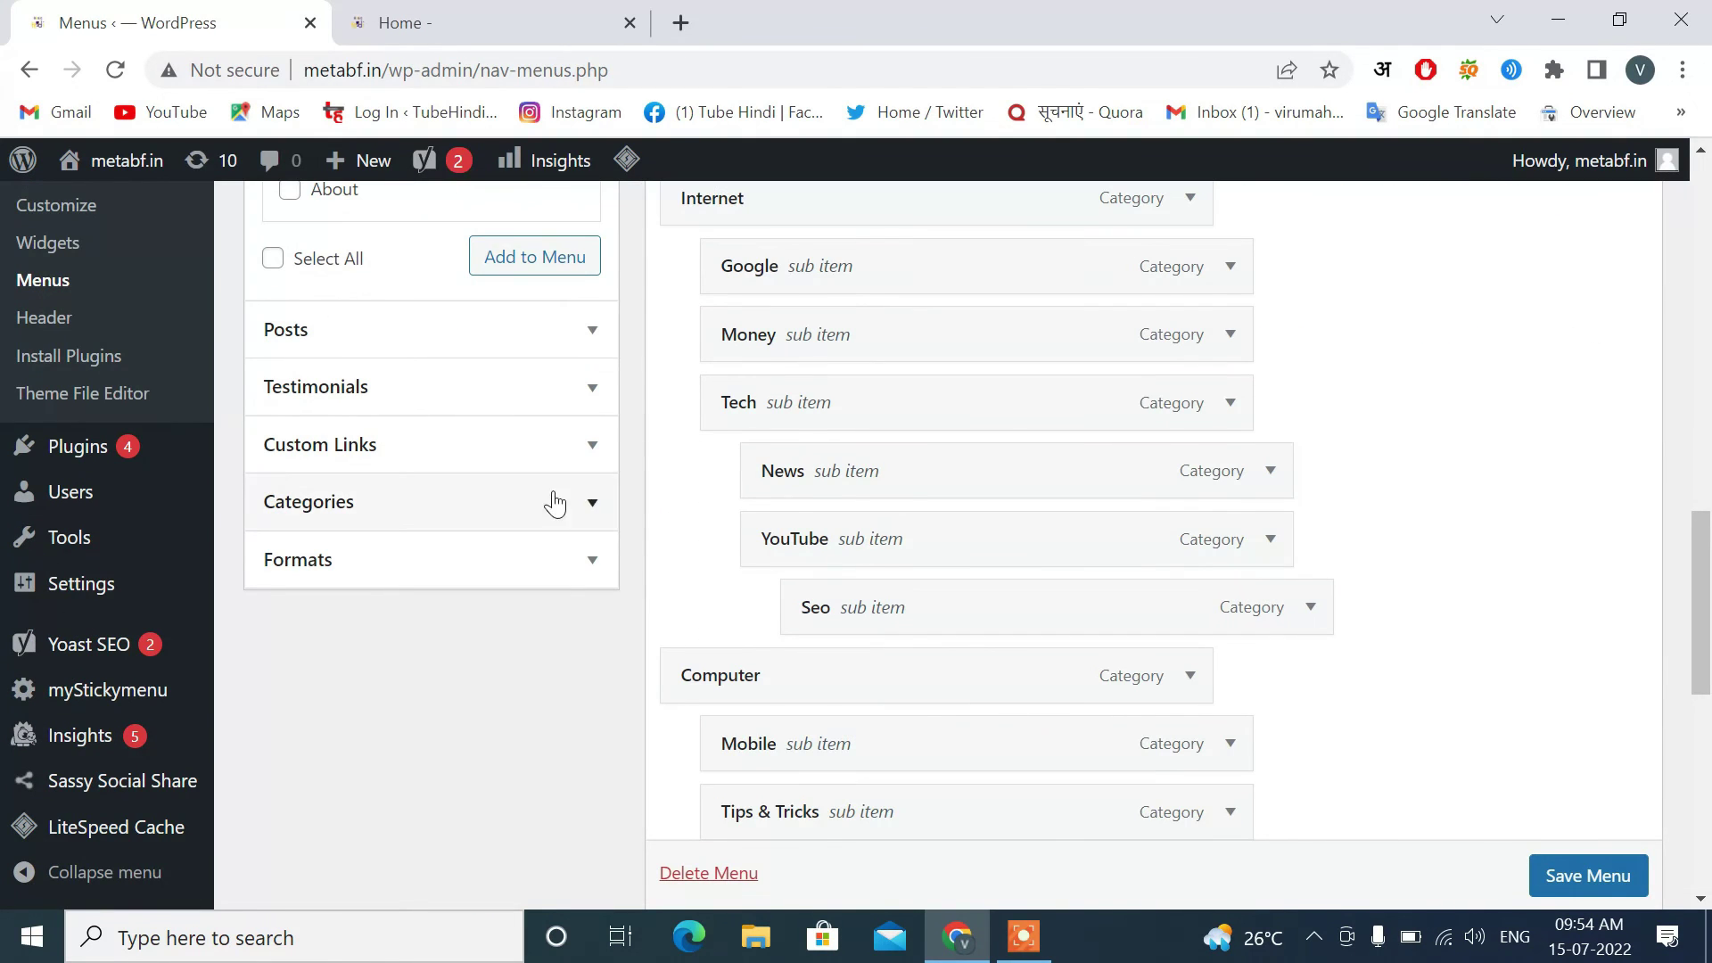
scroll(868, 526, down, 3)
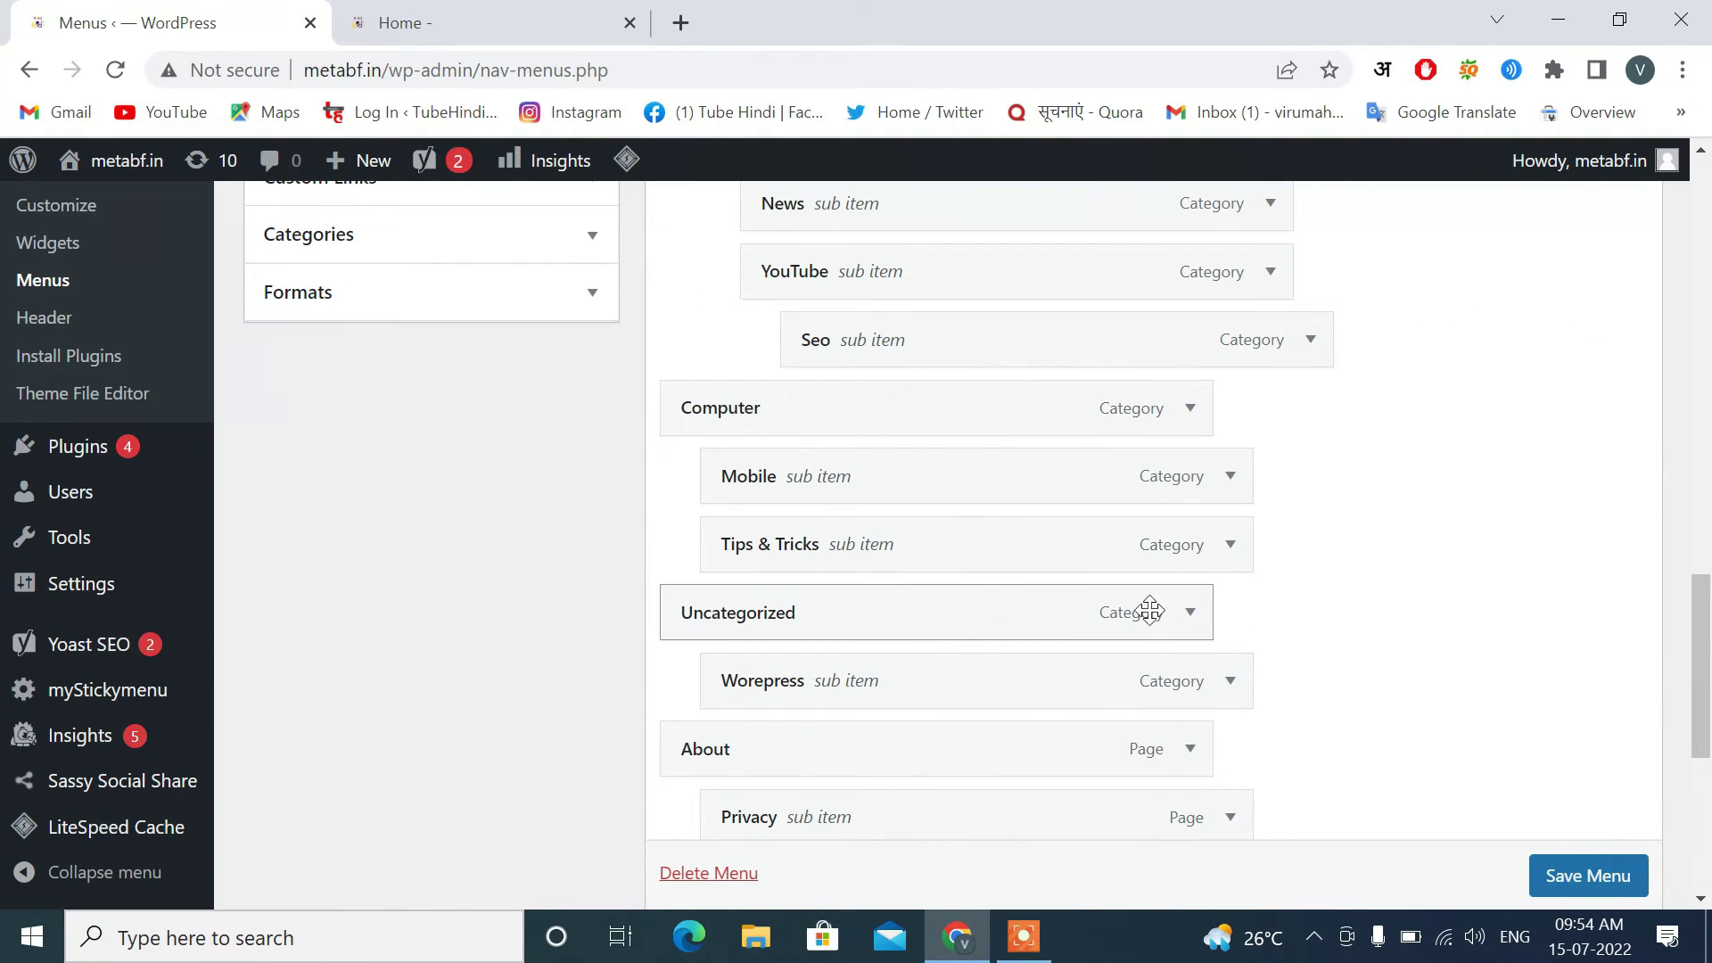
click(1189, 613)
scroll(1189, 624, down, 2)
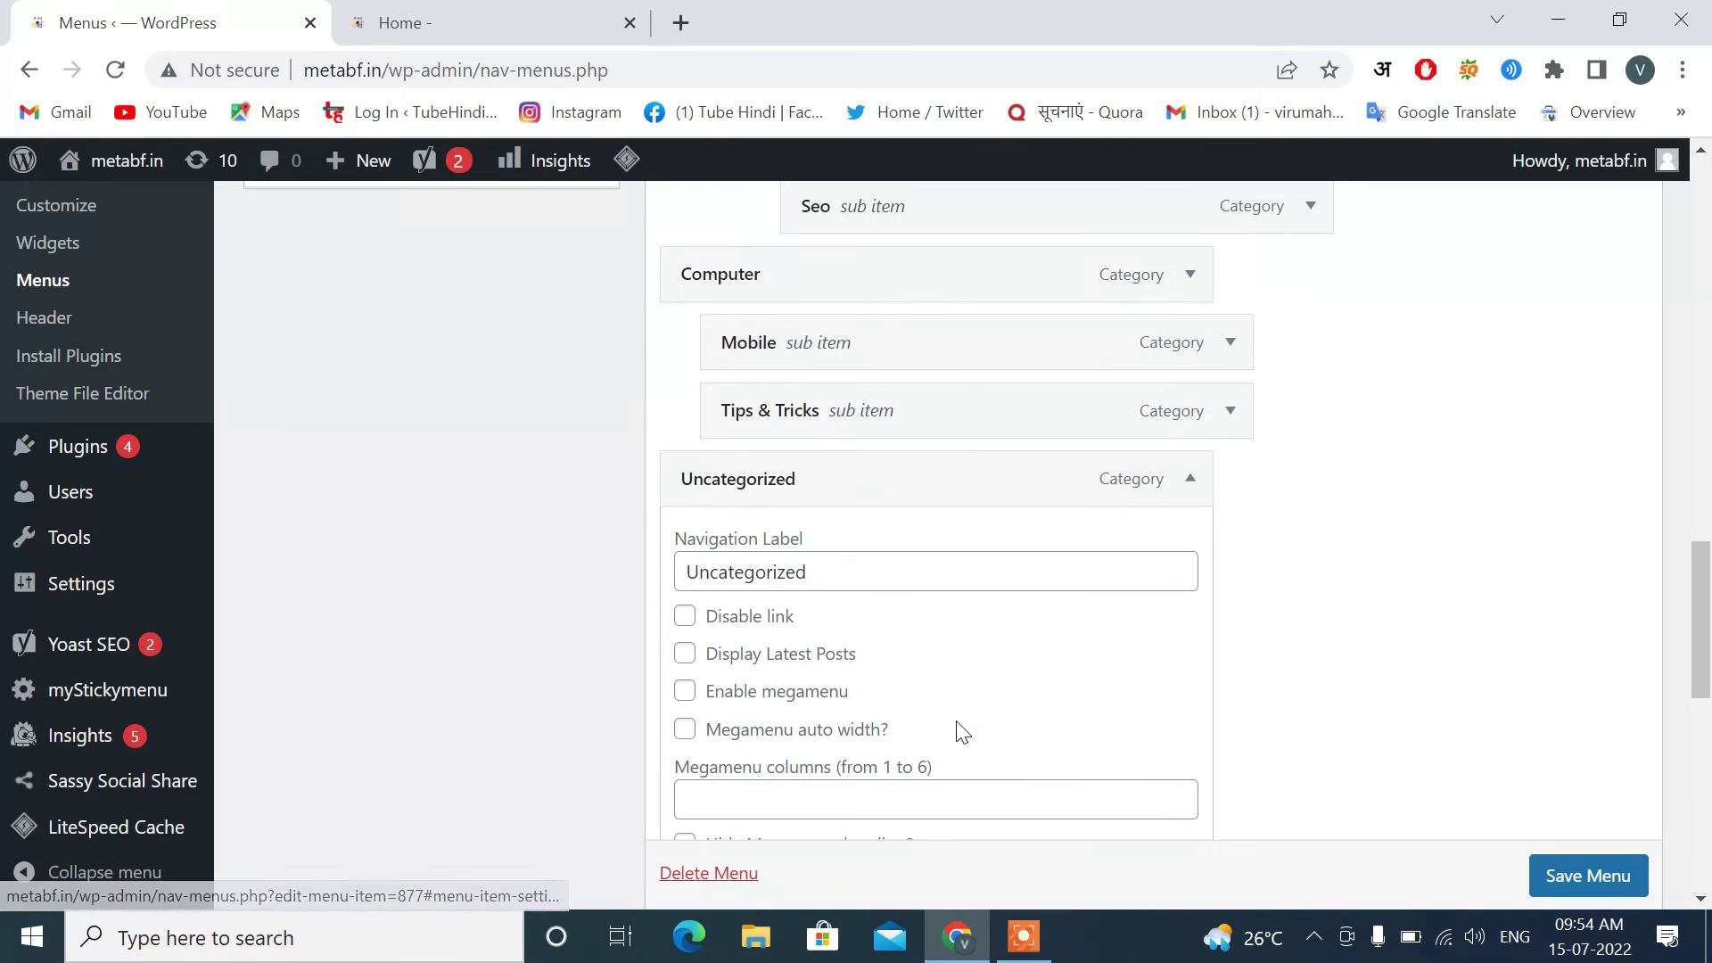
scroll(958, 726, down, 2)
scroll(956, 722, down, 1)
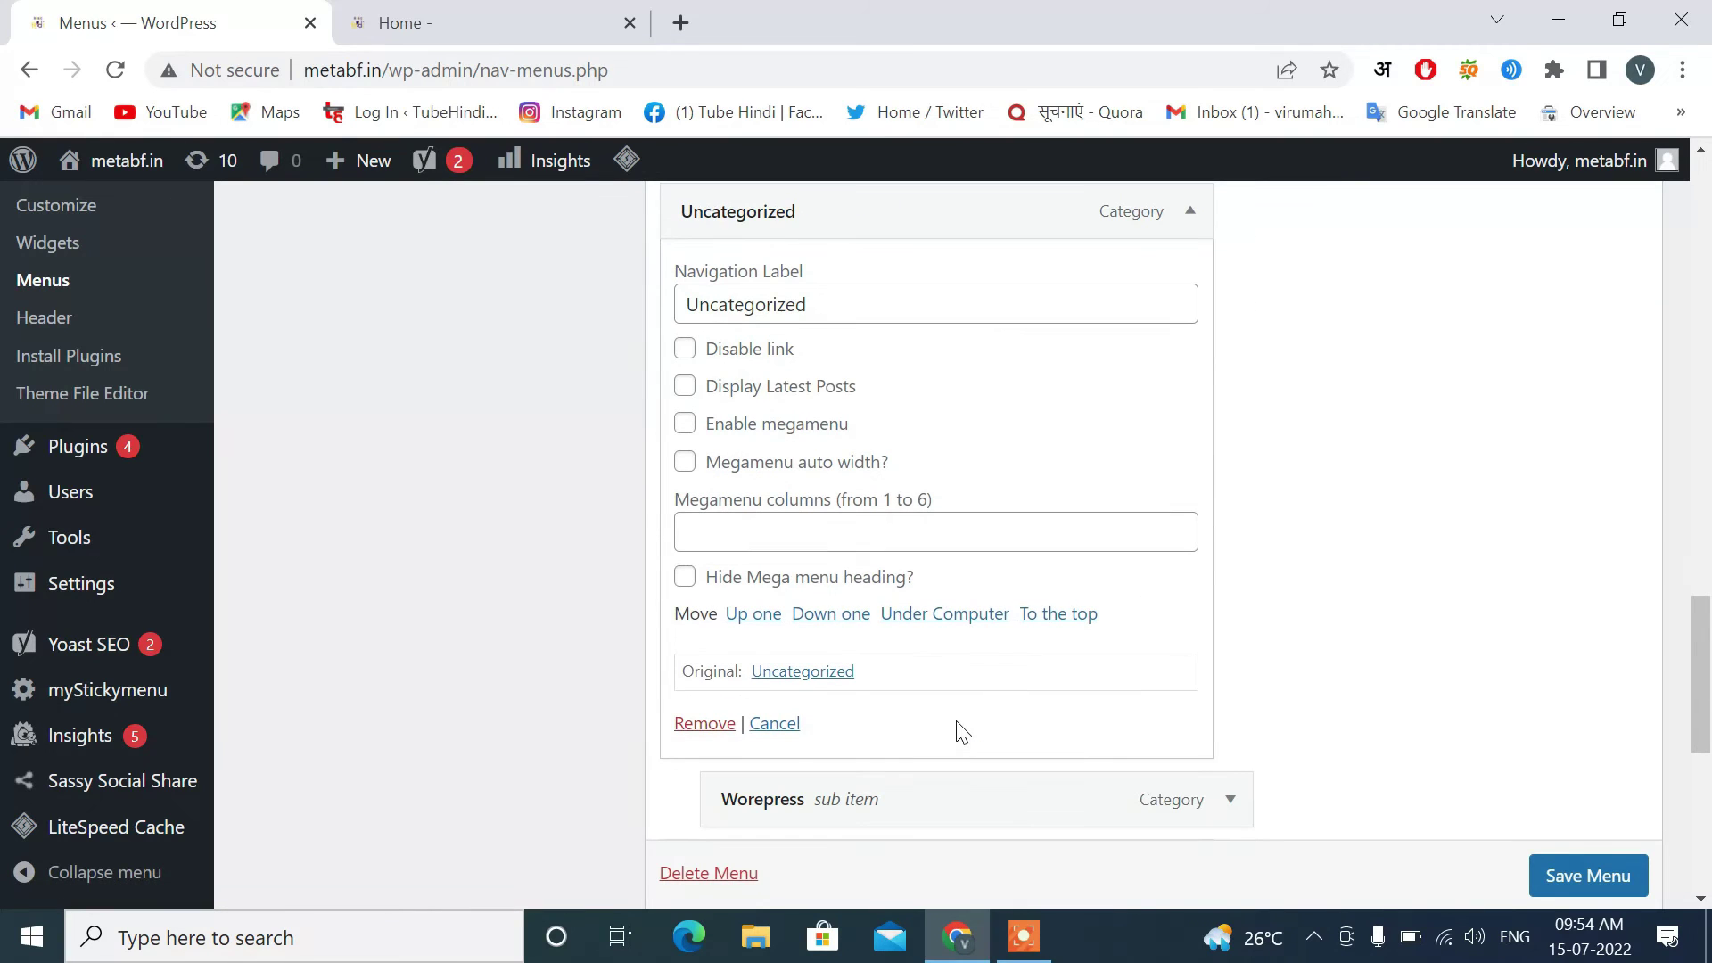
click(705, 722)
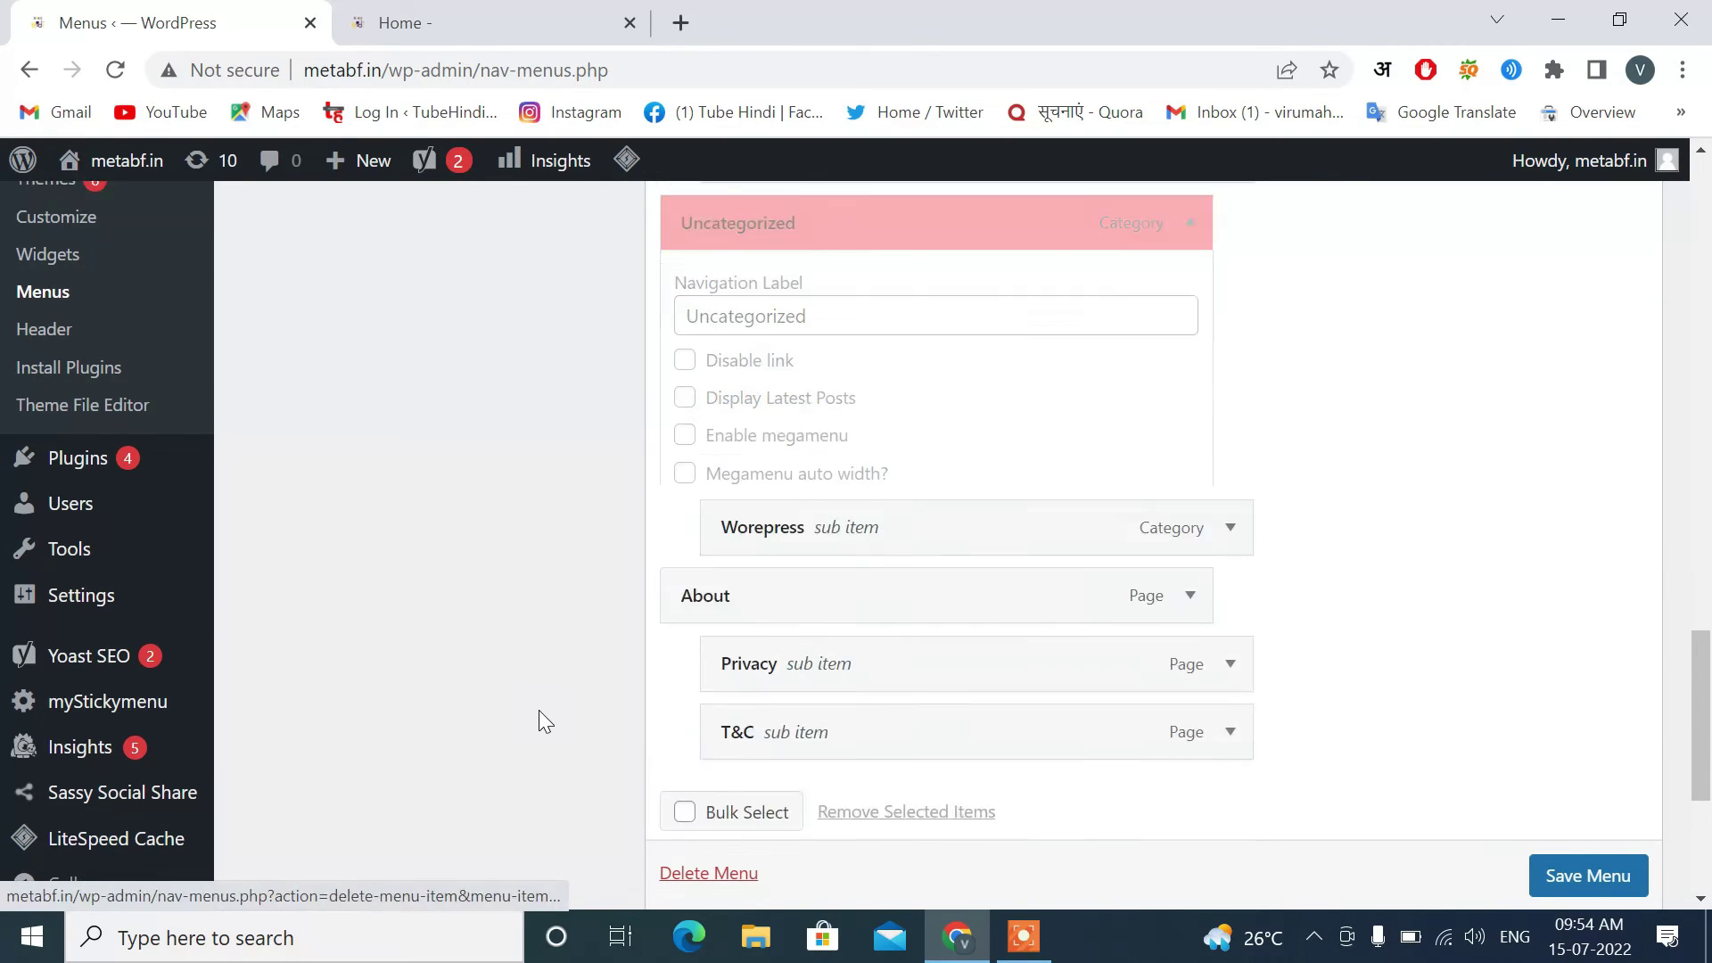
Save Menu 1 and reload the homepage to check the header menu and the Internet submenu without Uncategorized.
click(1625, 890)
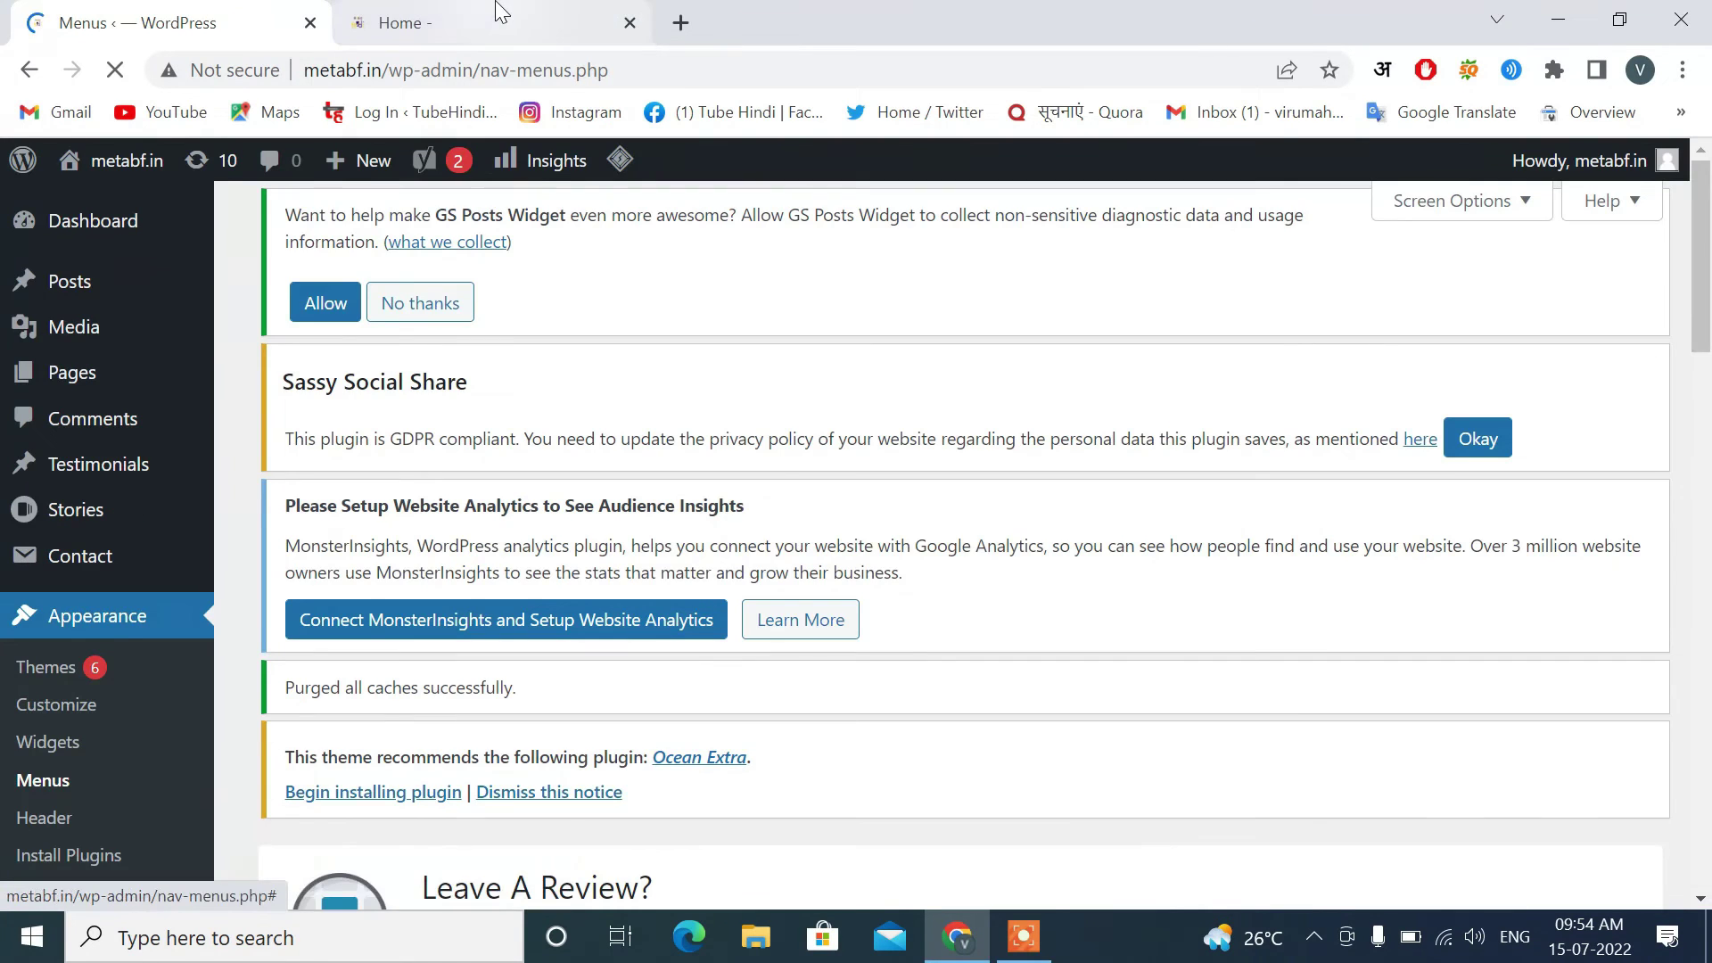
click(495, 19)
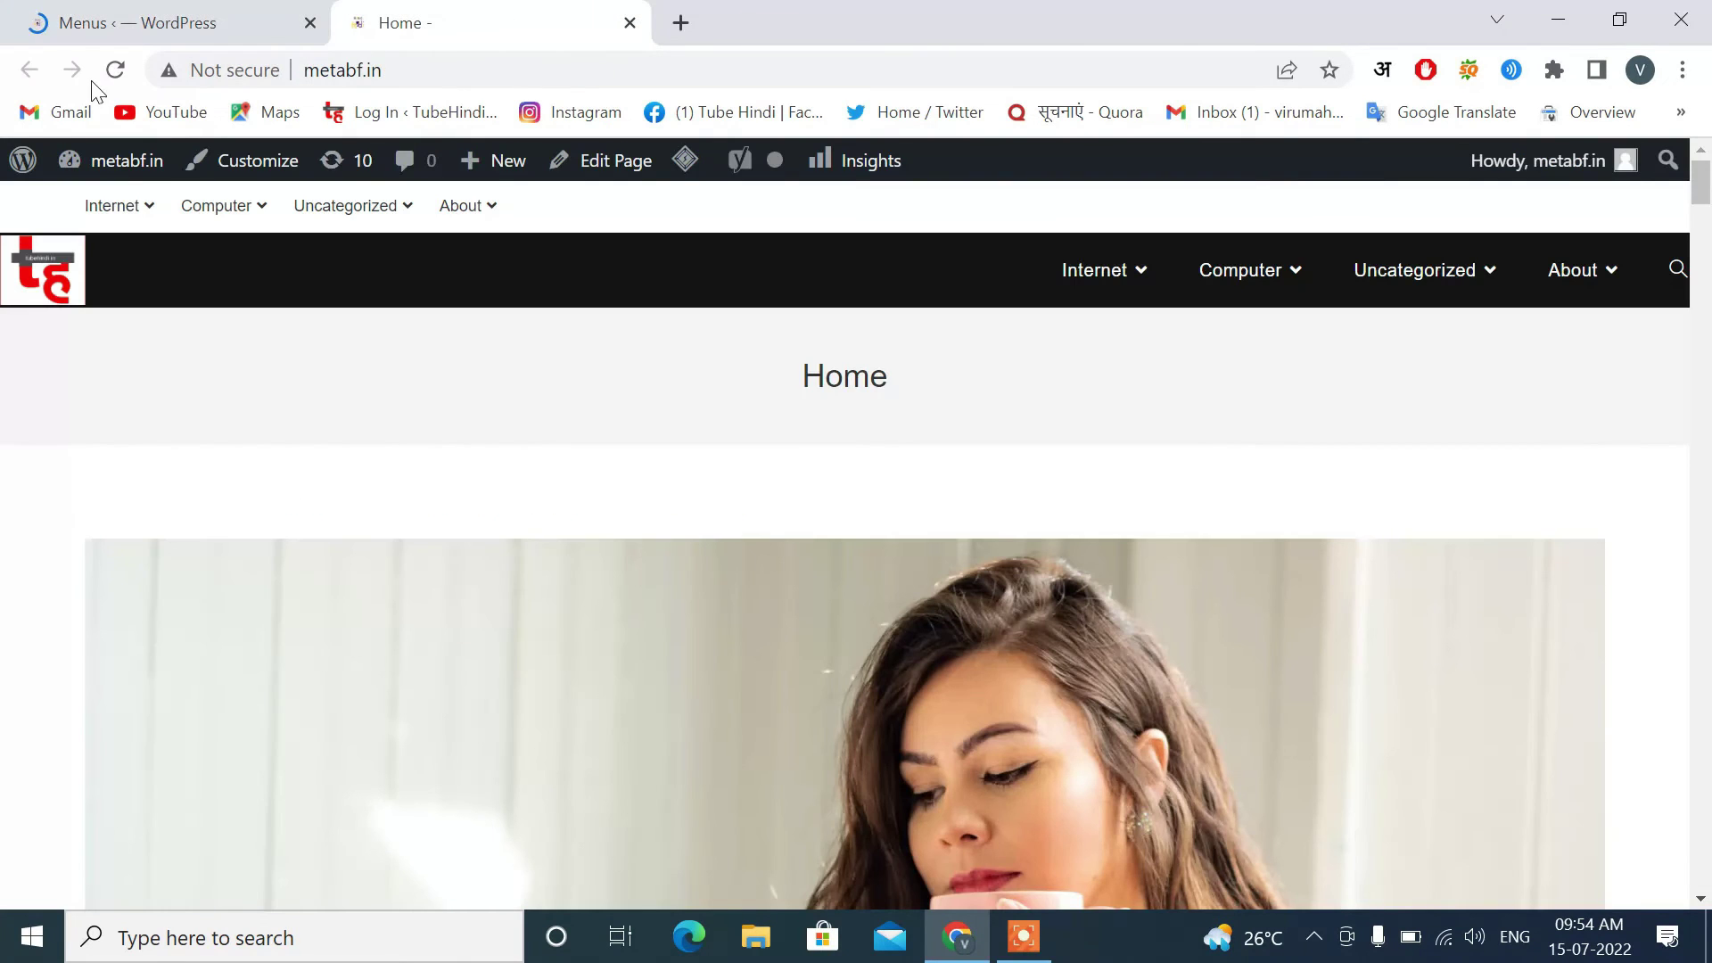
click(115, 78)
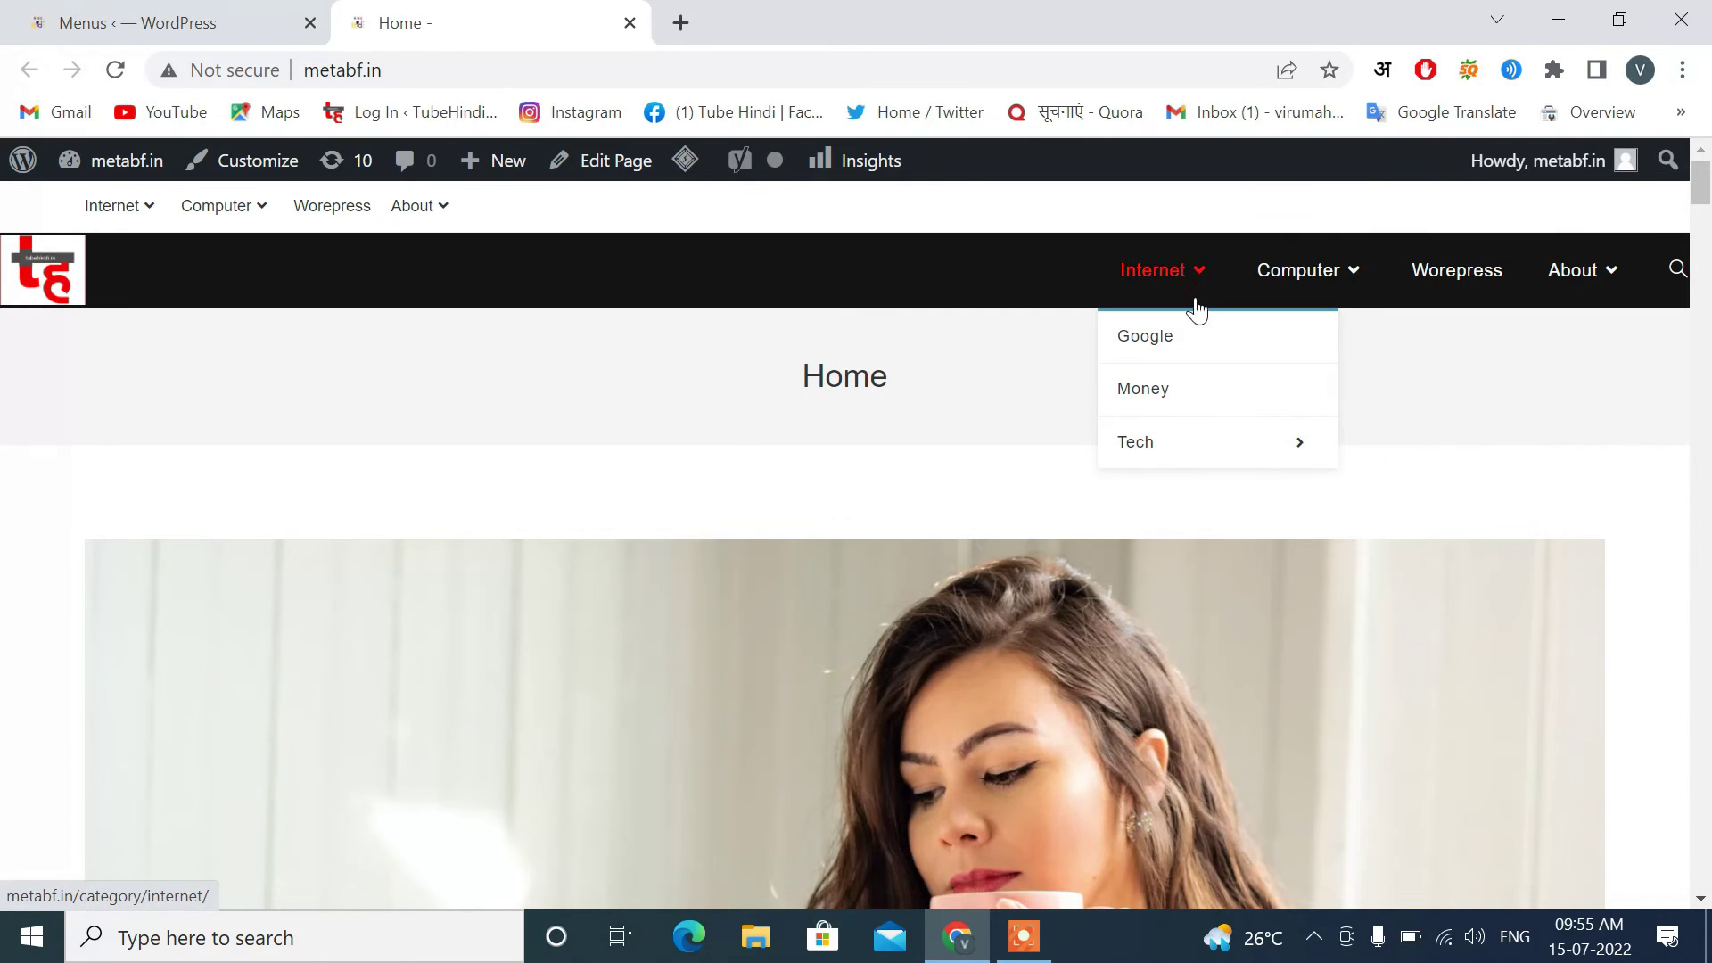
mouse_move(1199, 444)
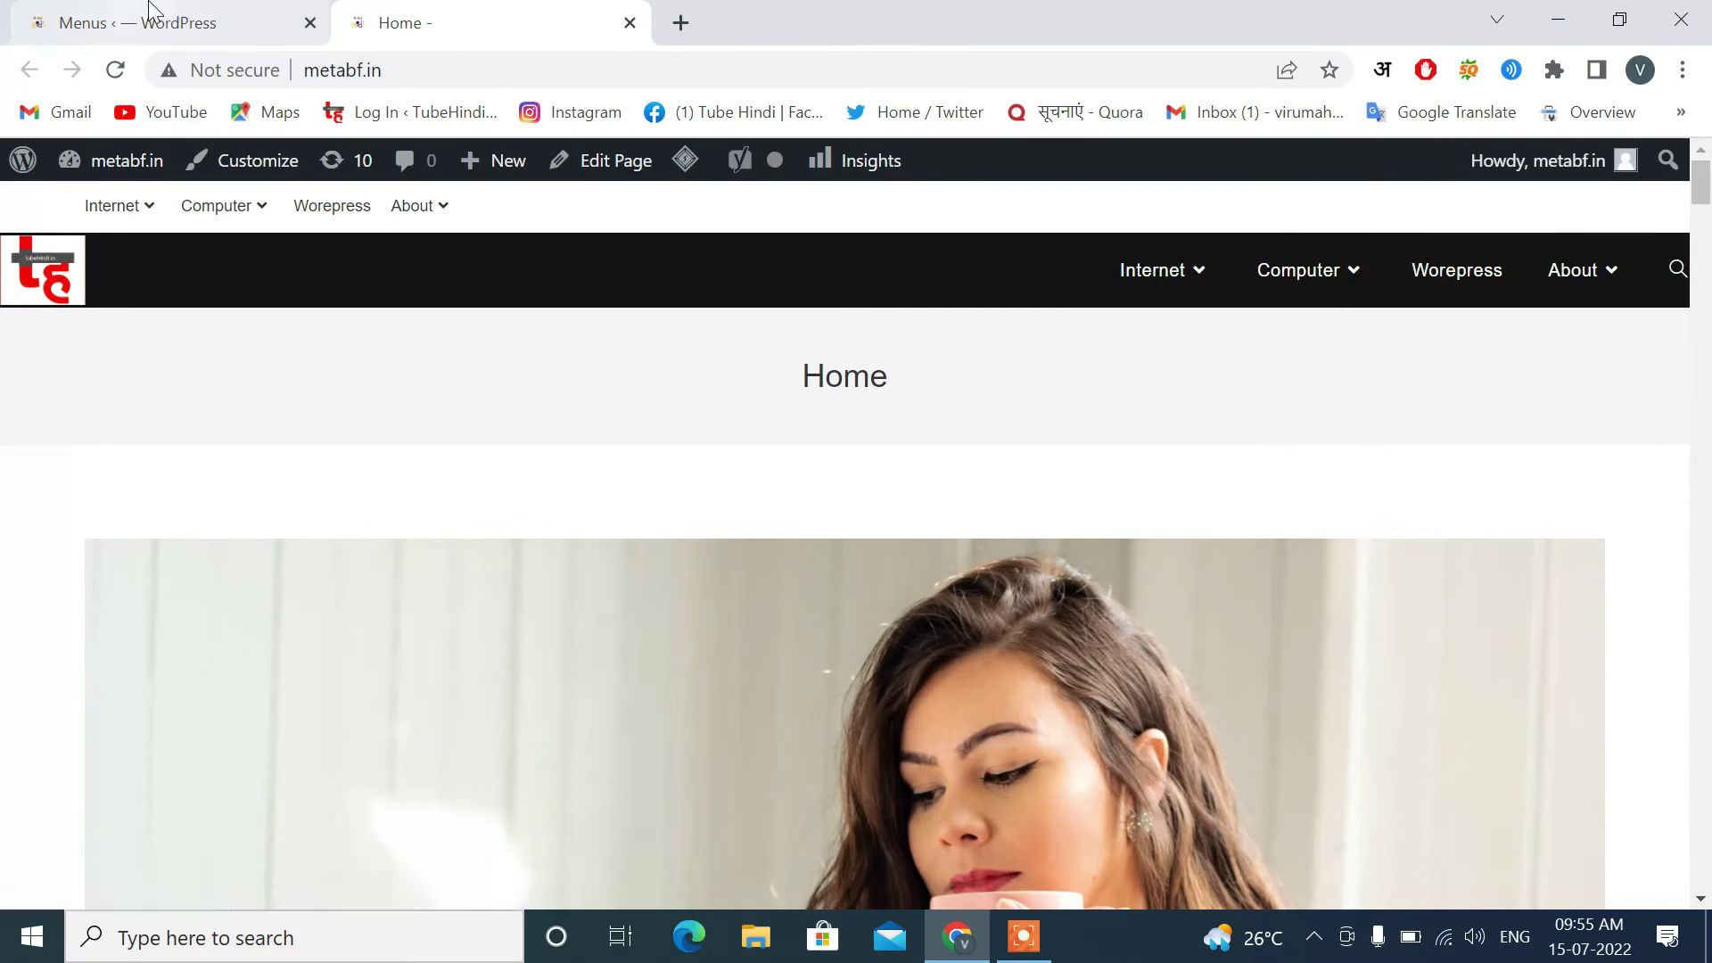
Place Google, News, Tech, YouTube and Seo as top-level items above Internet, and nest Money, Mobile, Computer and Tips & Tricks under Internet.
click(152, 18)
scroll(1278, 553, down, 2)
scroll(1278, 552, down, 10)
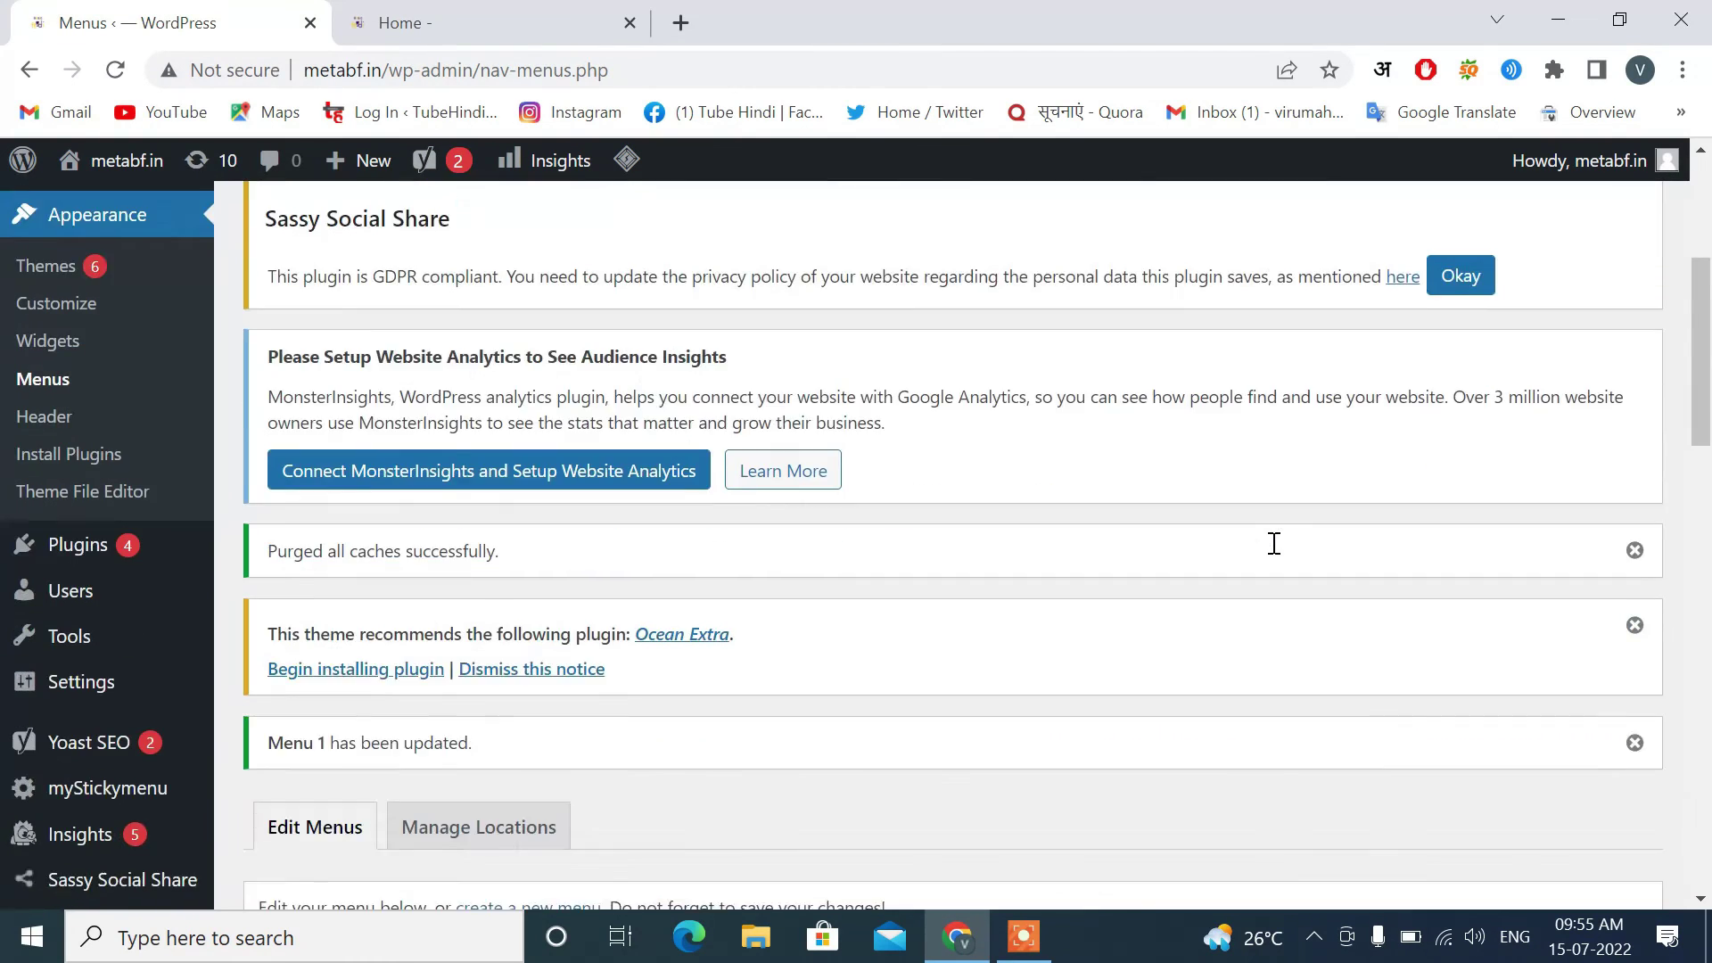
scroll(1278, 554, down, 3)
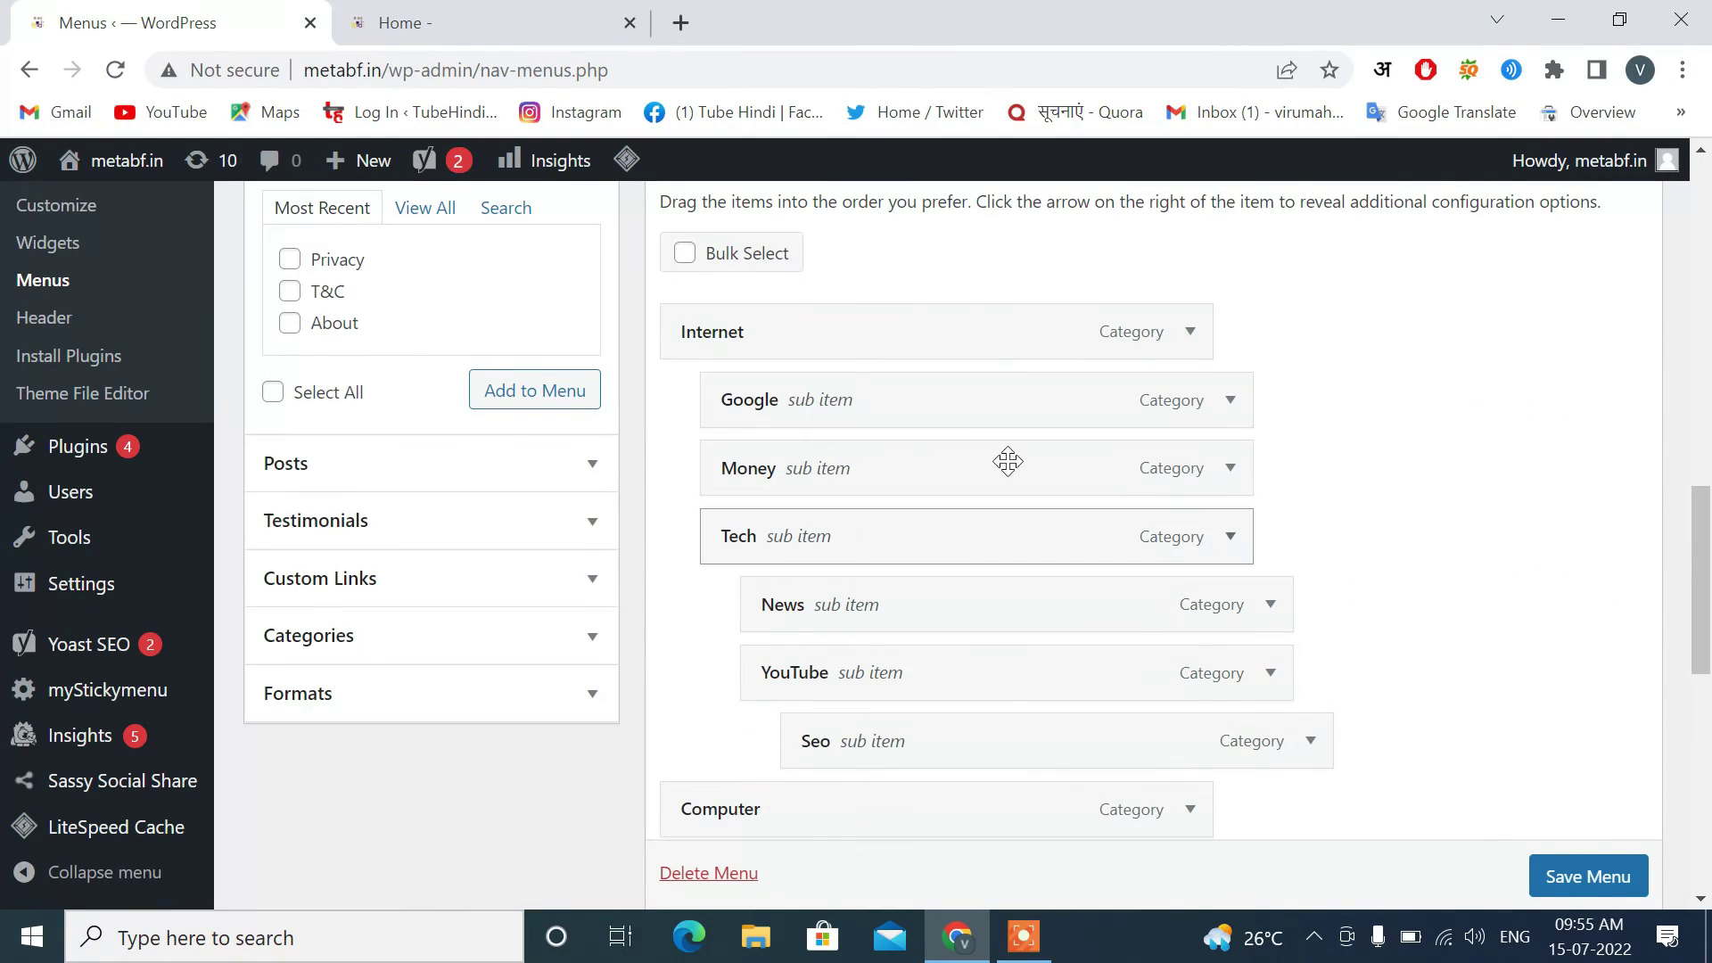
drag(959, 414, 736, 346)
drag(806, 428, 867, 606)
scroll(891, 460, down, 3)
drag(891, 460, 850, 615)
drag(847, 676, 798, 676)
scroll(1004, 589, up, 3)
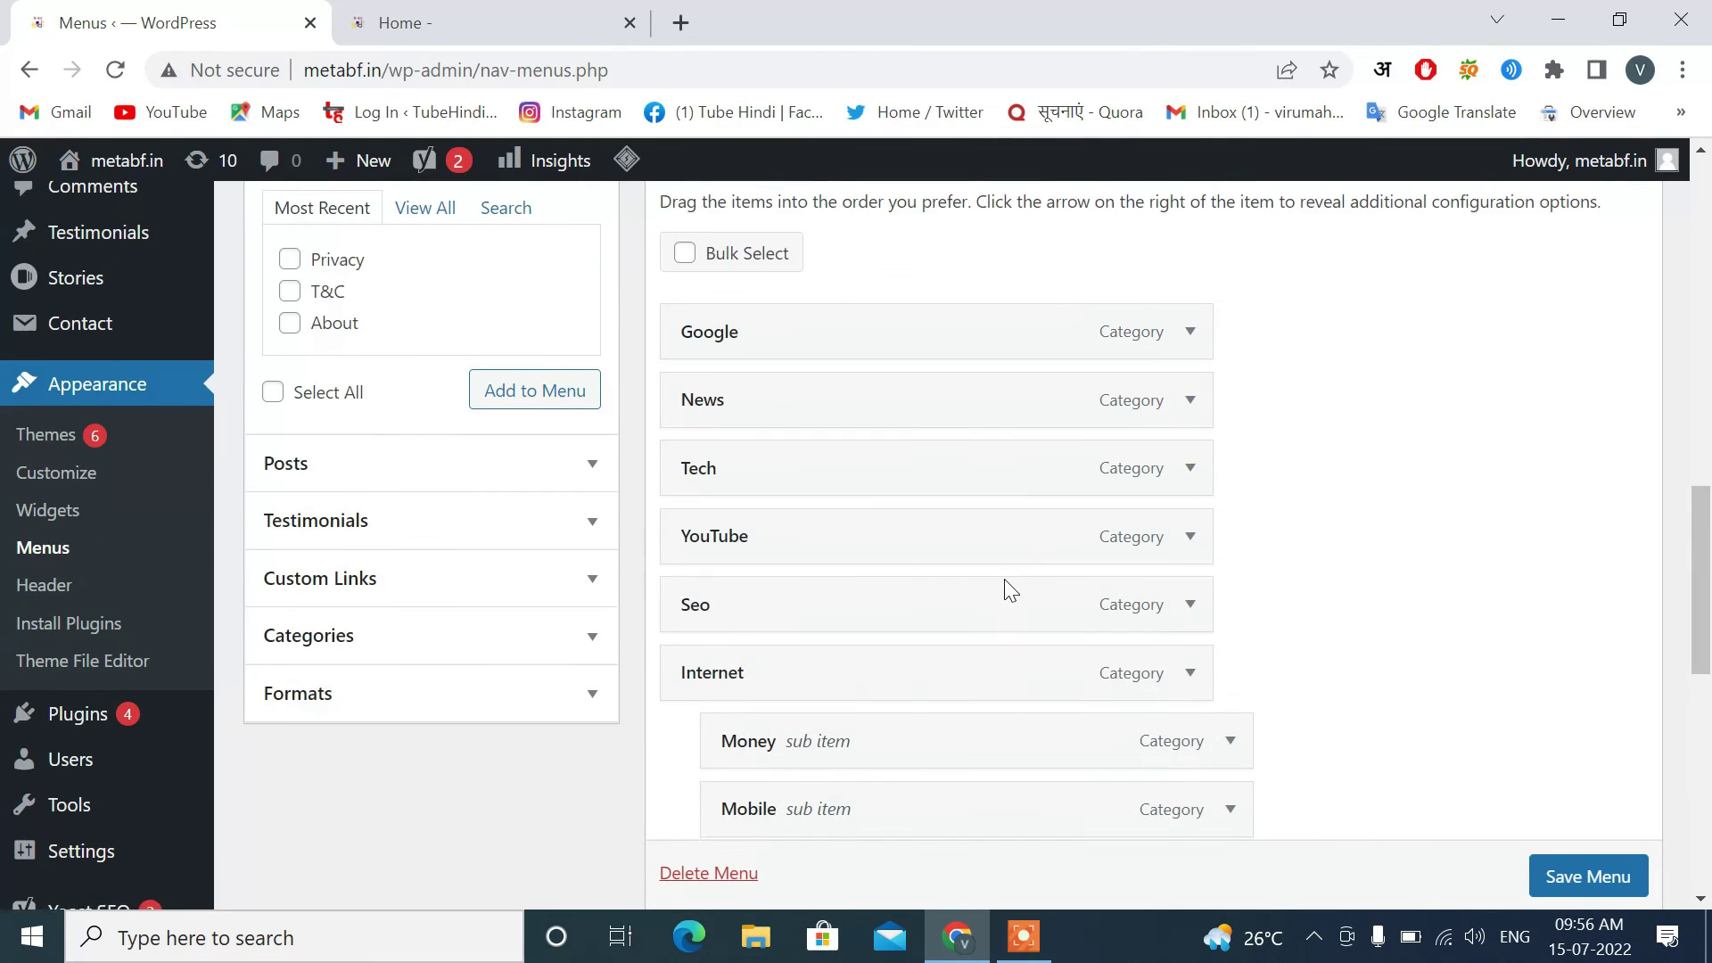
scroll(1004, 581, down, 5)
scroll(1004, 579, up, 4)
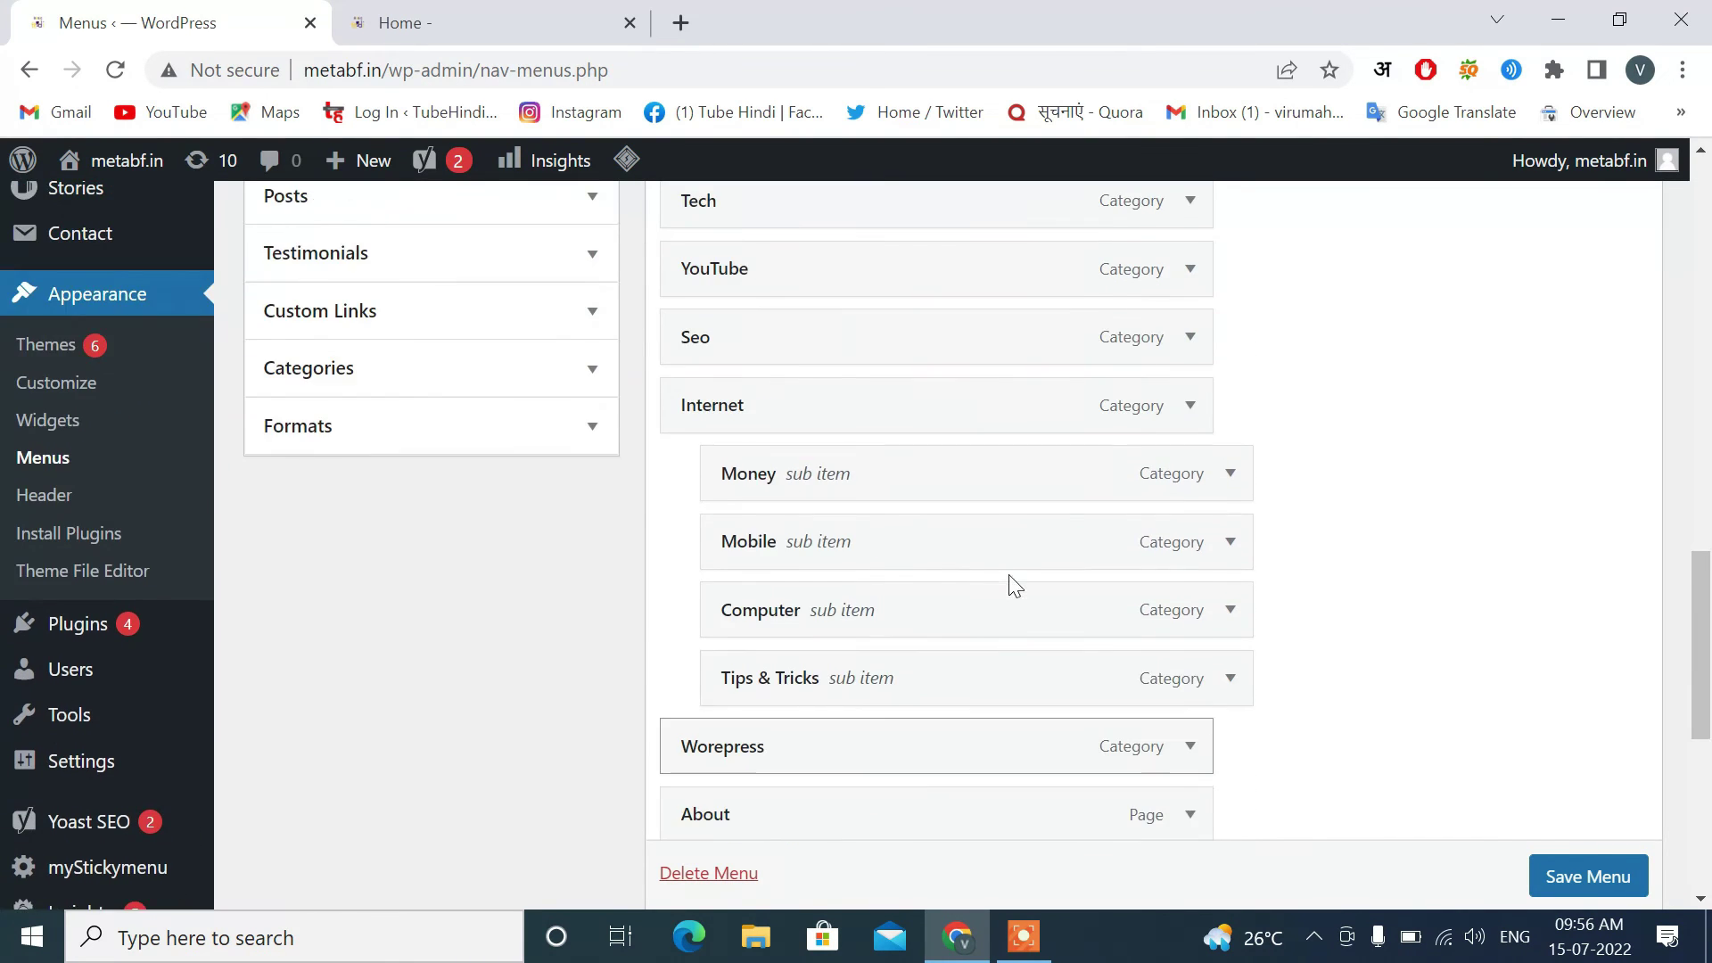
Save Menu 1 and reload the homepage to check the new top-level items and the Internet and About submenus.
click(1555, 883)
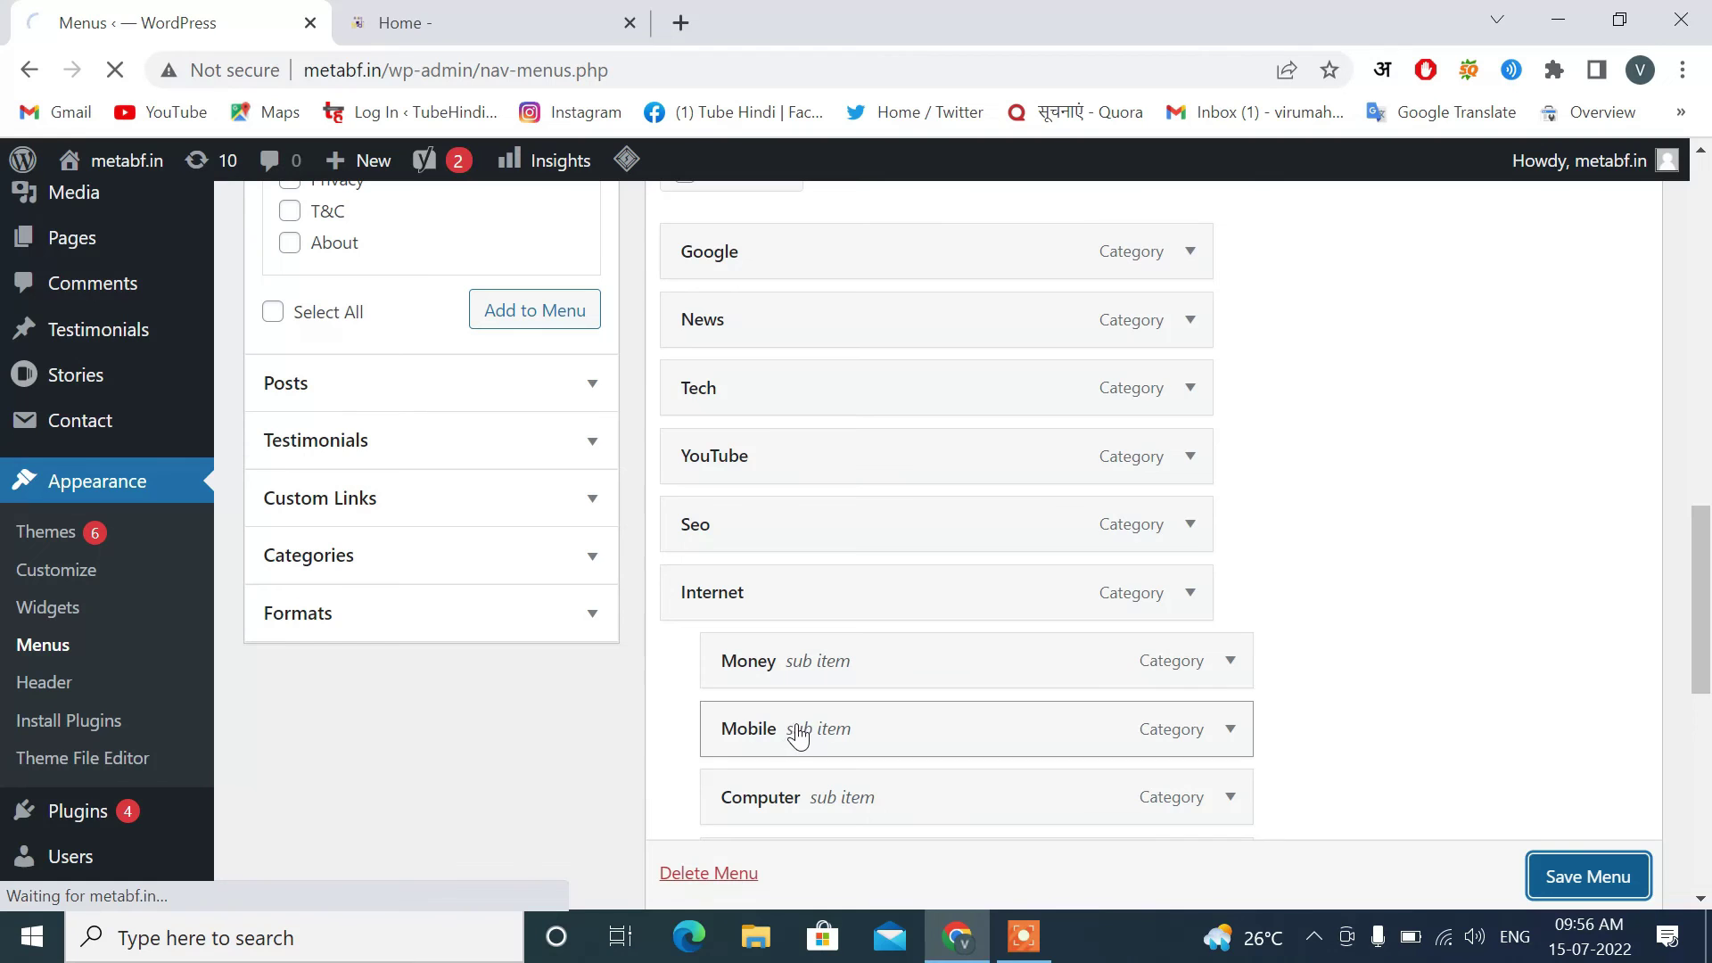
click(499, 18)
click(116, 71)
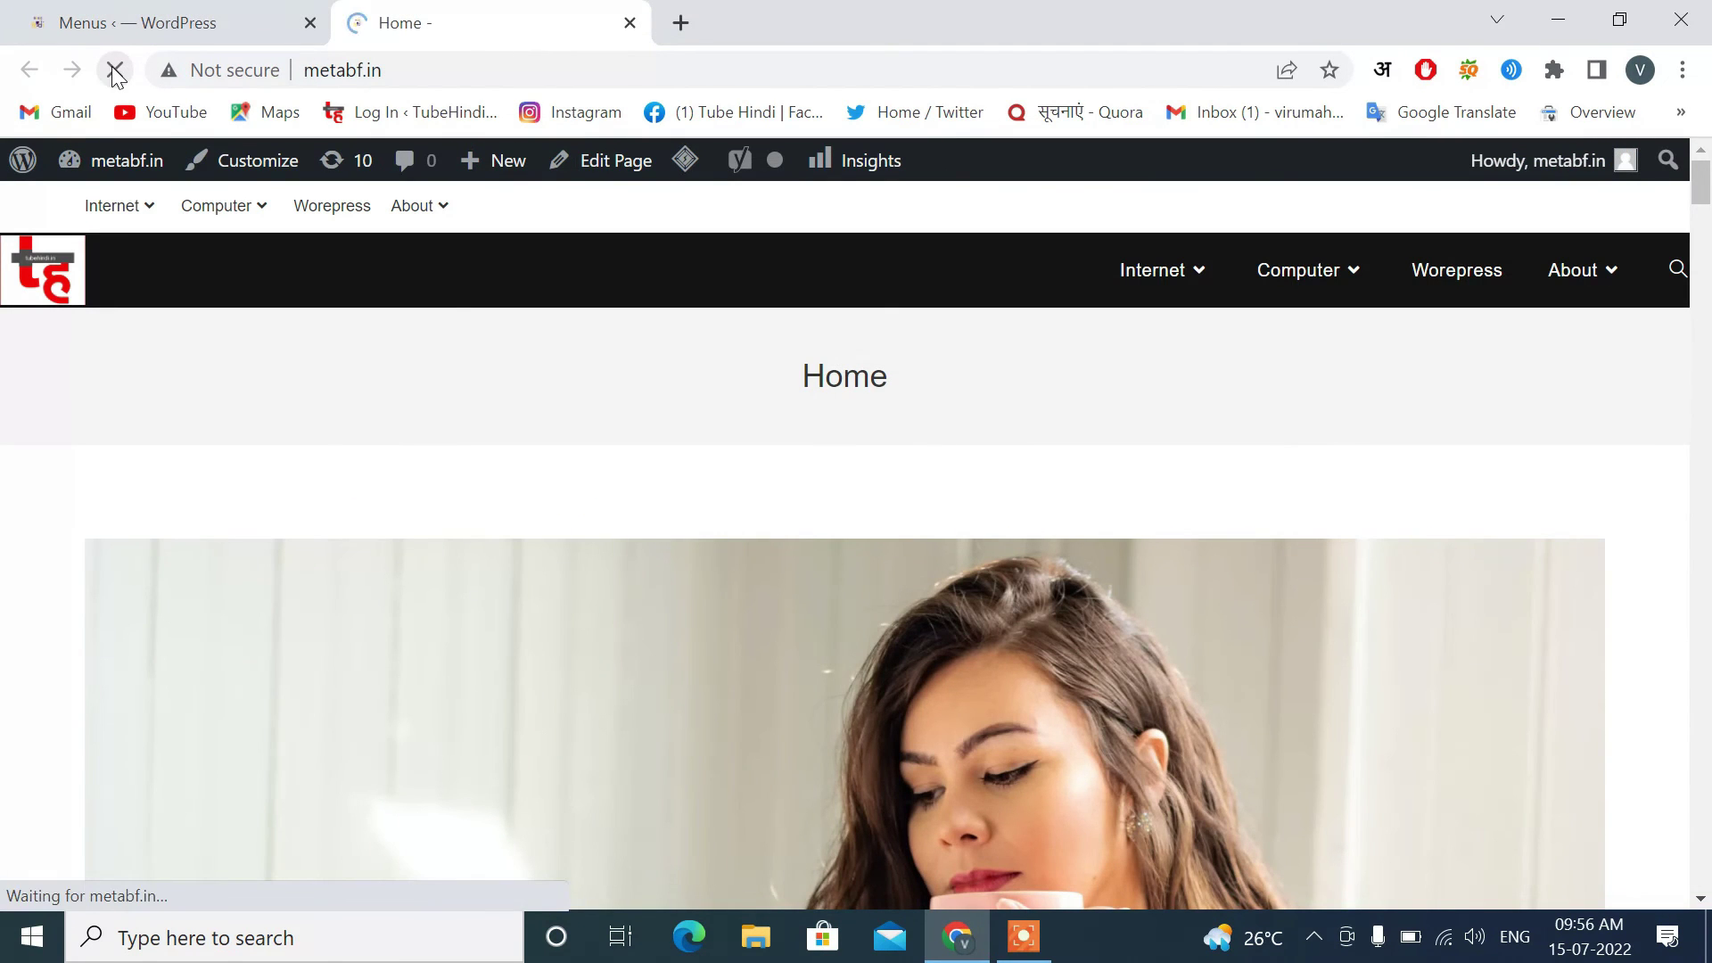
mouse_move(1328, 290)
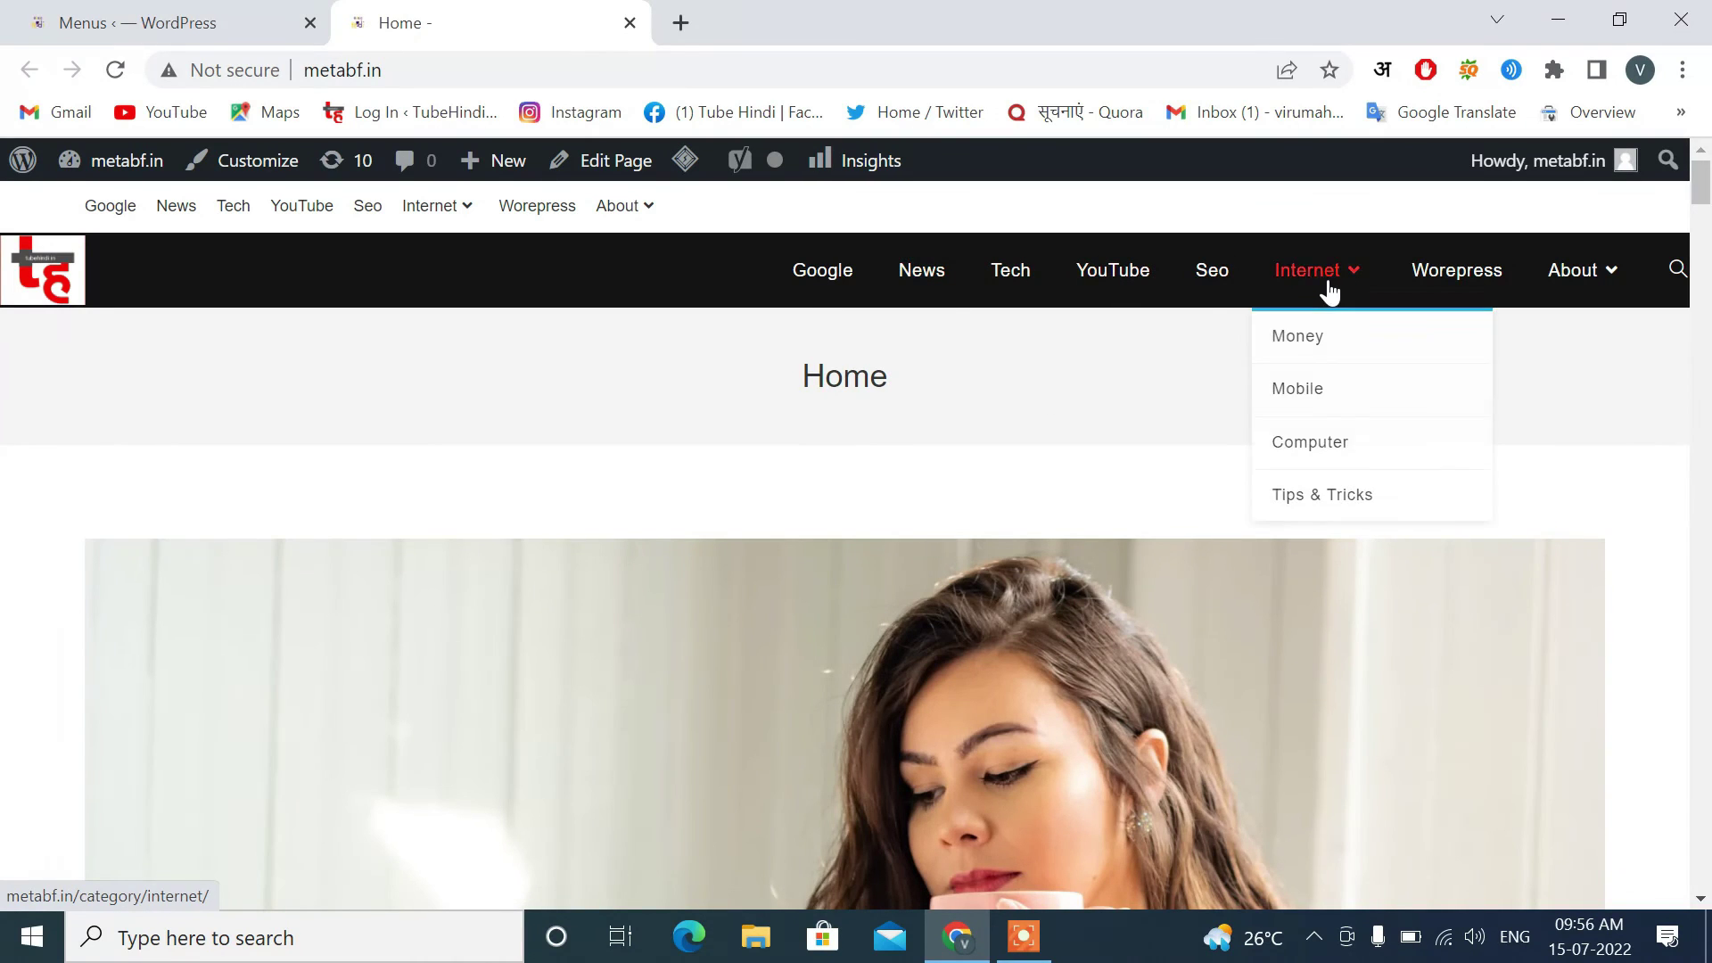
mouse_move(1560, 292)
In the menu structure, nest News, Tech, YouTube and Seo as sub items of Google.
click(170, 22)
scroll(911, 558, down, 15)
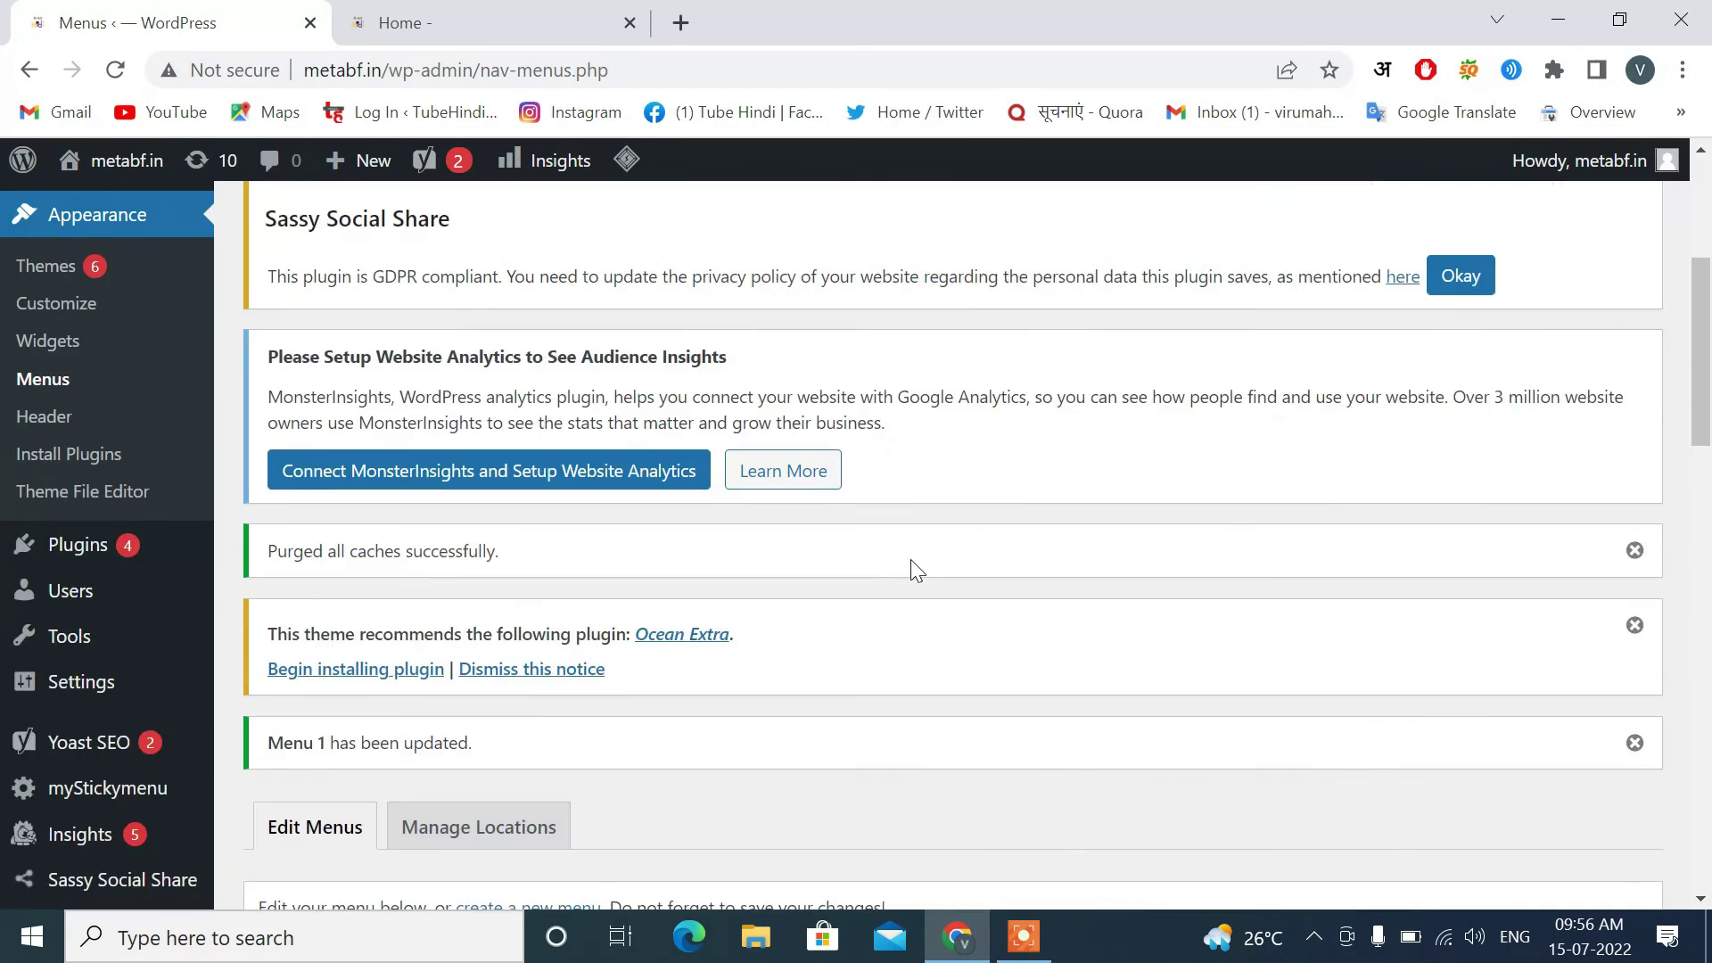
scroll(911, 566, up, 5)
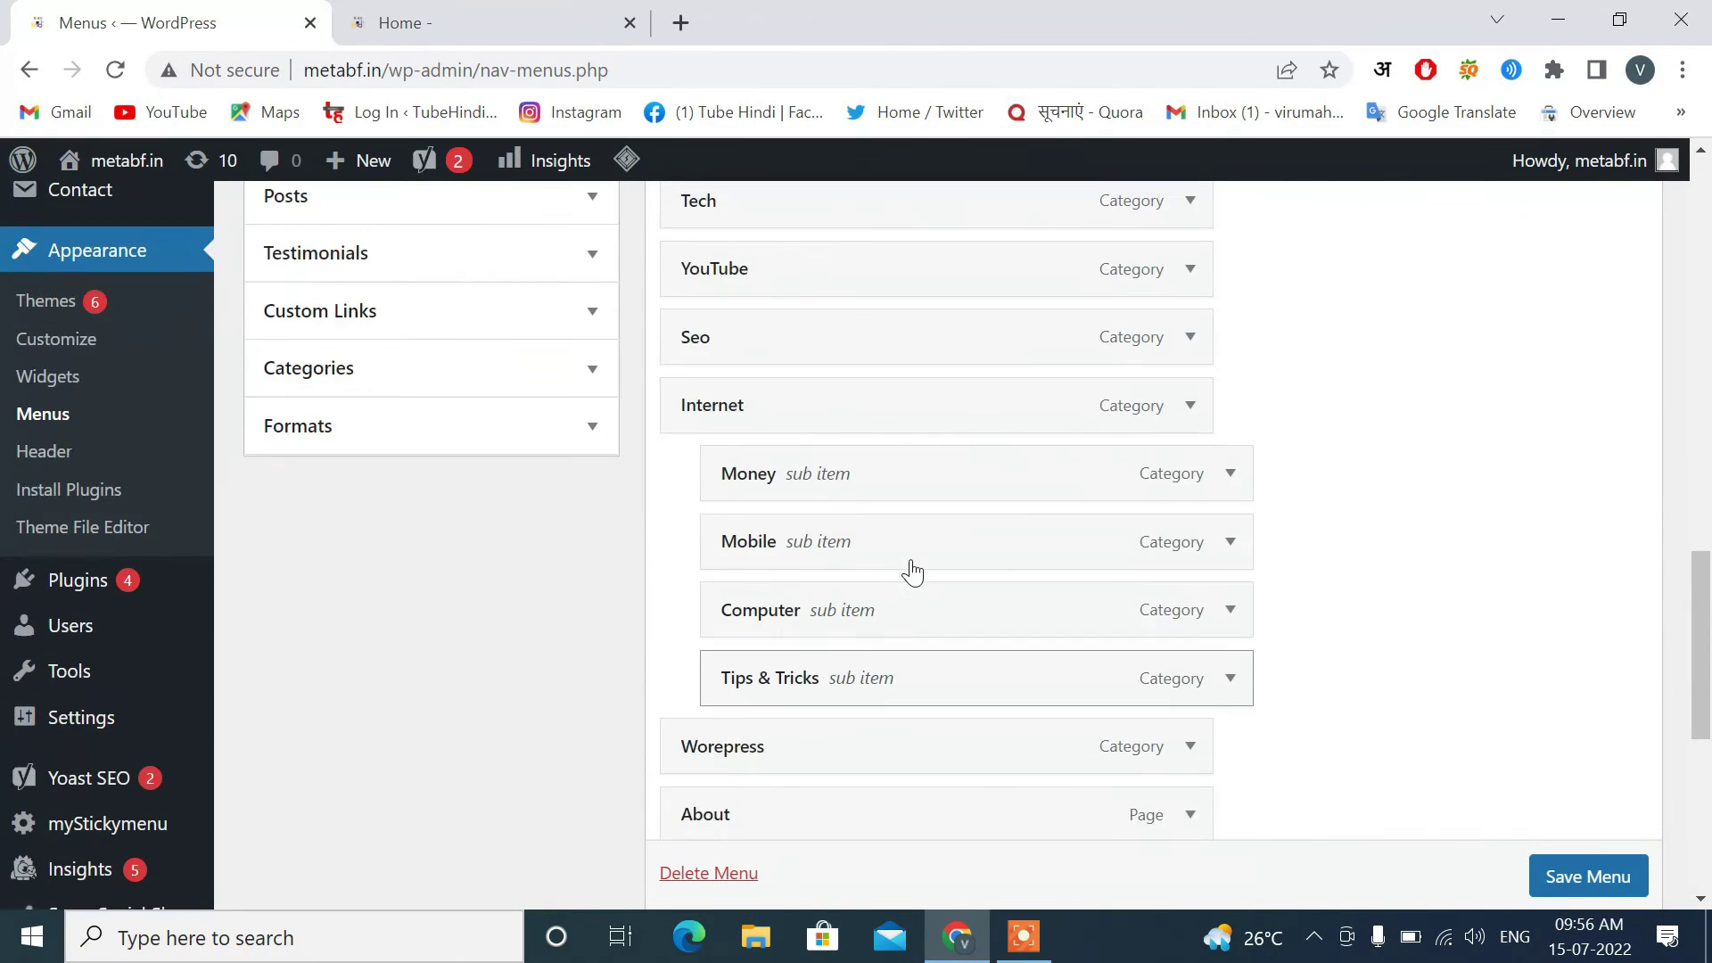
drag(724, 418, 763, 418)
drag(741, 493, 781, 493)
drag(714, 552, 754, 553)
drag(695, 620, 736, 620)
drag(734, 681, 815, 681)
drag(814, 755, 704, 778)
scroll(704, 767, down, 3)
drag(700, 678, 696, 624)
drag(880, 543, 740, 543)
drag(856, 473, 732, 474)
drag(963, 405, 887, 429)
drag(713, 474, 753, 473)
drag(713, 610, 794, 610)
drag(713, 543, 847, 543)
scroll(848, 558, down, 3)
drag(713, 409, 833, 409)
Save Menu 1 and reload the homepage to check the Google, Internet and About submenus in the header.
click(1549, 885)
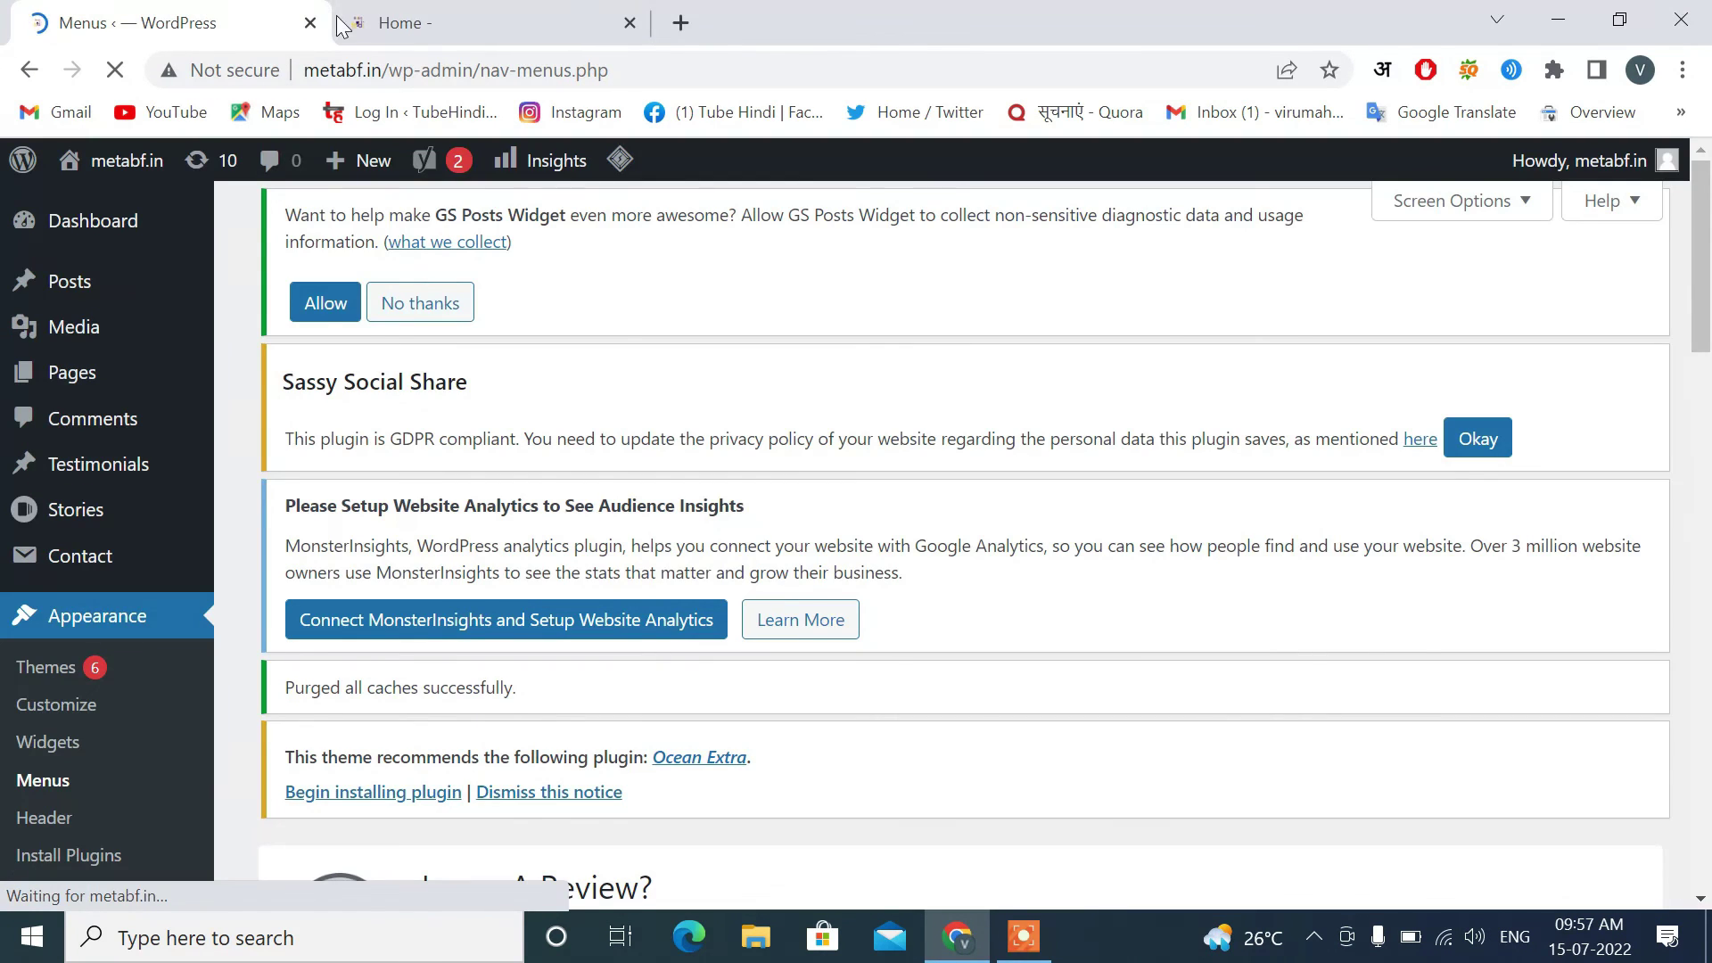
click(343, 25)
click(115, 69)
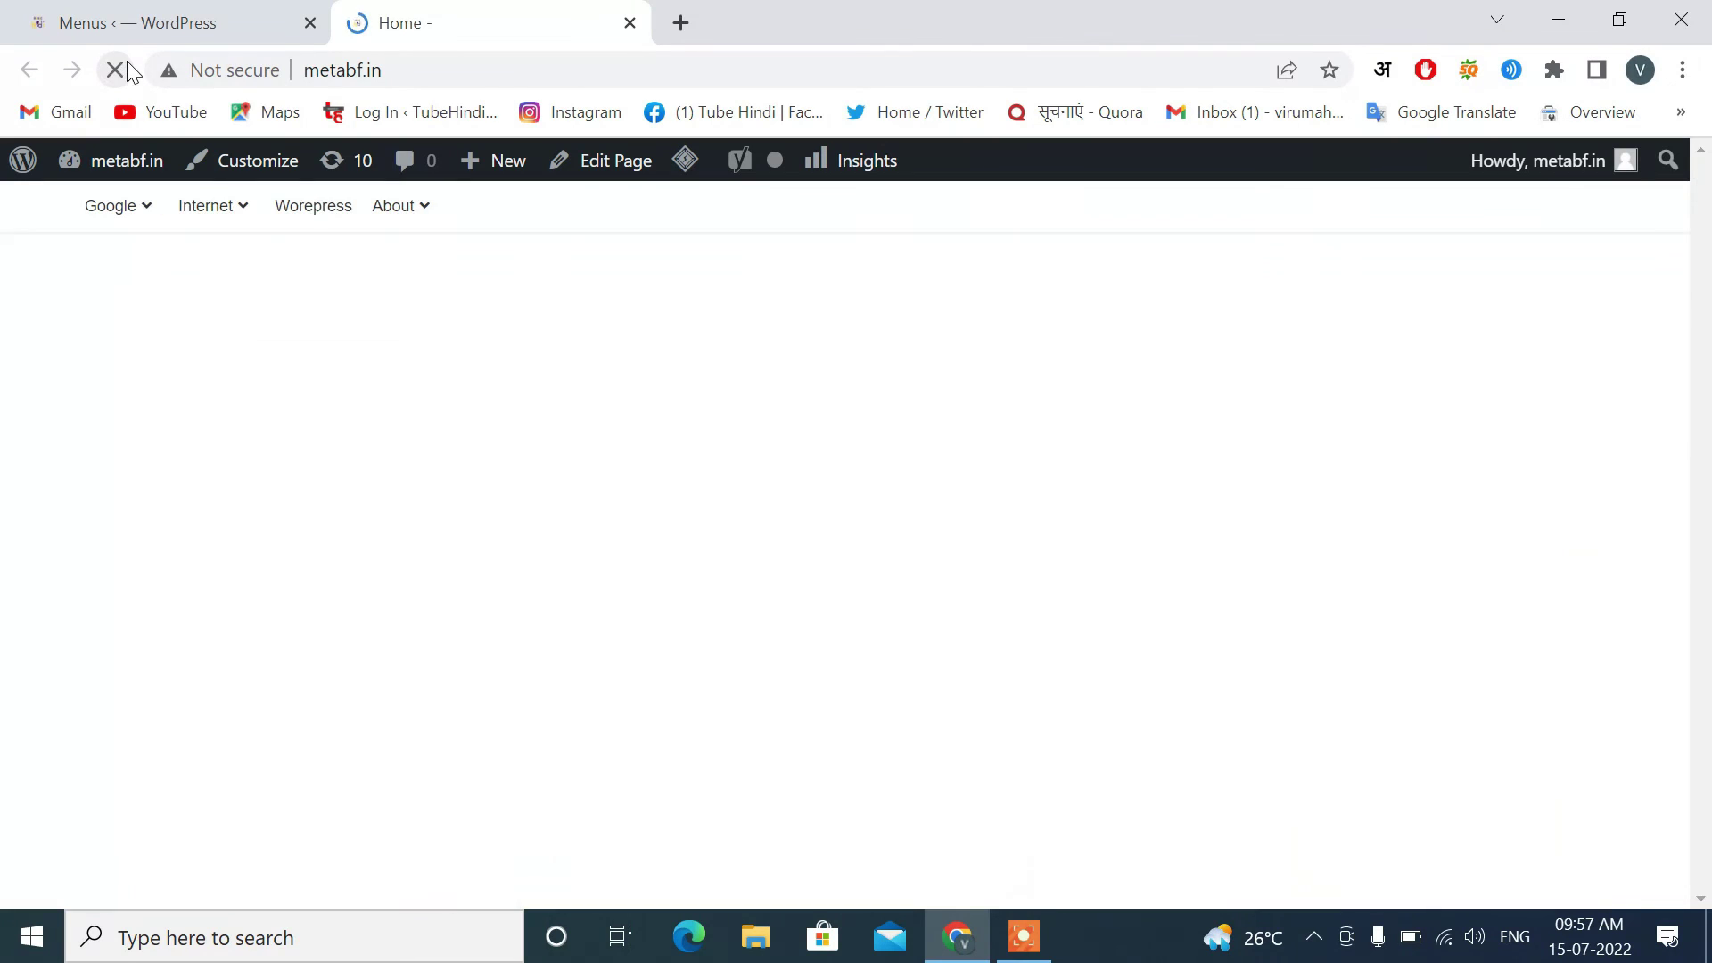
mouse_move(1360, 286)
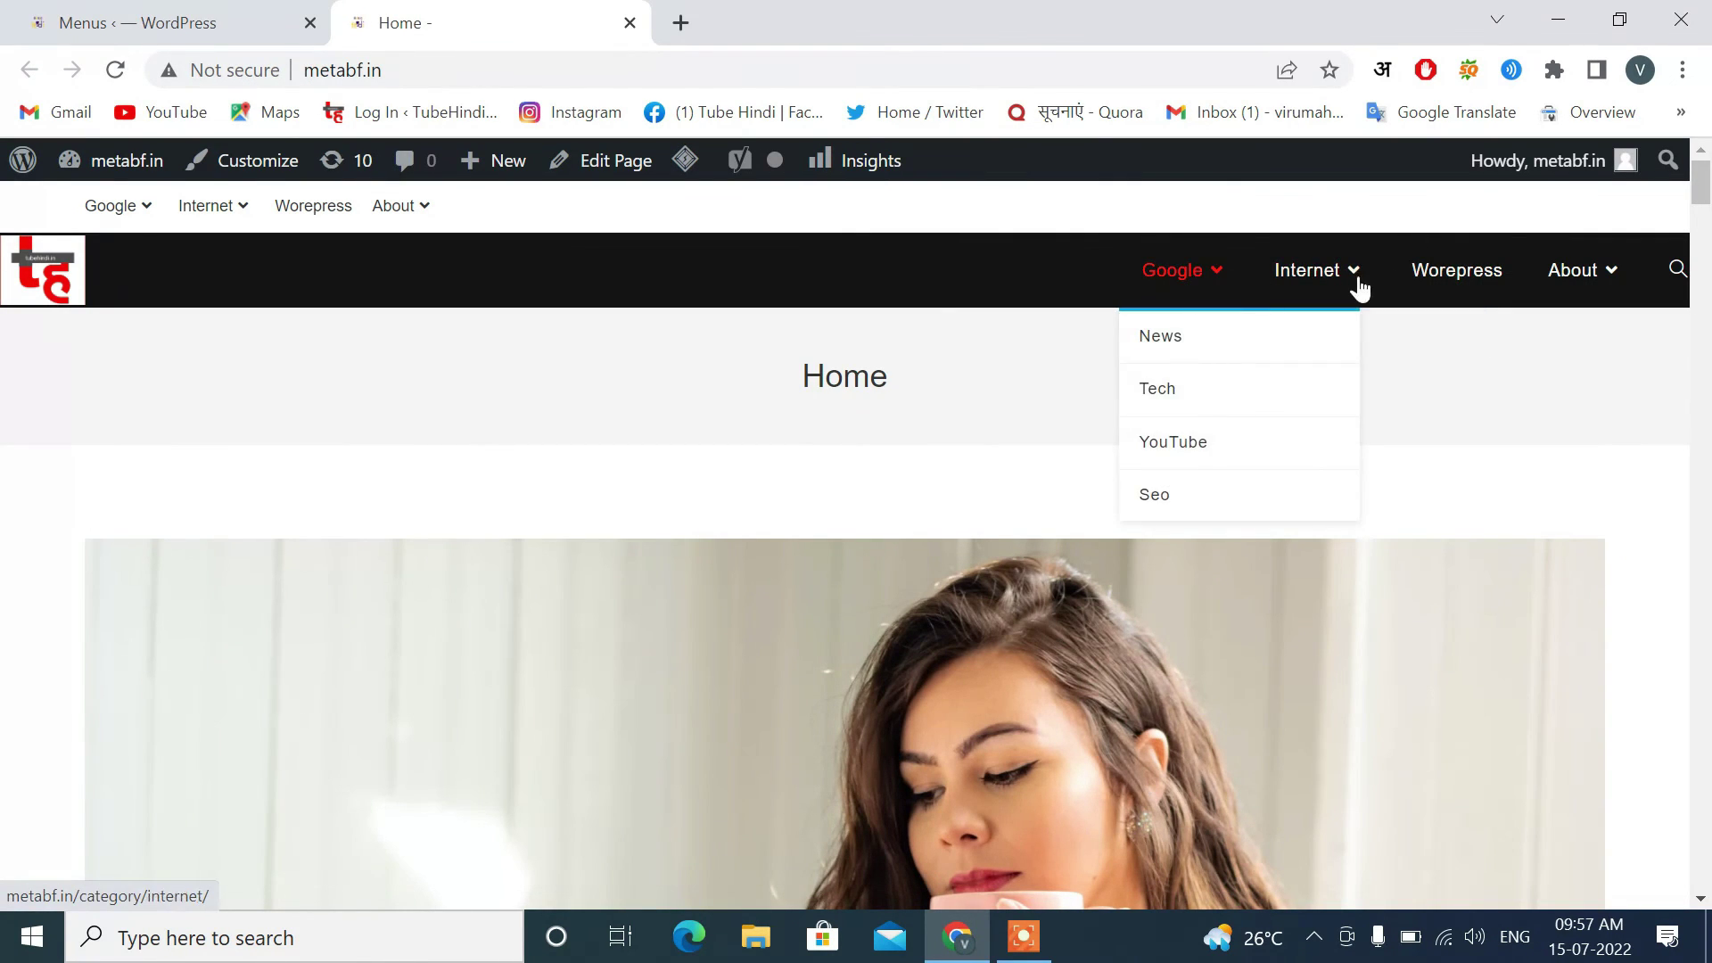
mouse_move(1571, 286)
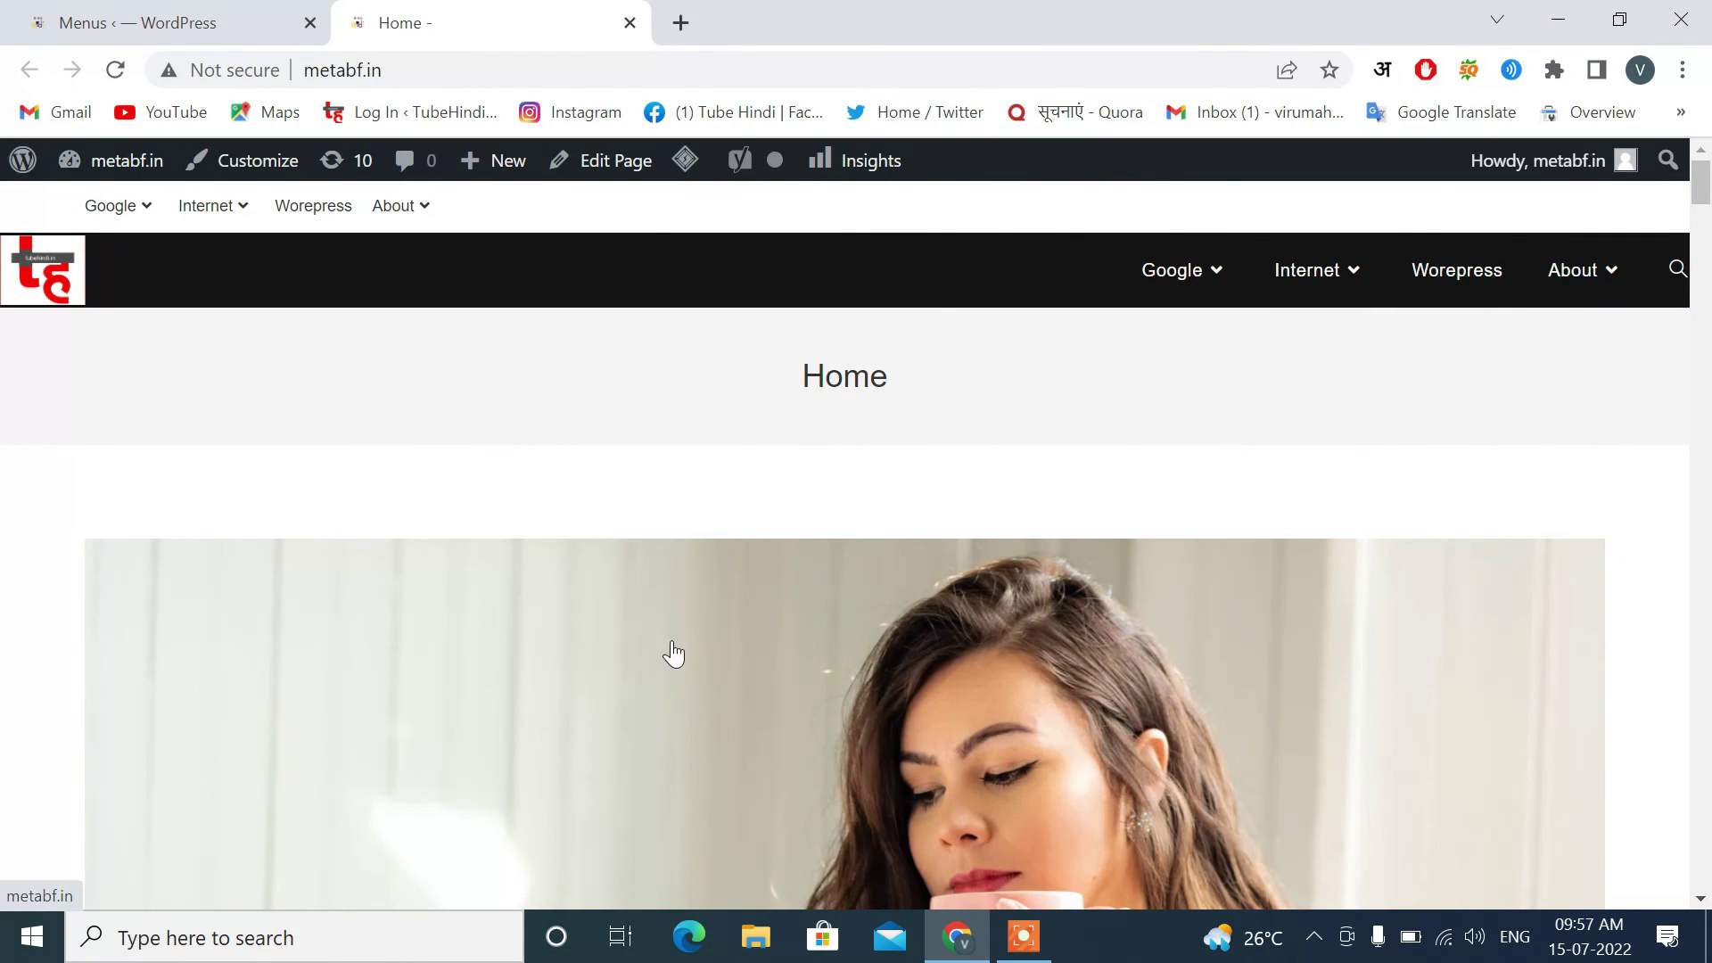